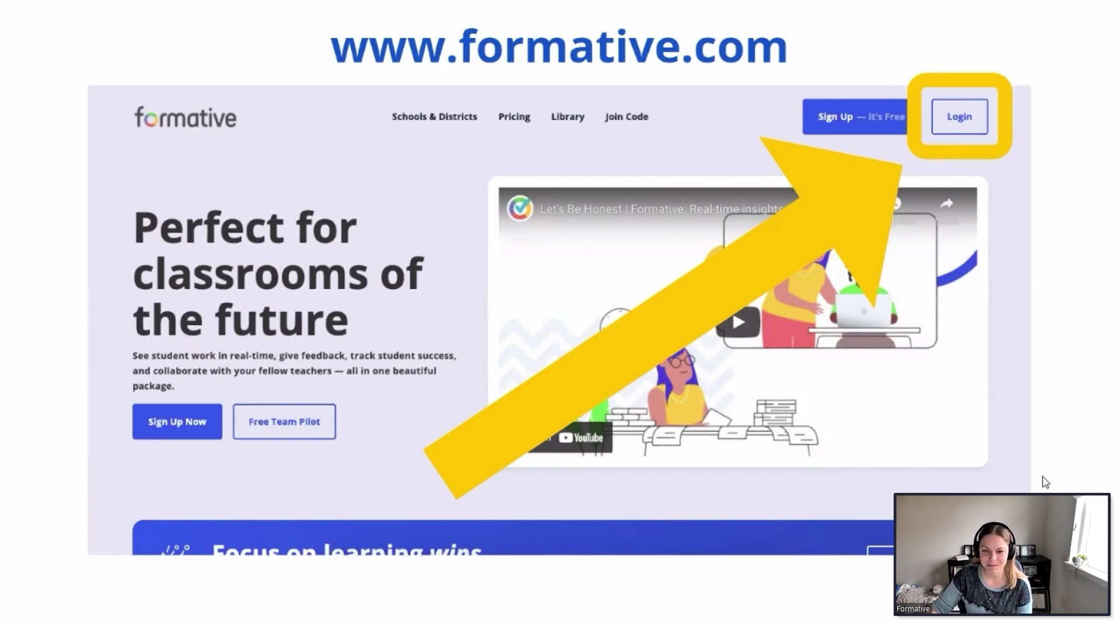
Advance the slideshow past the learning objectives to the 'Let's Dive In!' slide.
key("Right")
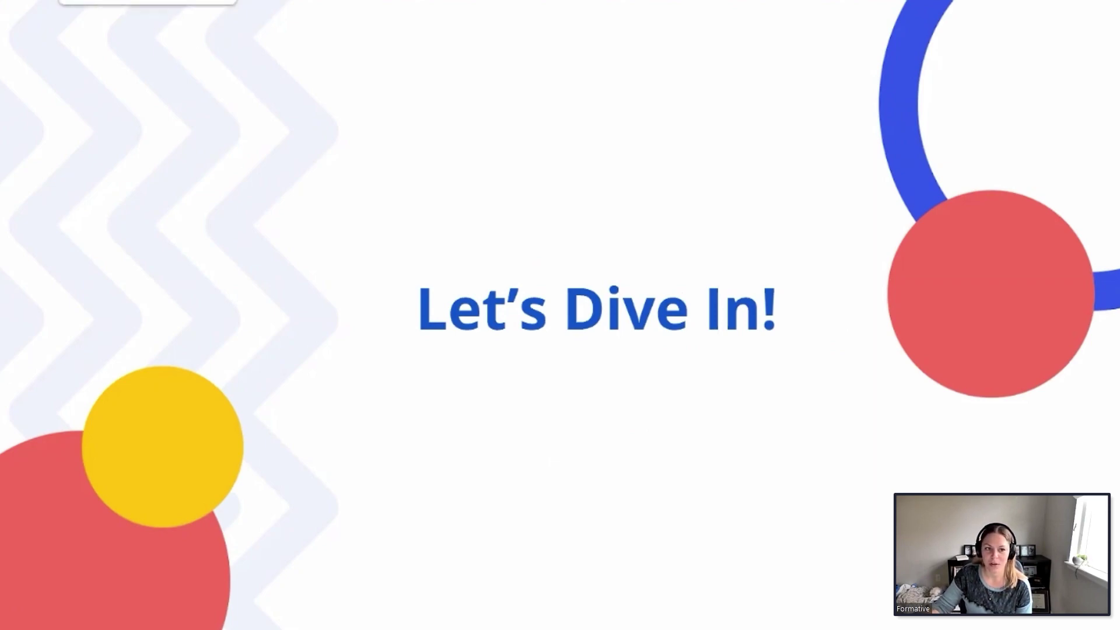
On the Formative website dashboard, create a blank formative, then return to and browse the formatives list.
key("alt+Tab")
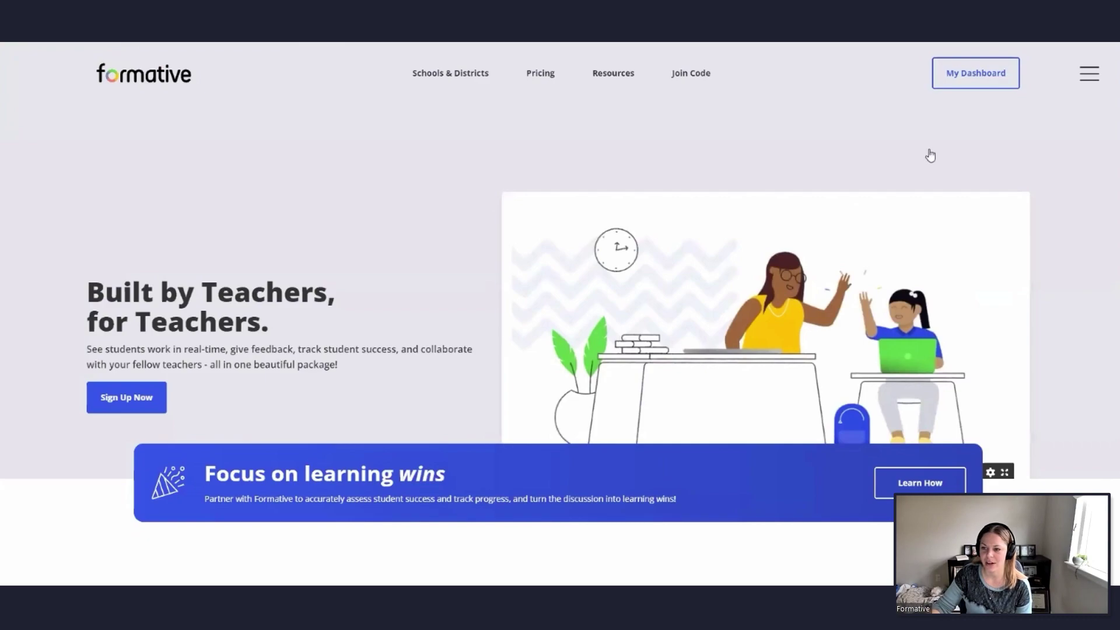
left_click(990, 74)
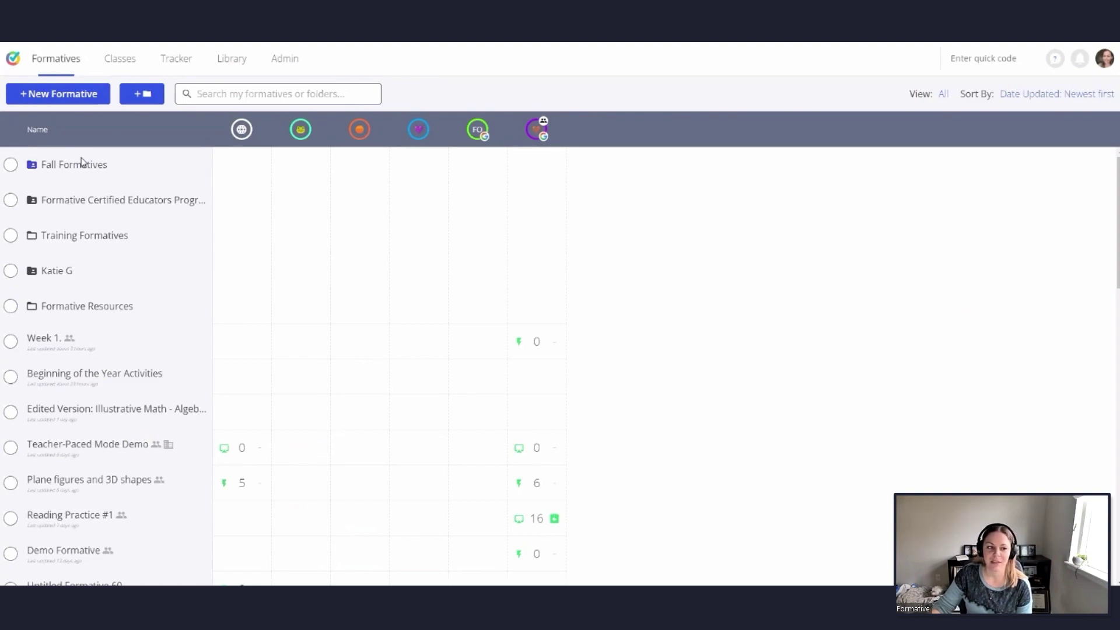
left_click(82, 99)
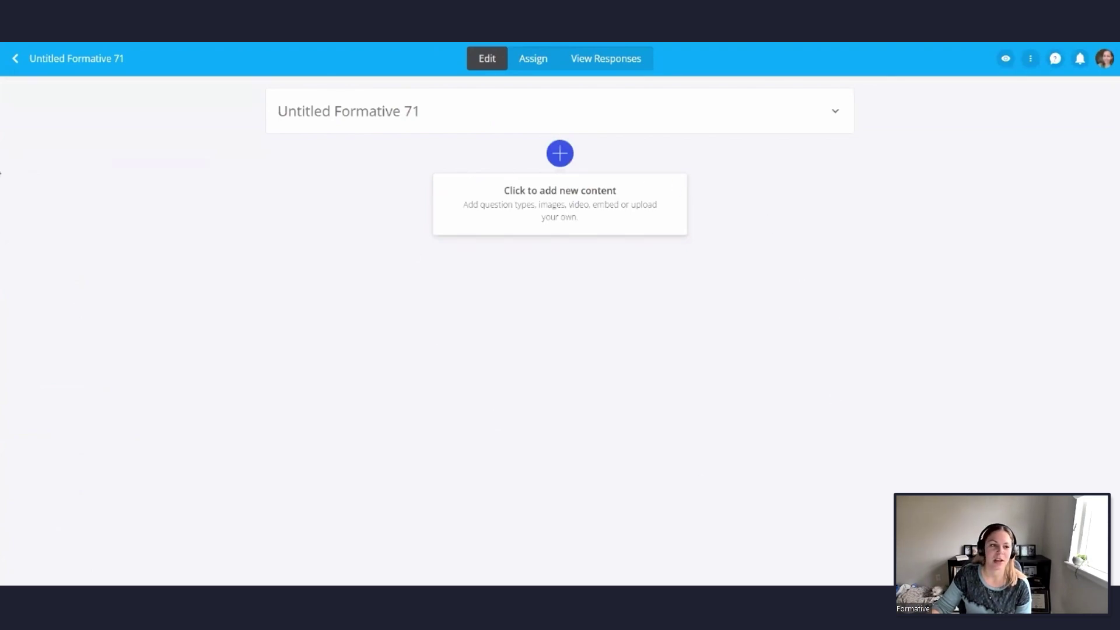
left_click(15, 61)
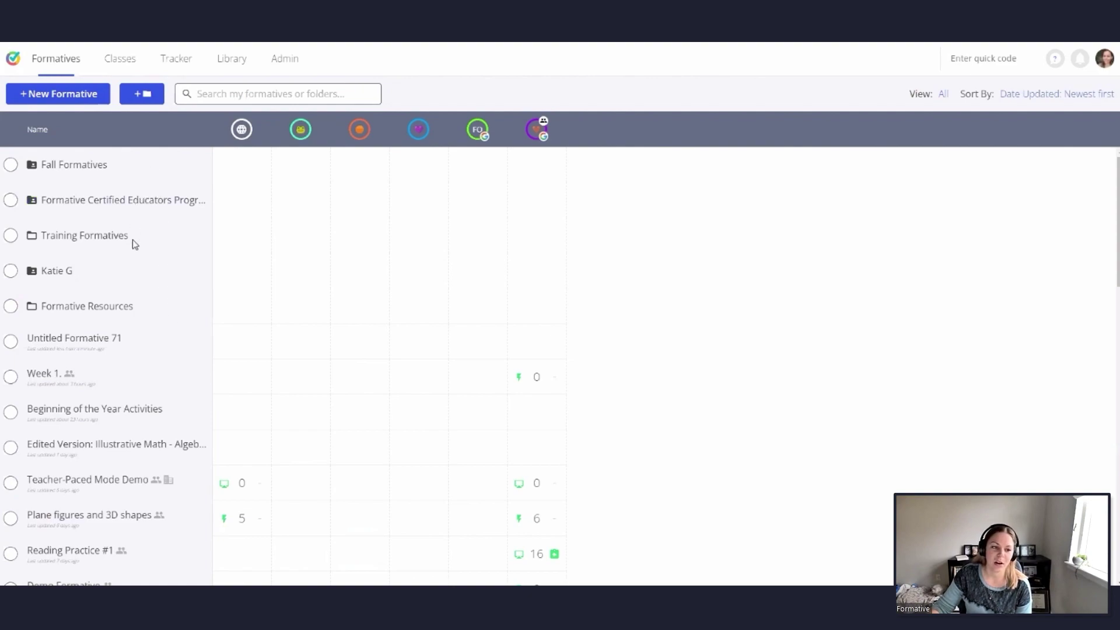
scroll(130, 253, "down", 5)
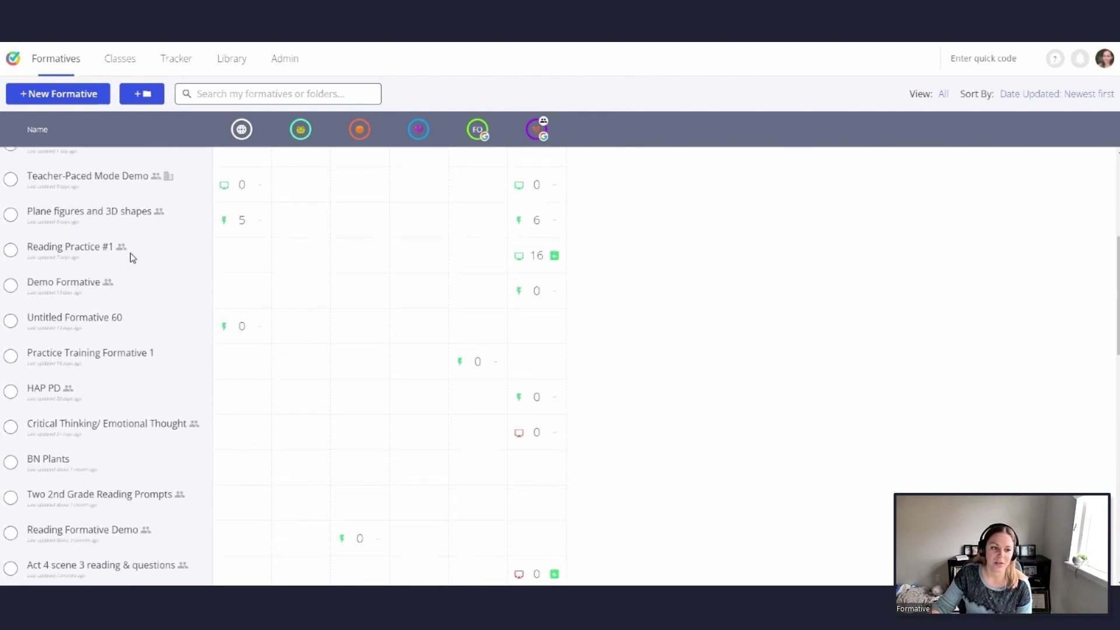
scroll(130, 254, "down", 7)
scroll(131, 257, "up", 12)
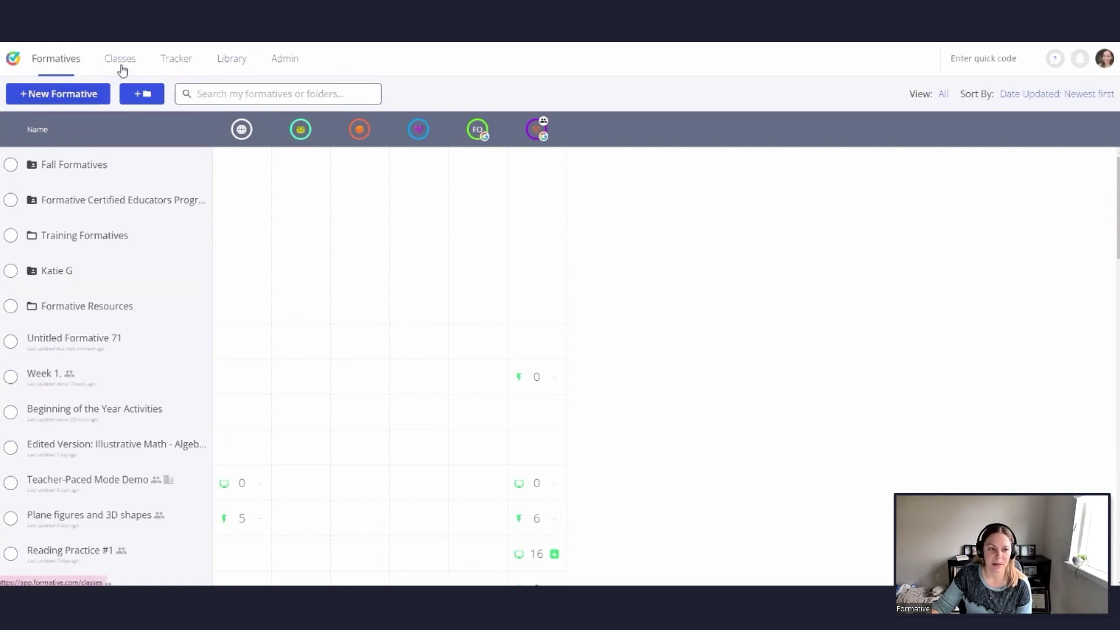
On the Classes page, view the Google Classroom Sync roster and close it without importing.
left_click(121, 66)
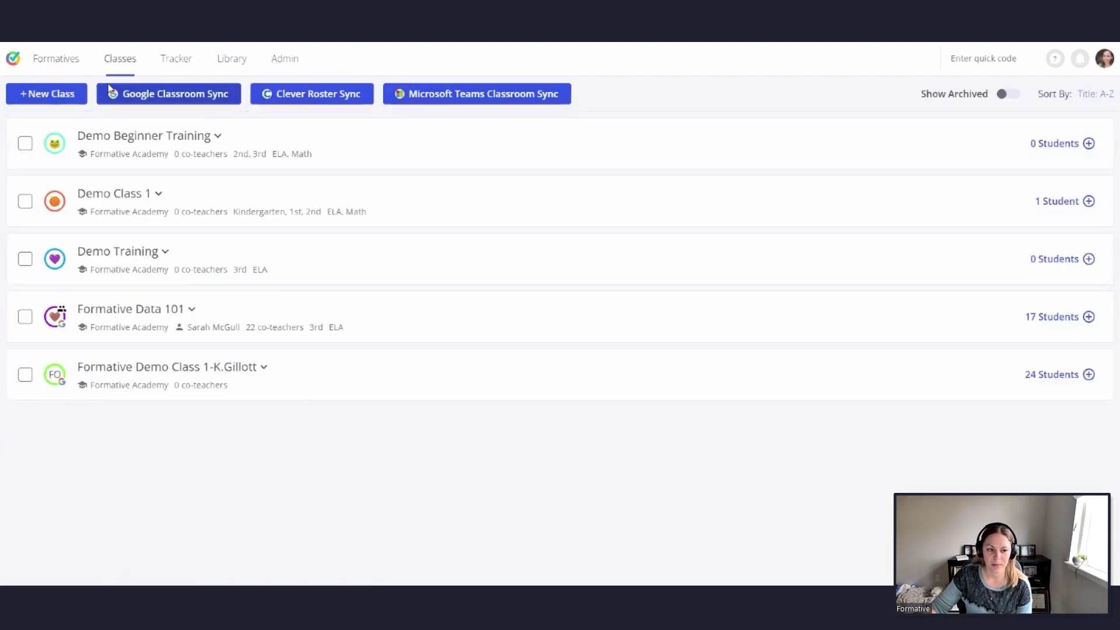
left_click(173, 94)
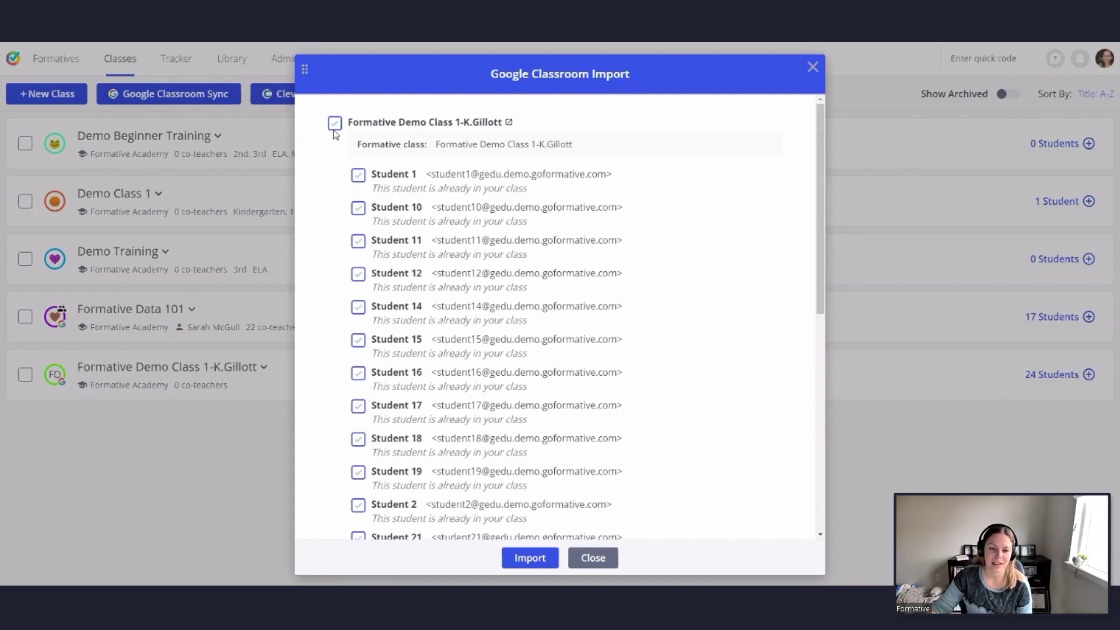
left_click(813, 68)
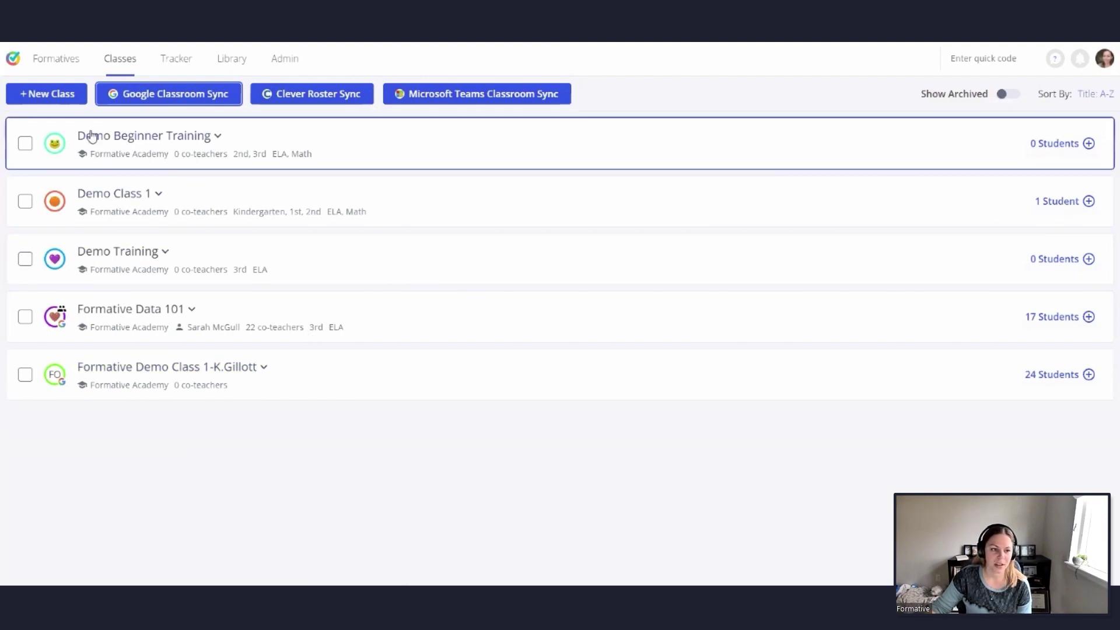
Fill in a new class: name Webinar 11/2, orange colour, heart icon, 5th grade, ELA subject.
left_click(59, 96)
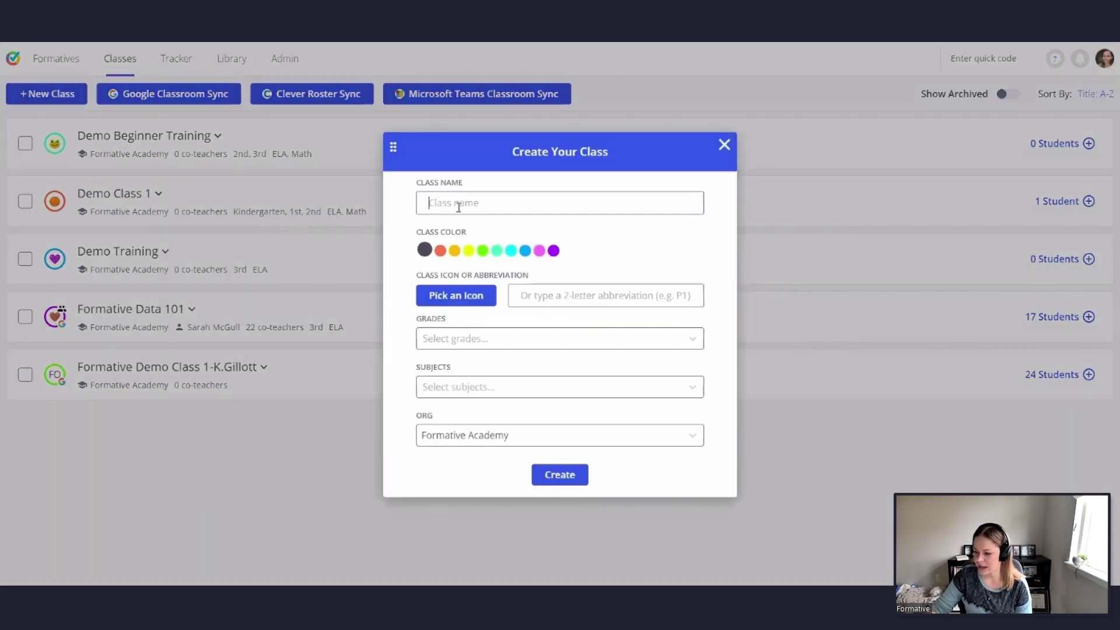
type("Webin")
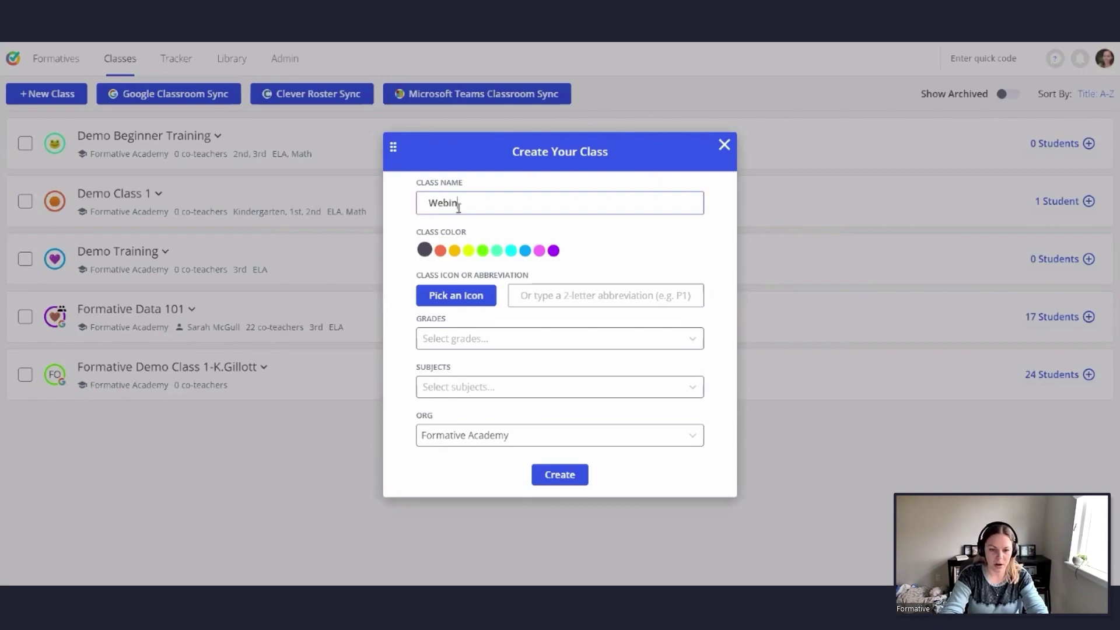
type("ar 11/2")
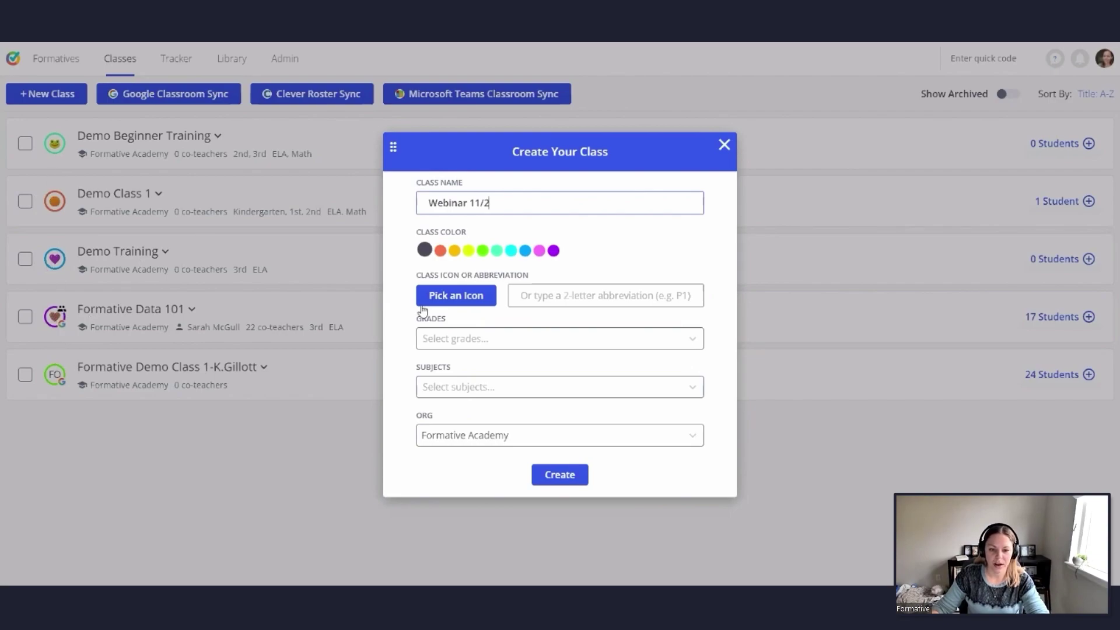
left_click(439, 251)
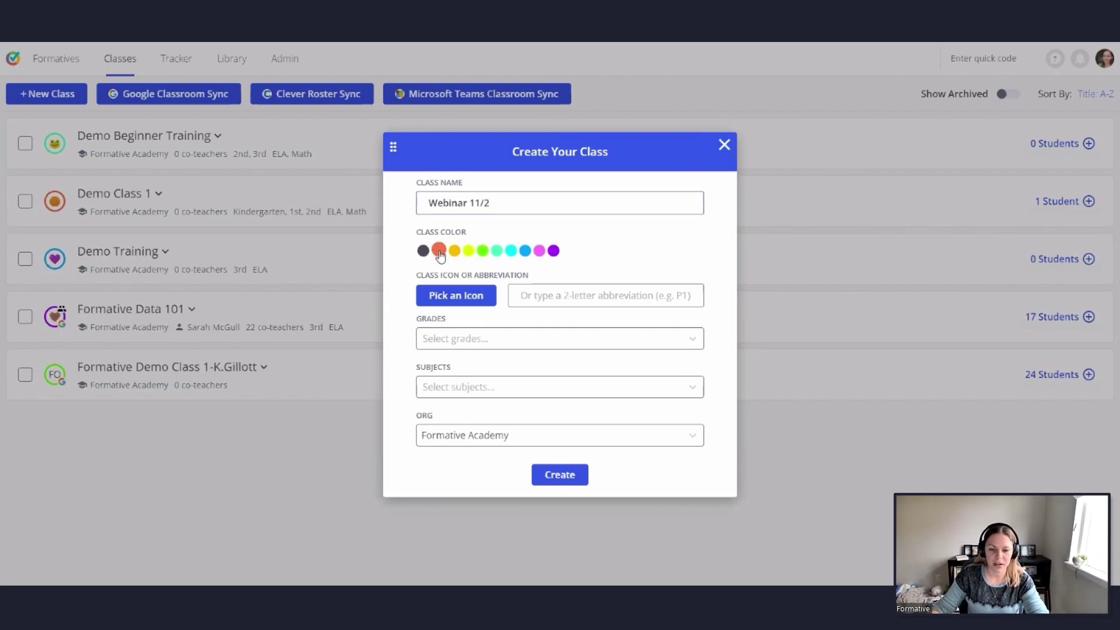
left_click(476, 296)
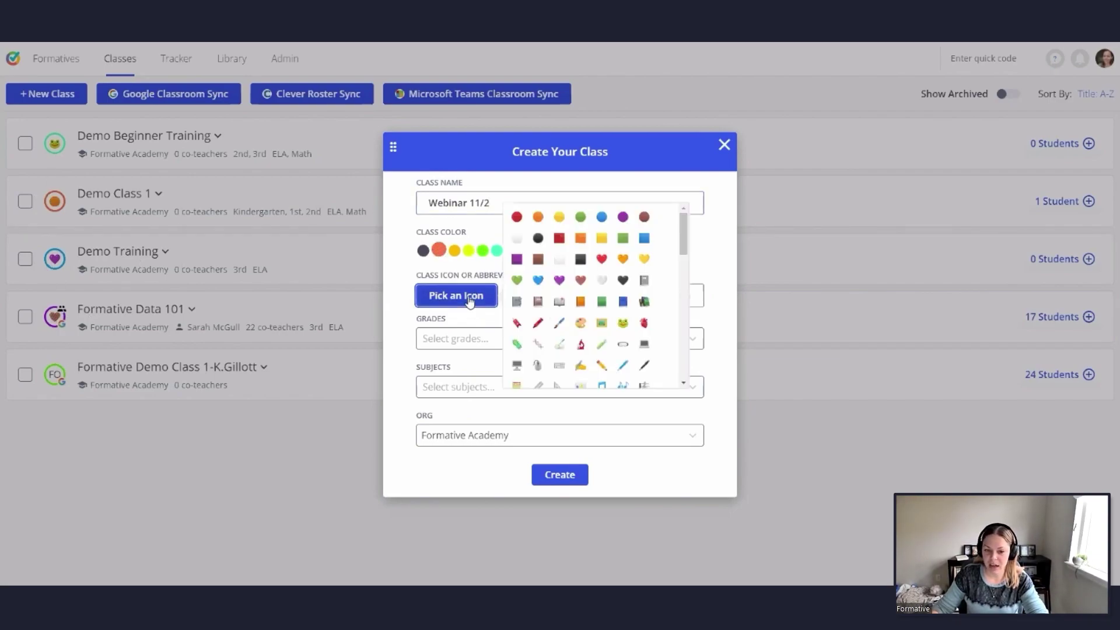
left_click(644, 323)
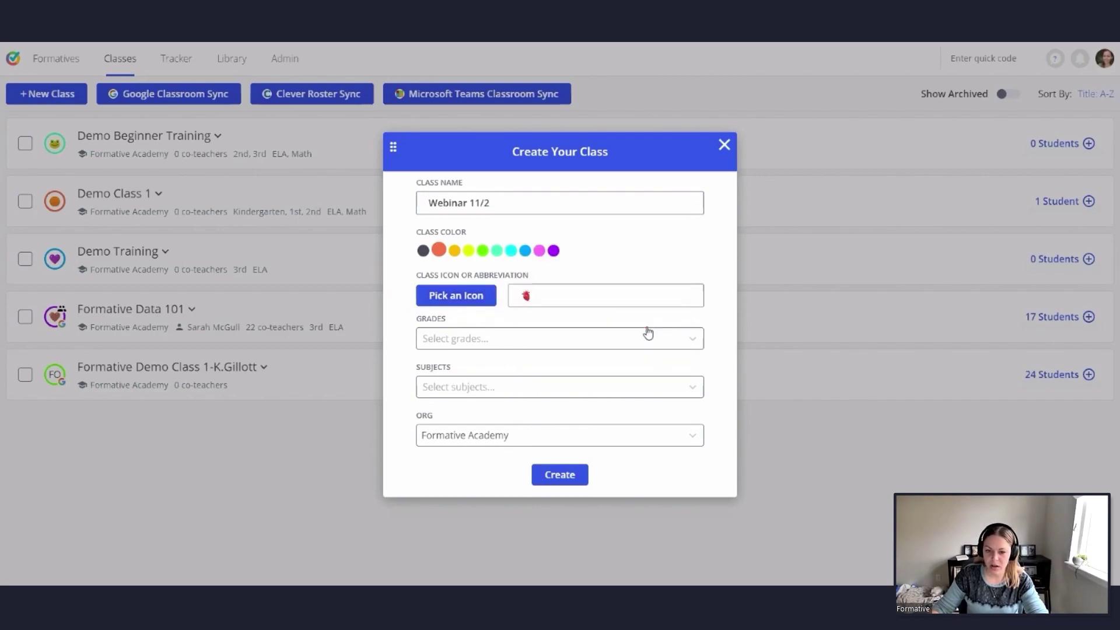
left_click(614, 294)
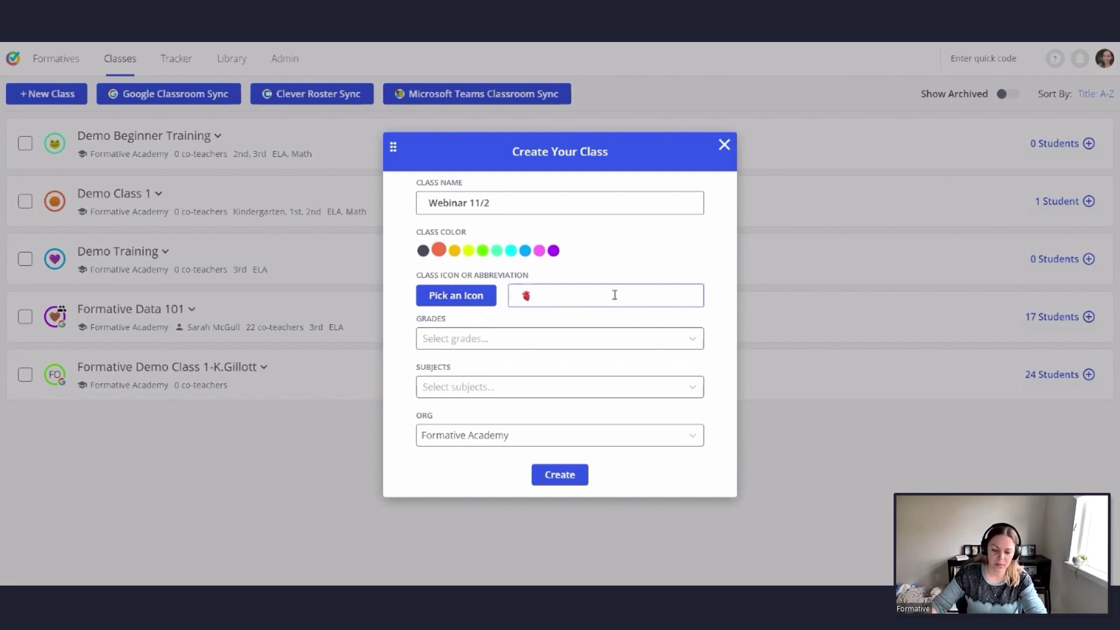
left_click(570, 337)
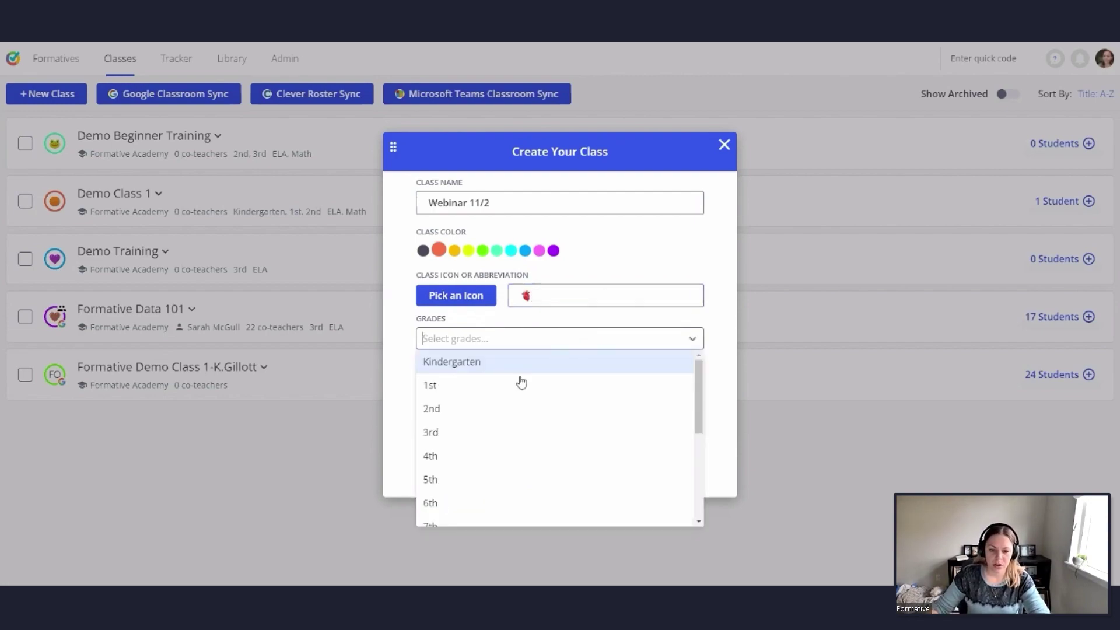
left_click(497, 478)
left_click(495, 395)
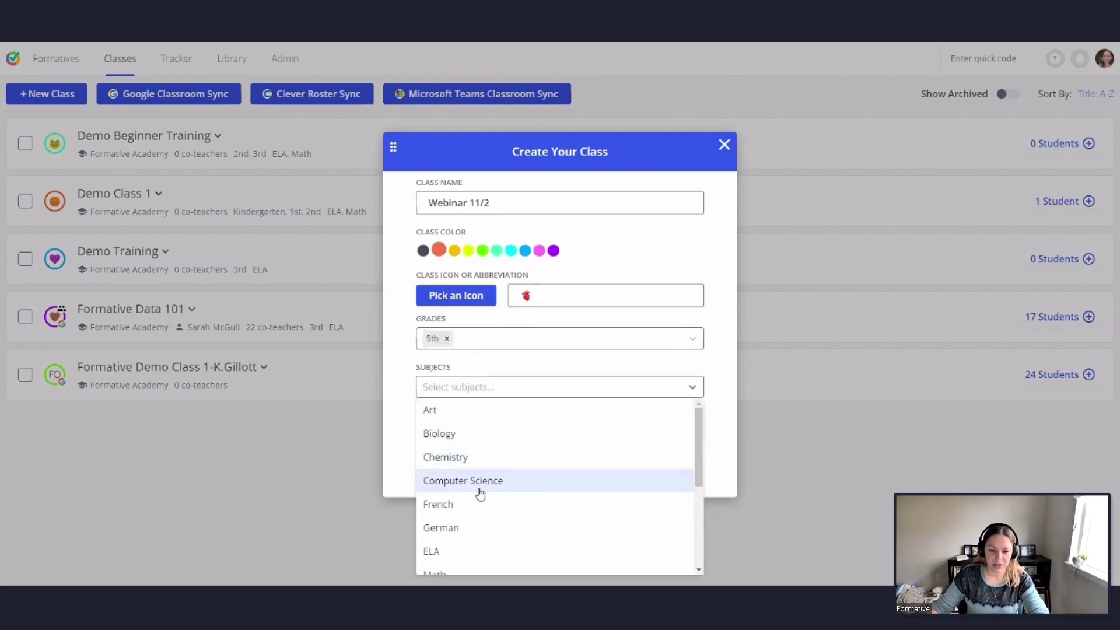
left_click(433, 551)
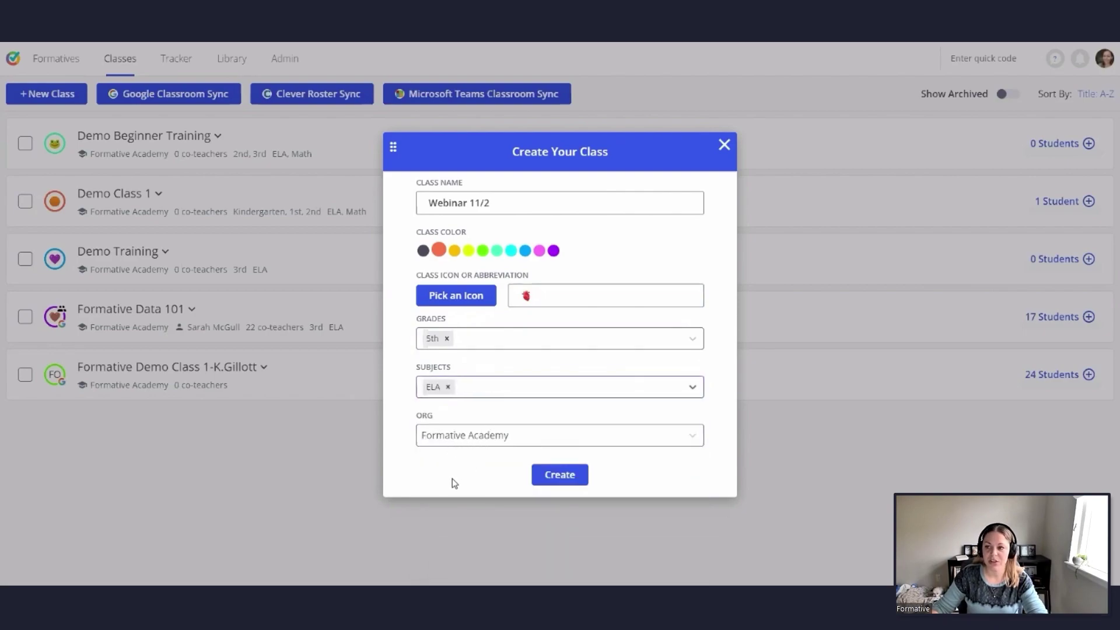
Create the Webinar 11/2 class and dismiss the add-students form with 0 students.
left_click(571, 477)
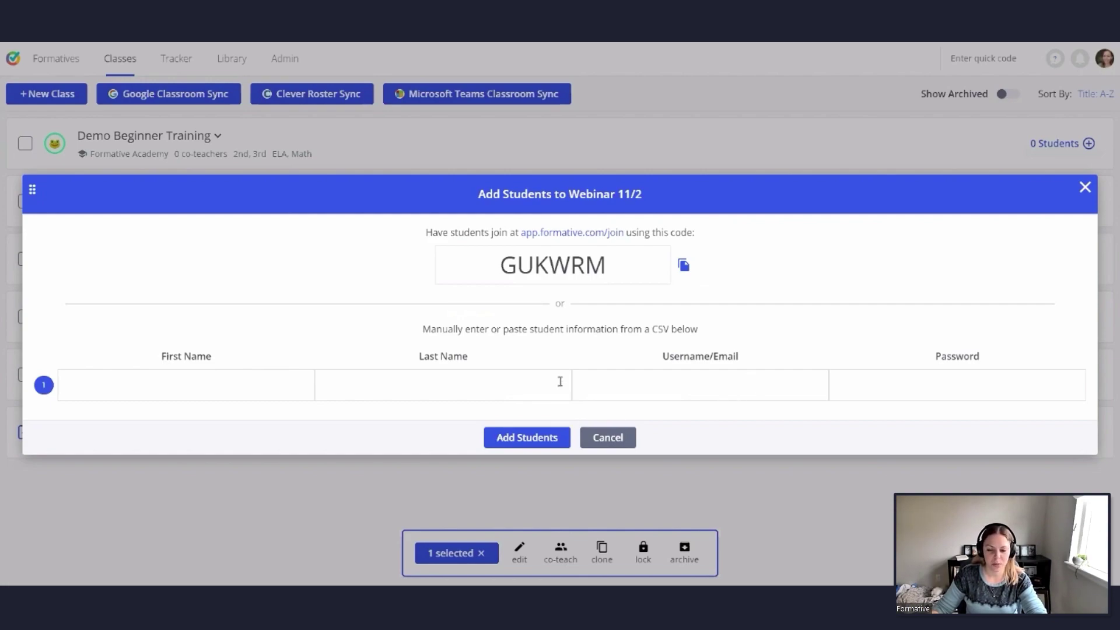
left_click(1078, 189)
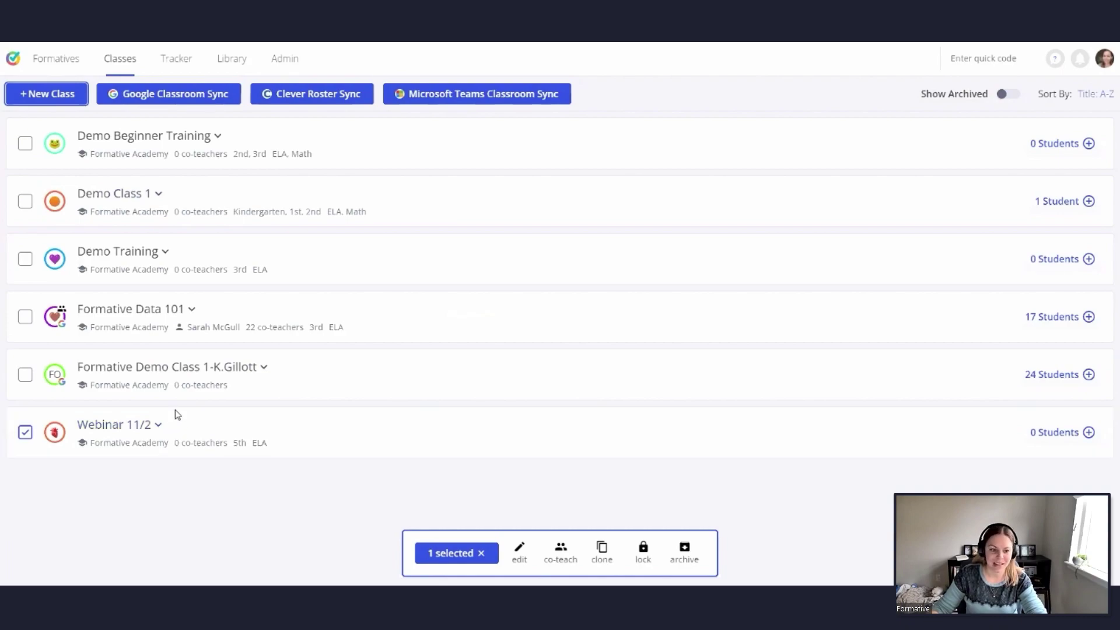
View the first student's activity log in the Formative Demo Class roster, then return to Classes.
left_click(264, 368)
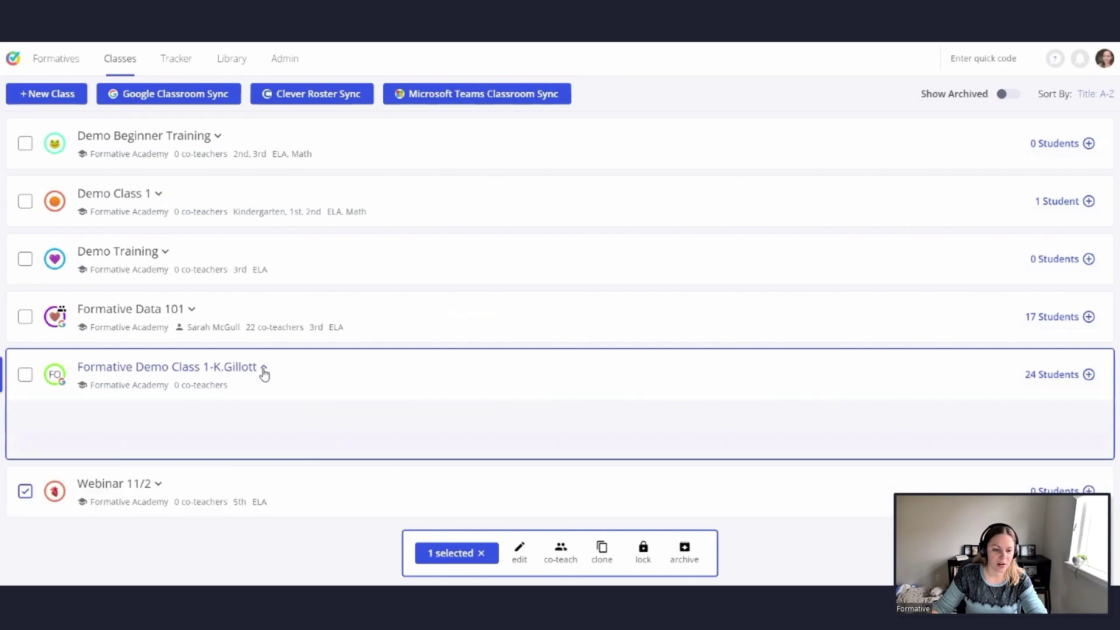
scroll(295, 170, "down", 7)
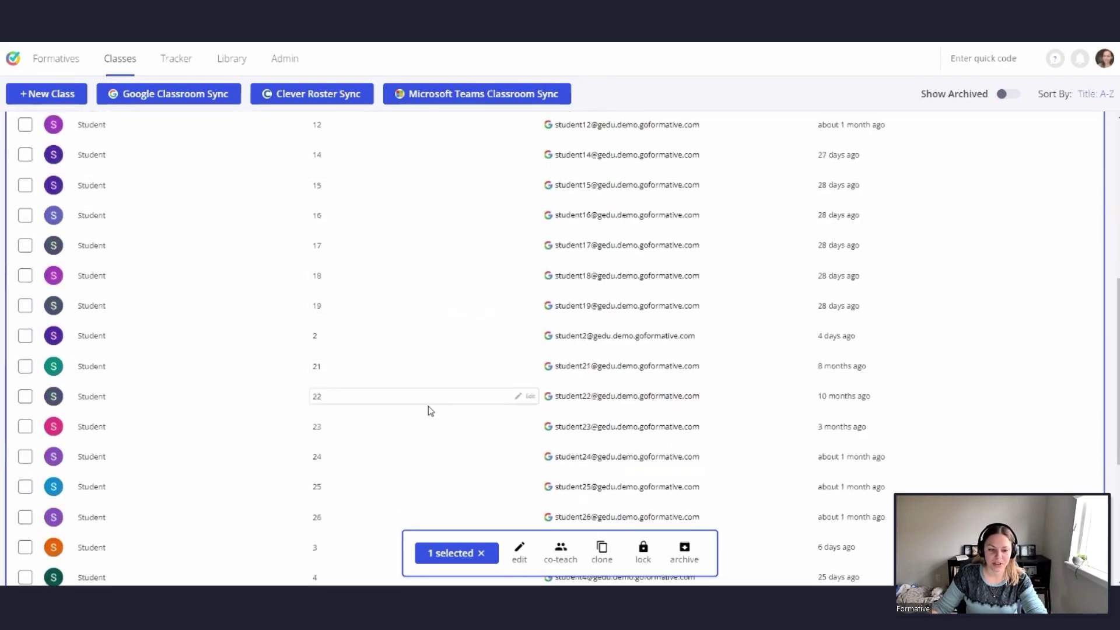
scroll(893, 315, "up", 4)
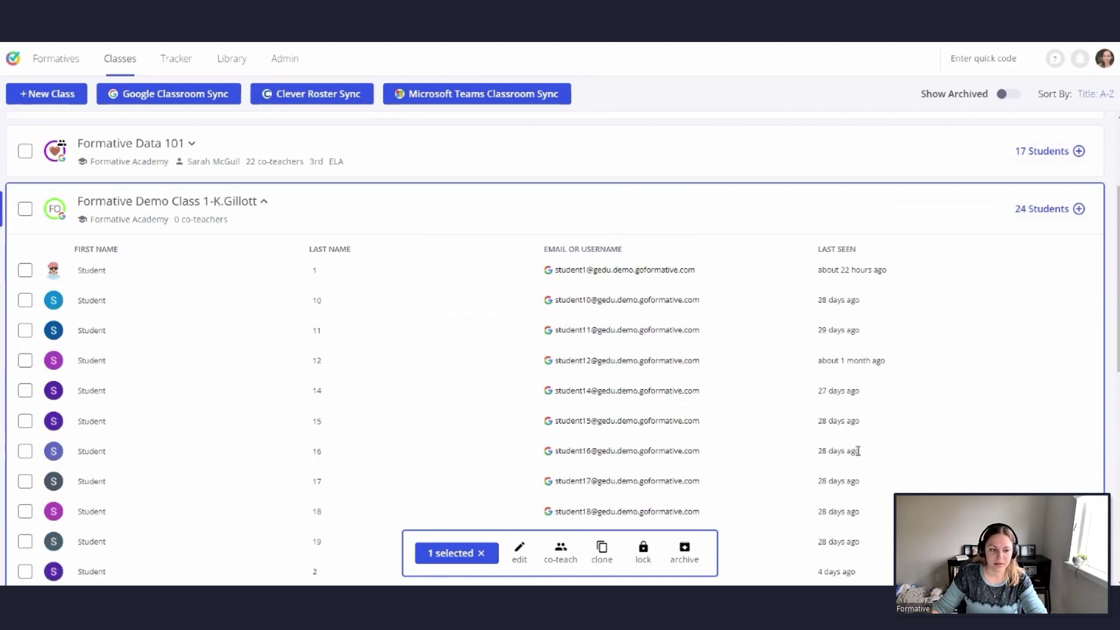
left_click(25, 273)
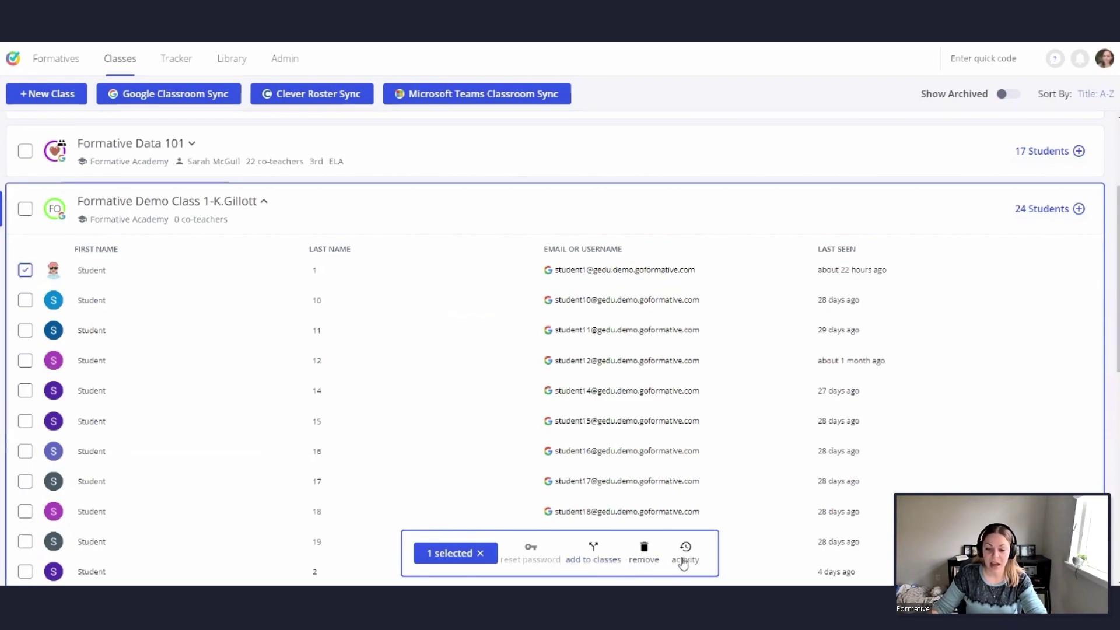
left_click(684, 560)
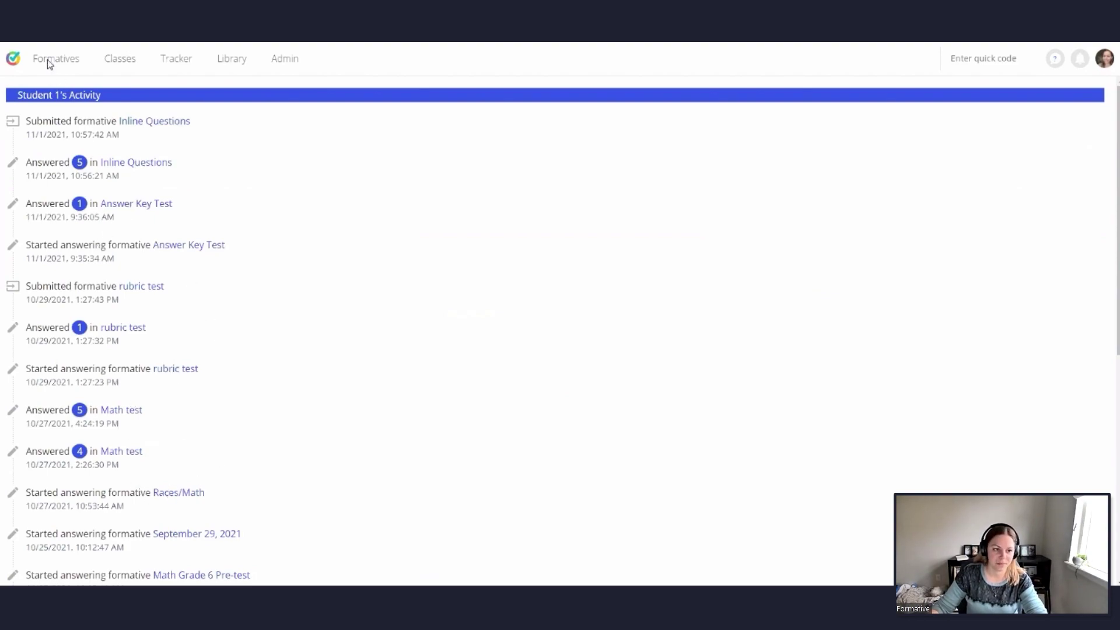
left_click(120, 58)
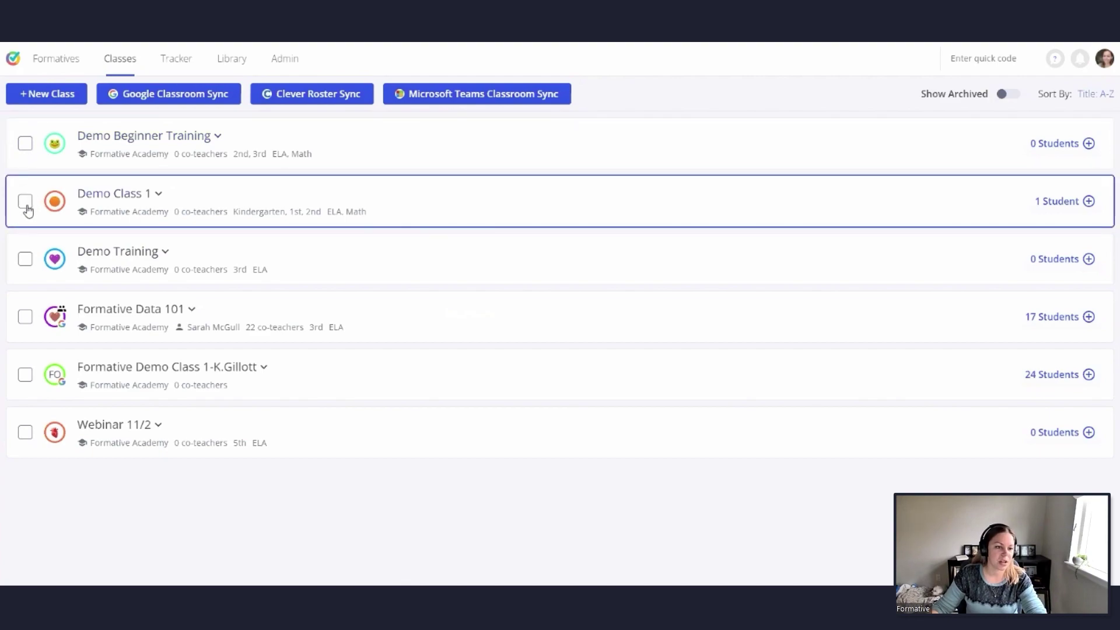
Preview Demo Training's Add Students window and class actions, then go back to the Formatives list.
left_click(1088, 263)
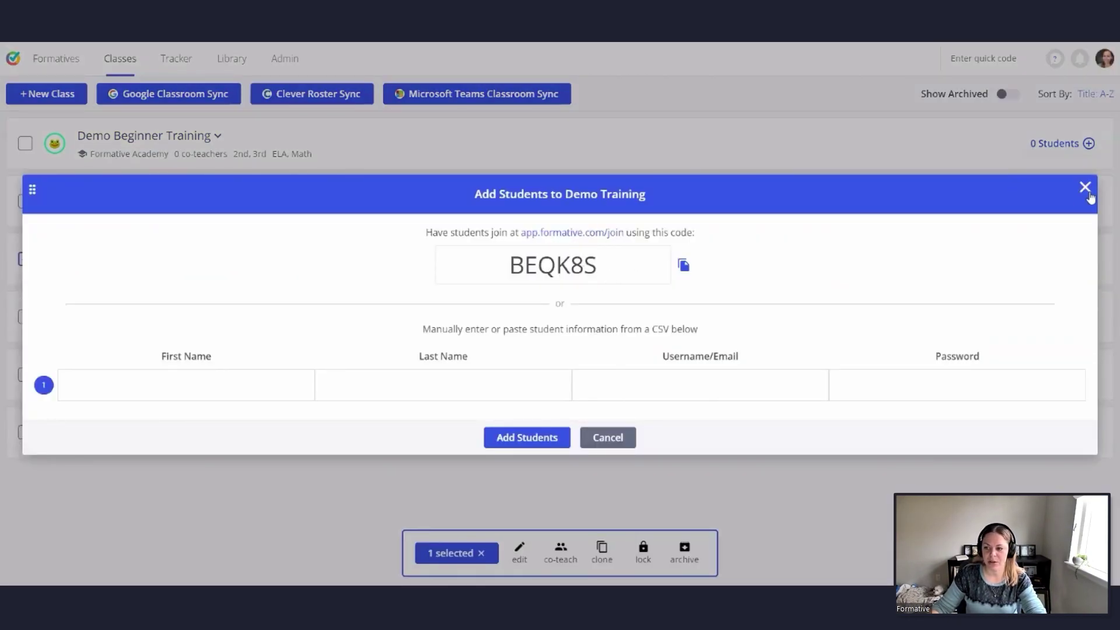
left_click(1087, 190)
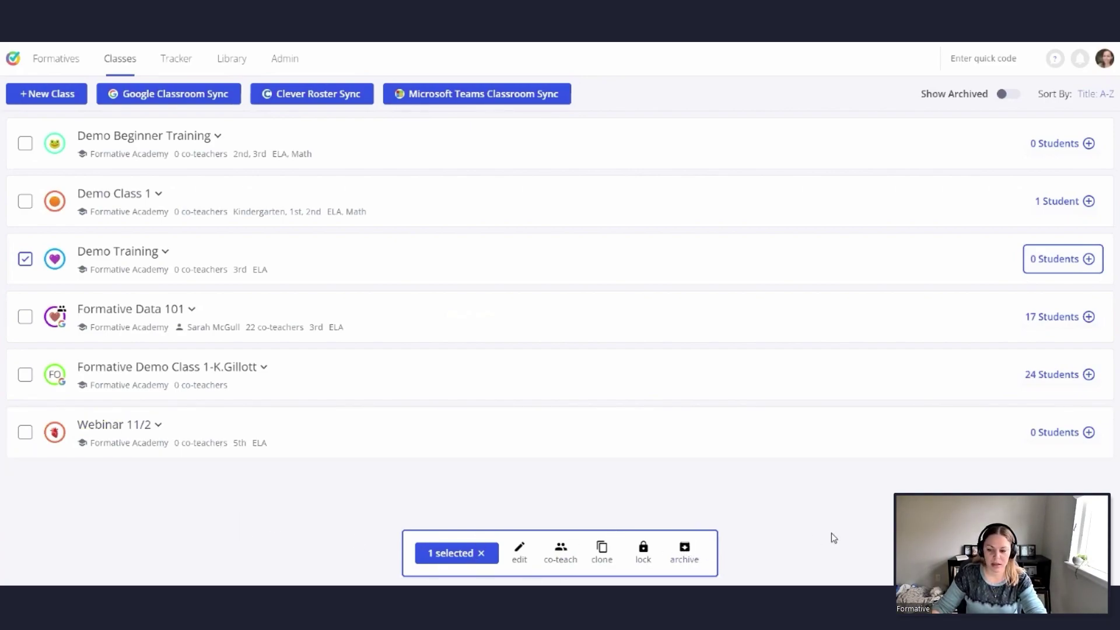
left_click(25, 258)
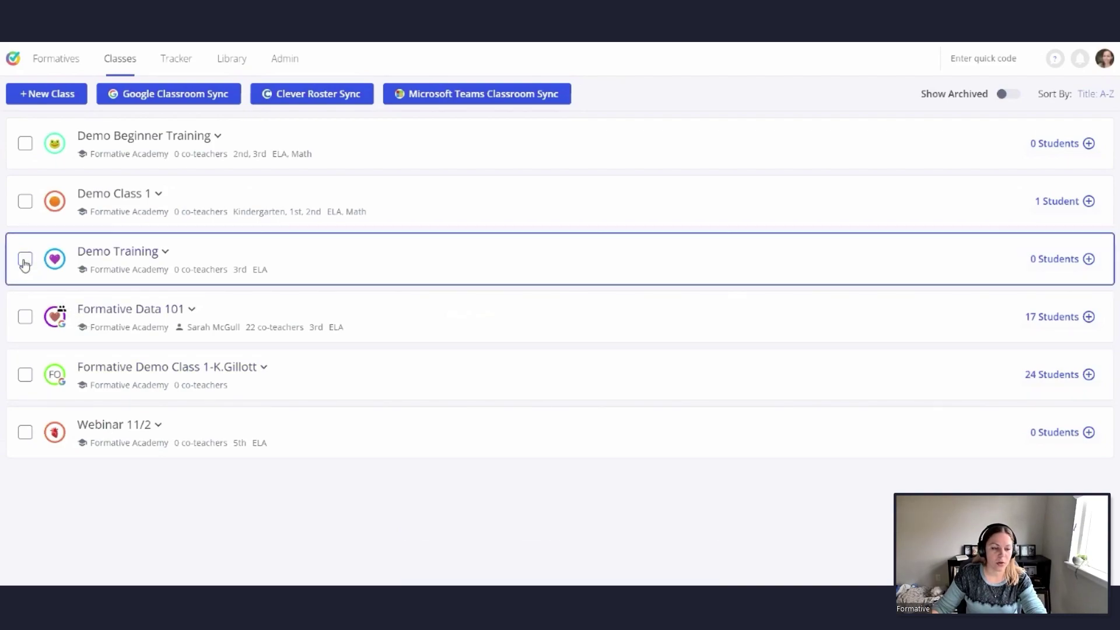
left_click(24, 318)
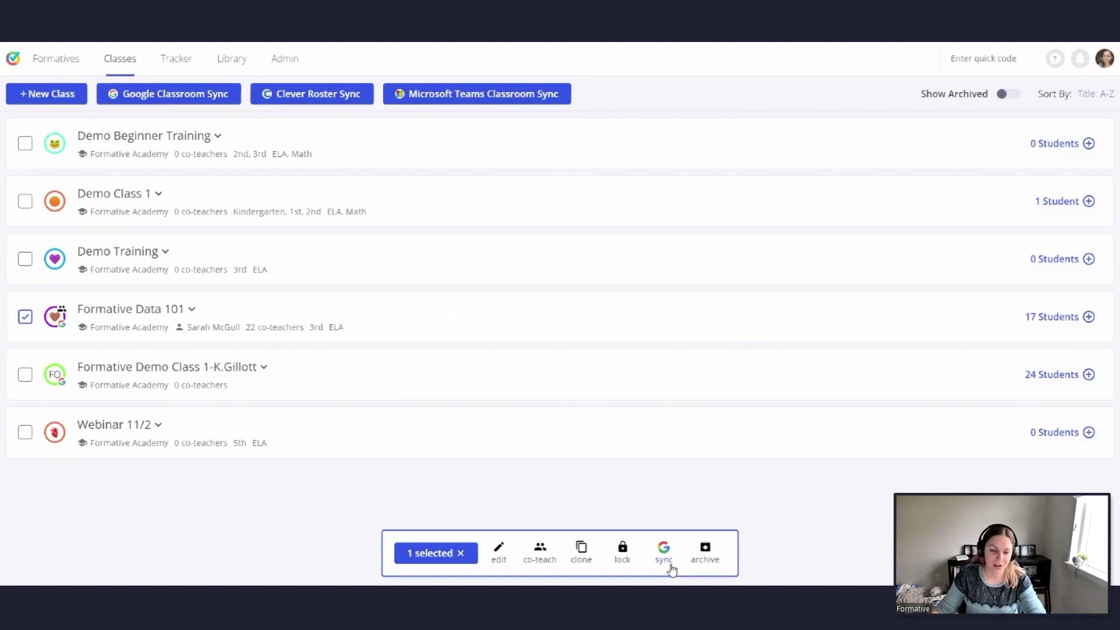
left_click(26, 319)
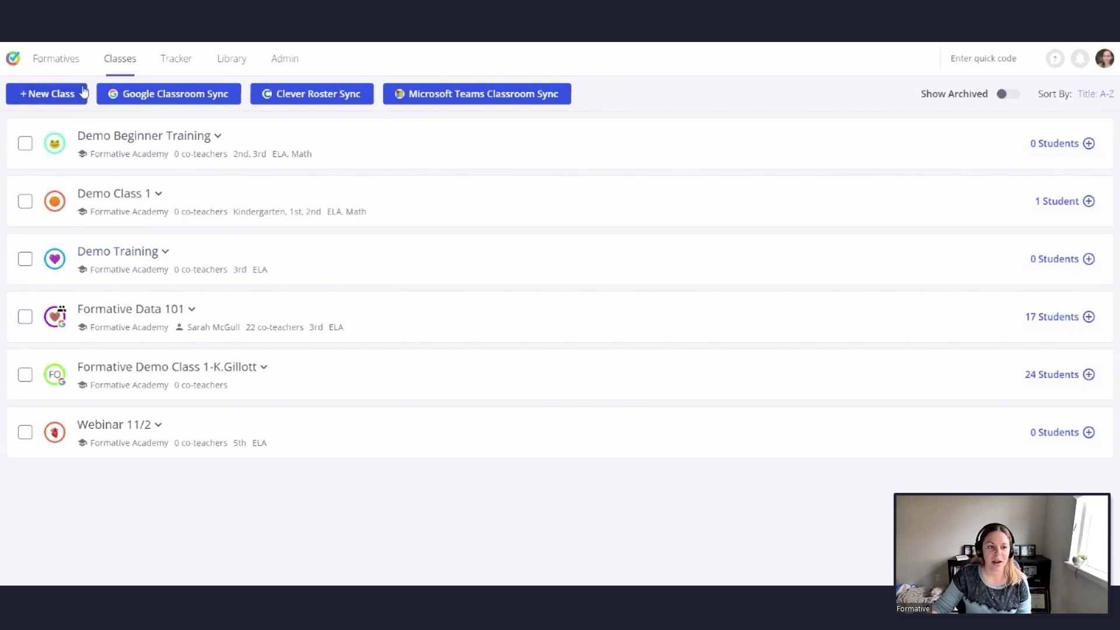
left_click(40, 57)
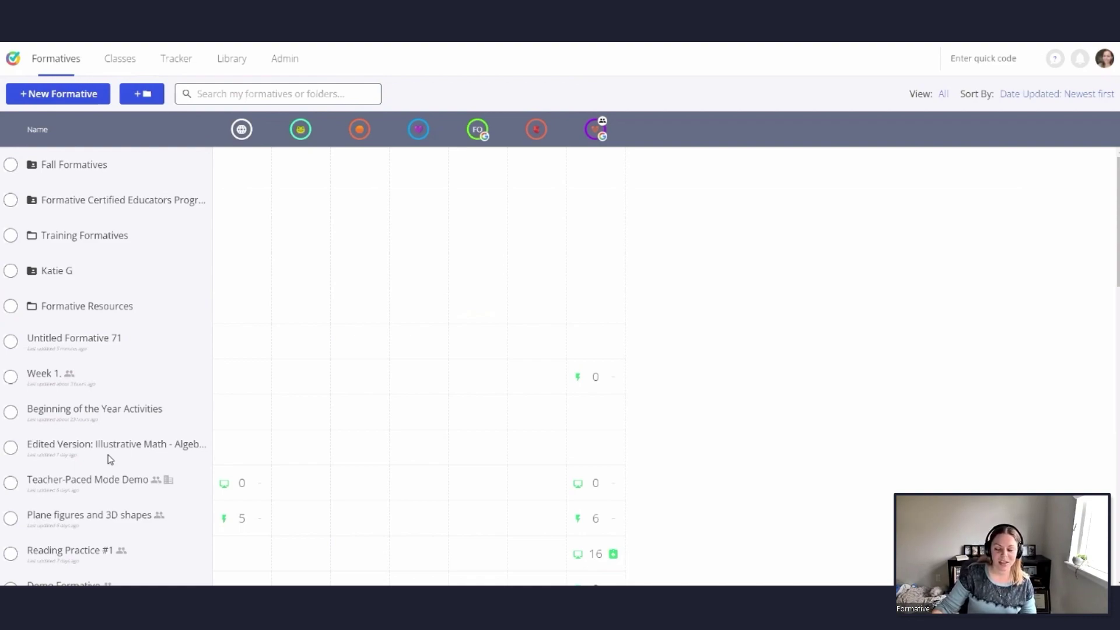
scroll(117, 249, "down", 2)
scroll(116, 248, "down", 20)
scroll(135, 345, "down", 4)
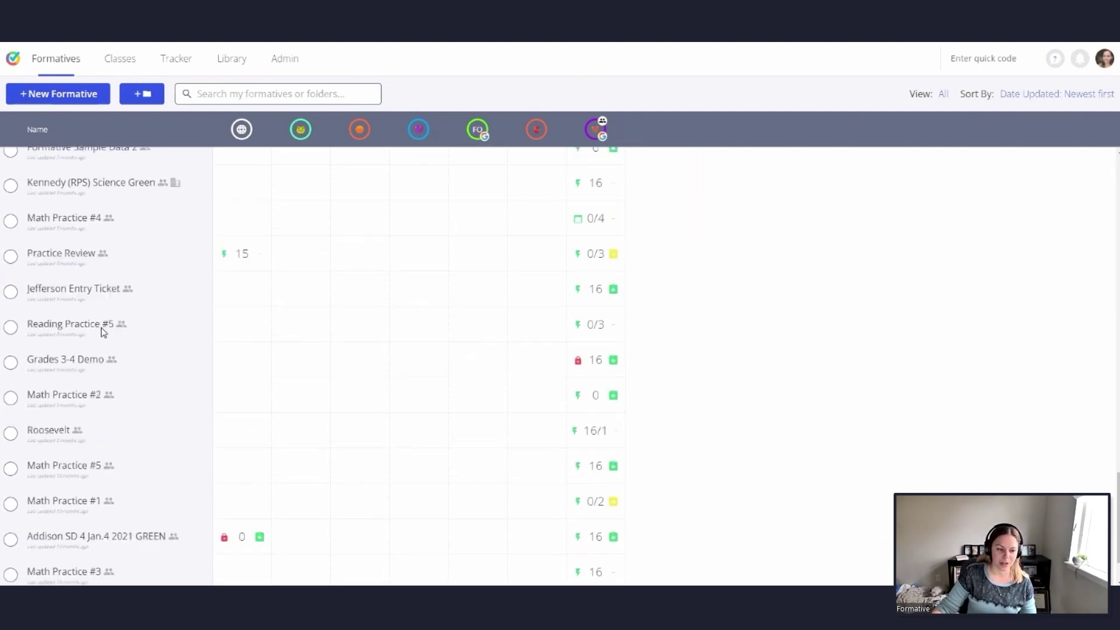
scroll(102, 338, "up", 20)
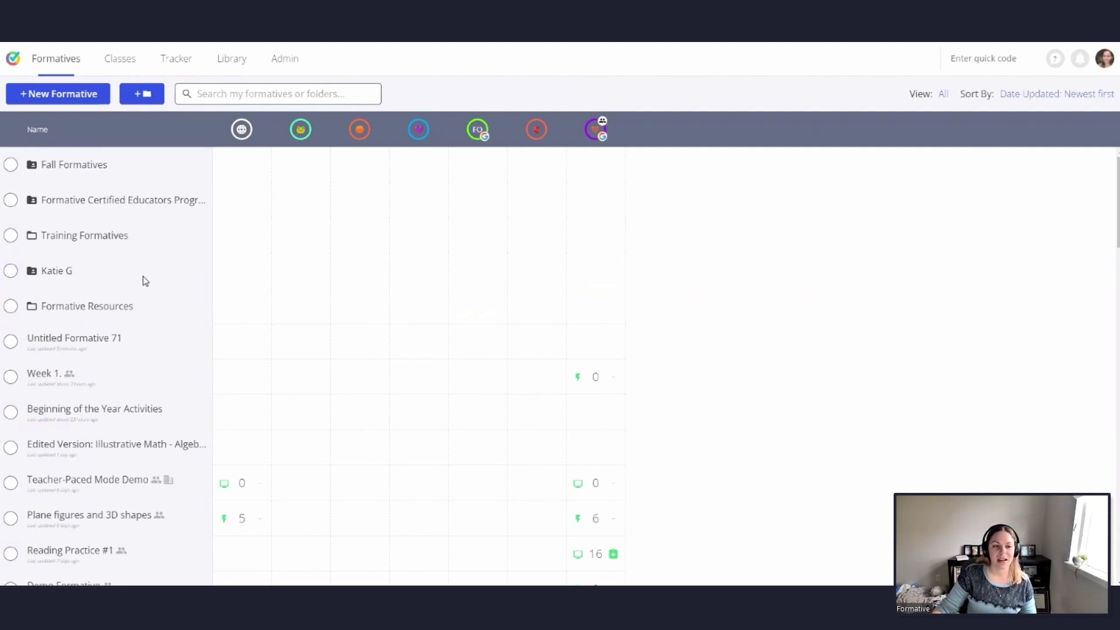
Add a new folder named Practice Formatives to the formatives list.
left_click(141, 100)
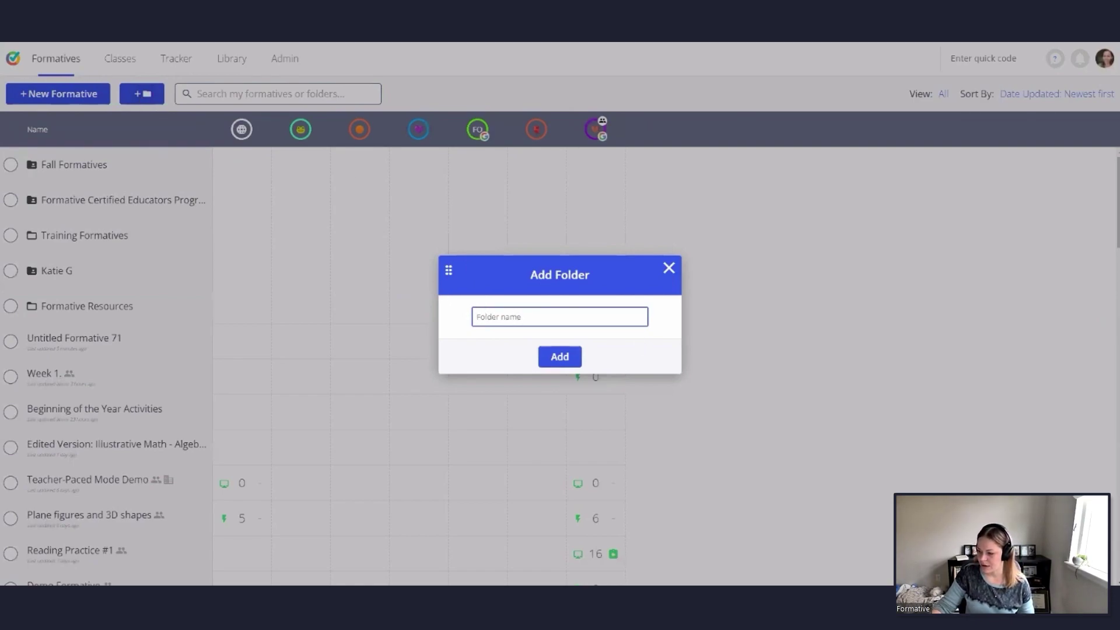
type("dra")
key("BackSpace")
key("BackSpace")
key("BackSpace")
type("P")
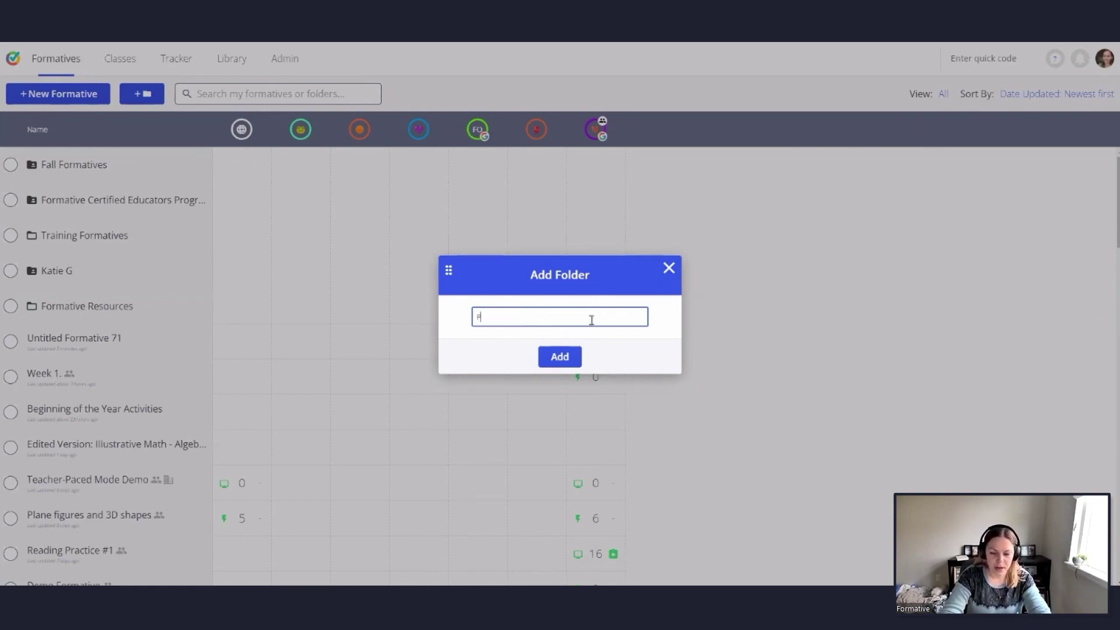
type("lactice Form")
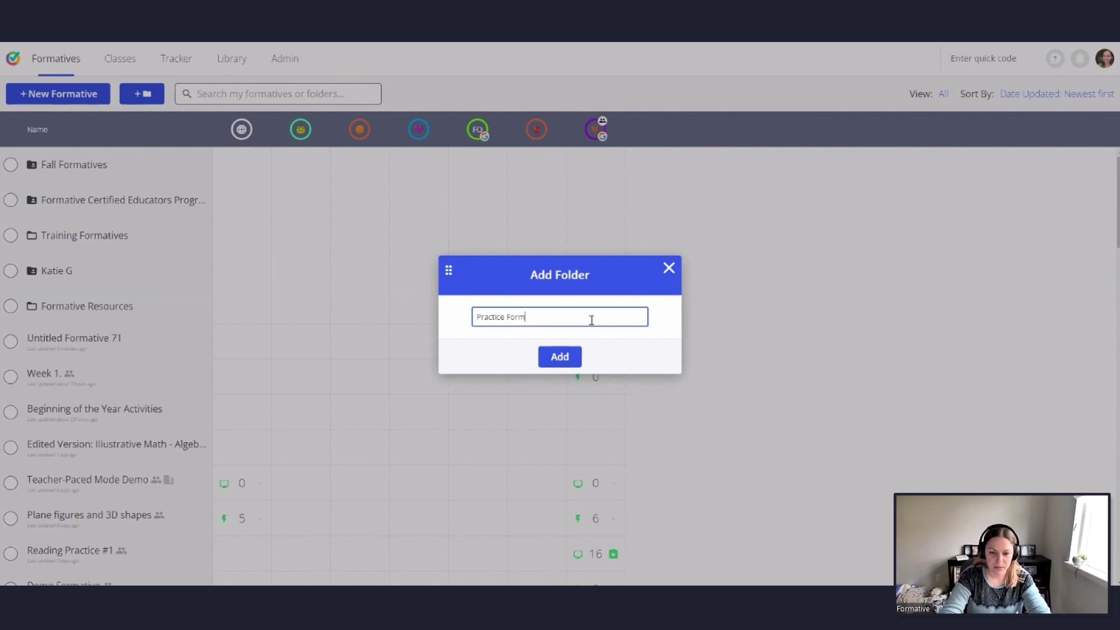
type("atives")
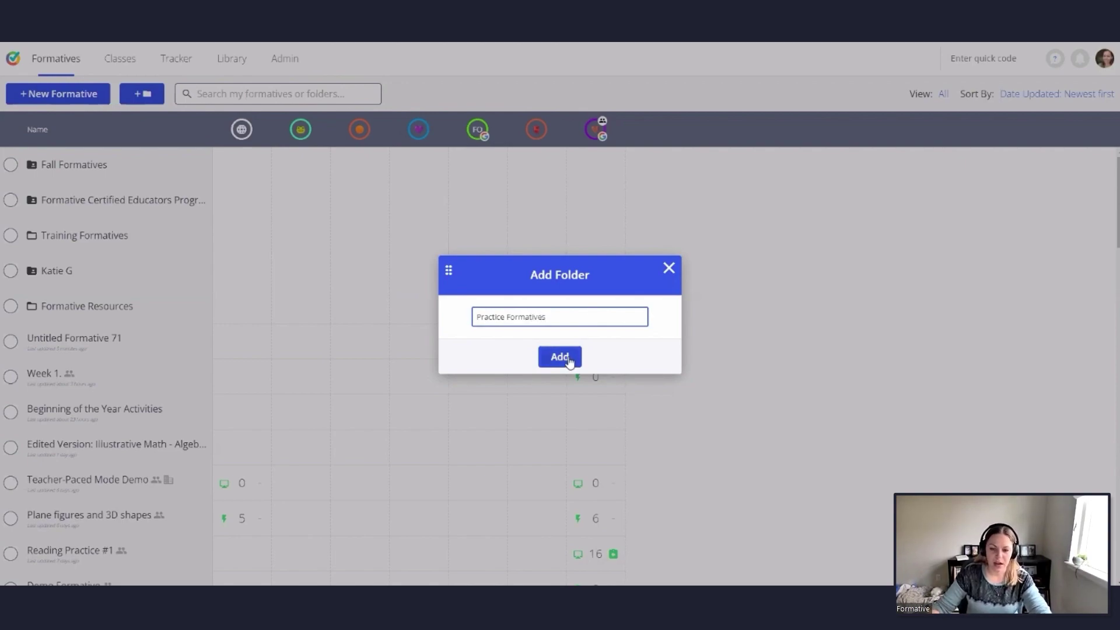
left_click(567, 356)
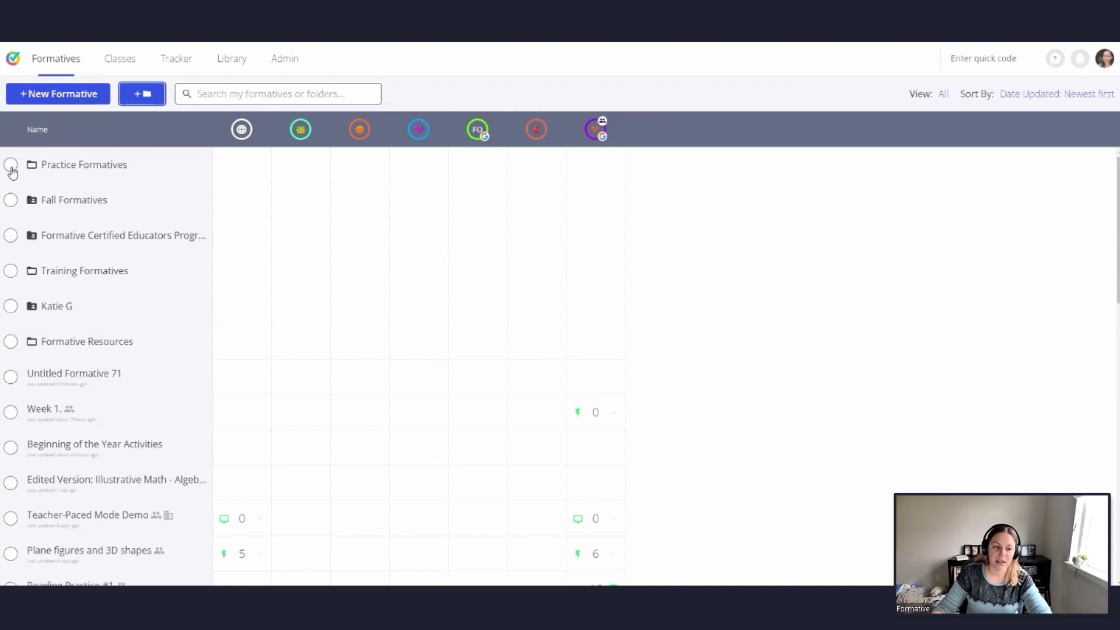
left_click(11, 166)
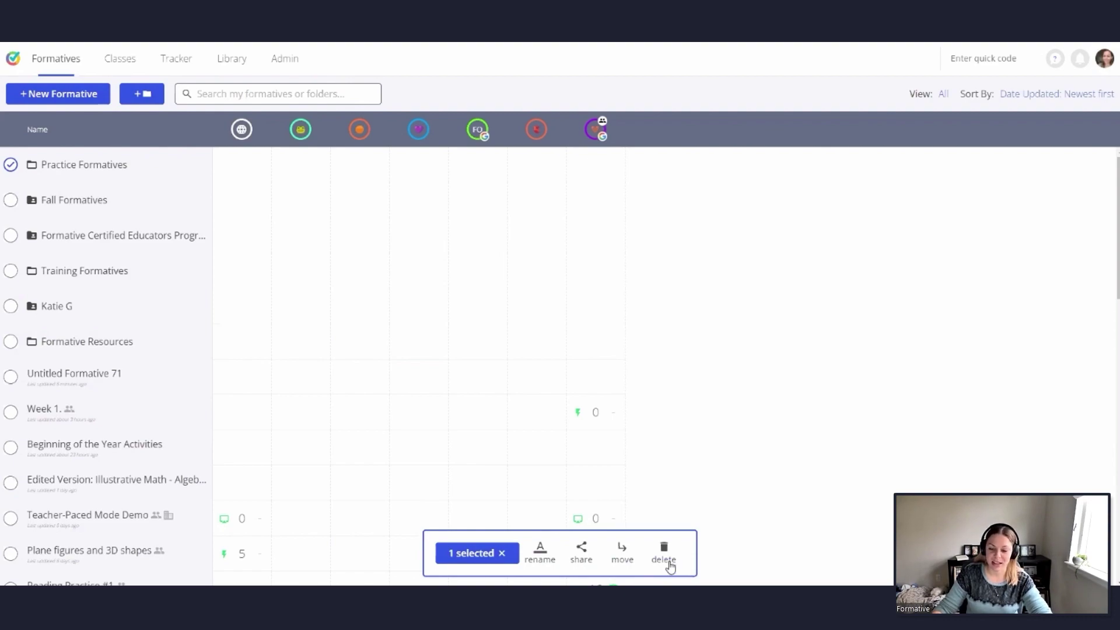
left_click(10, 165)
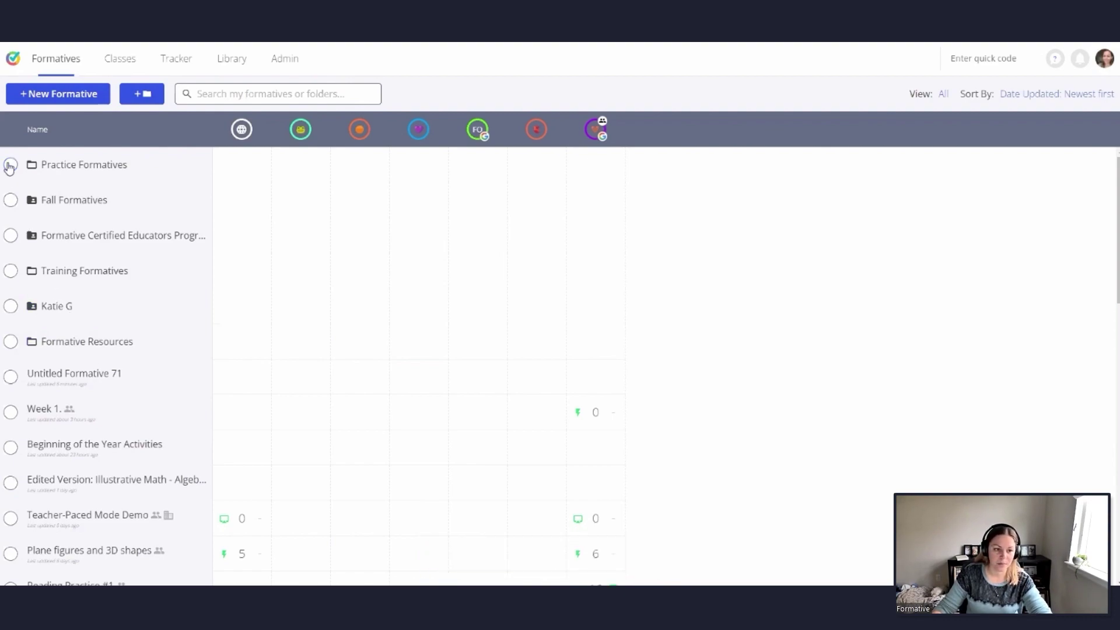
Inside the Practice Formatives folder, start a new formative titled Webinar 11/2.
left_click(88, 168)
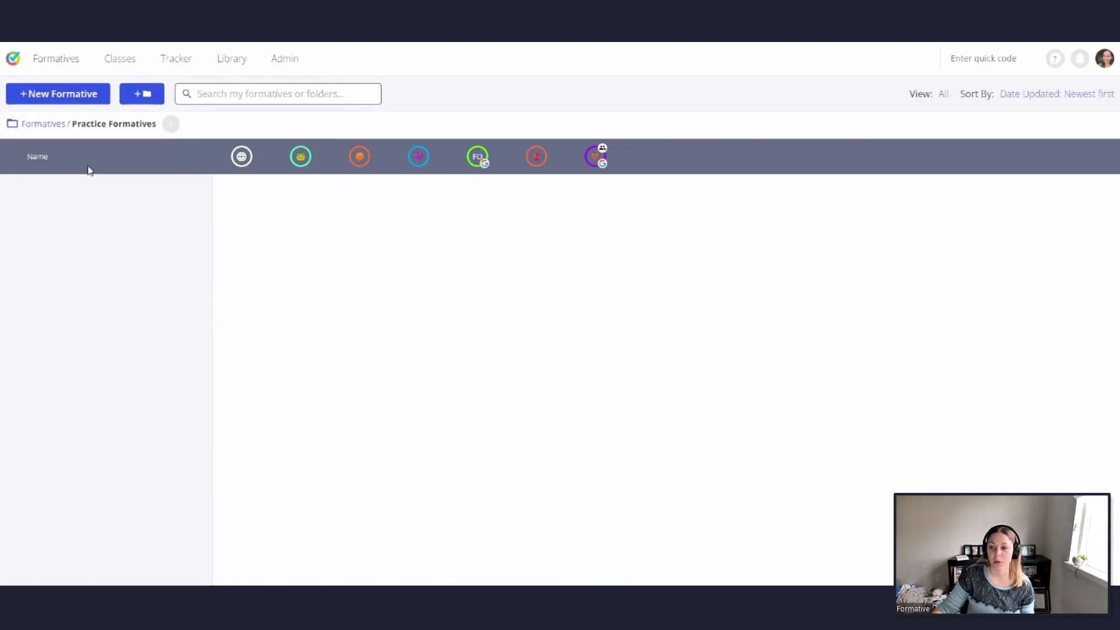
left_click(89, 96)
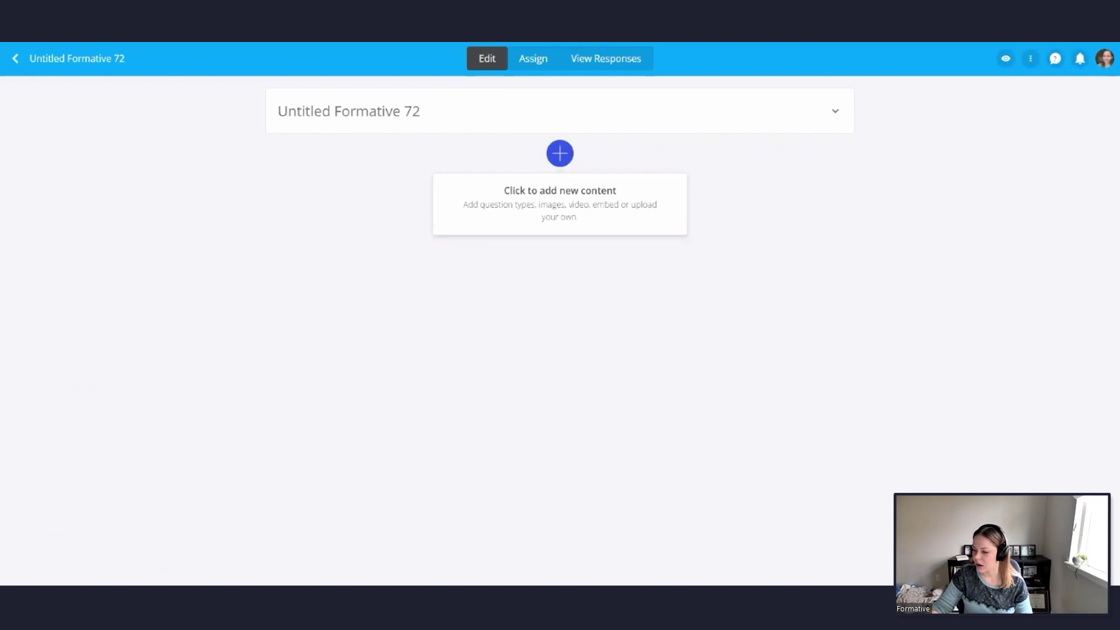
type("Webi")
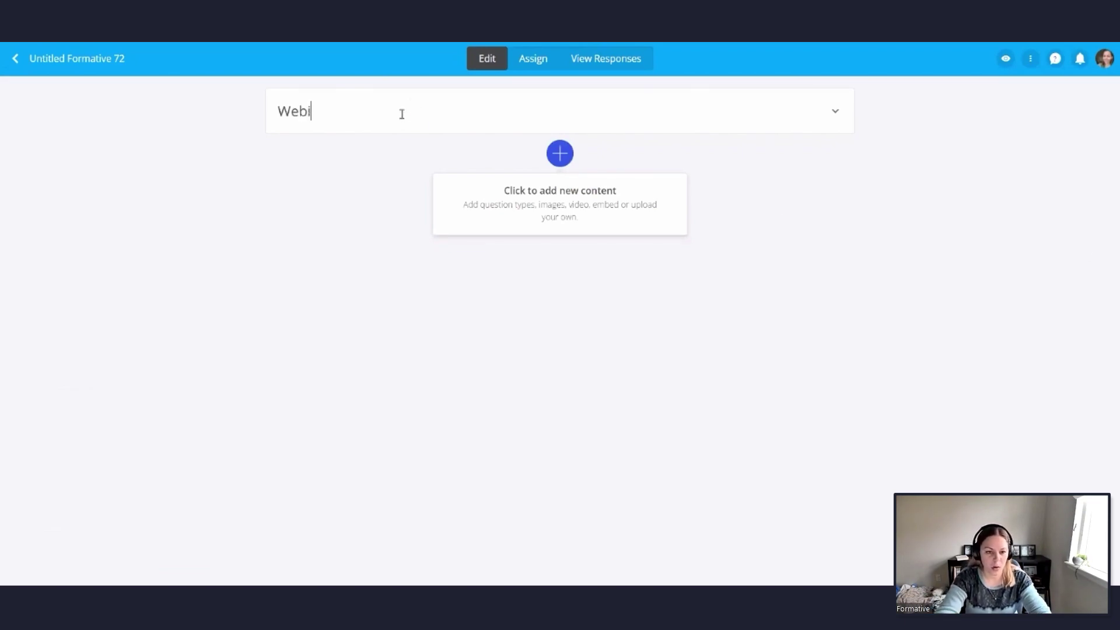
type("nar 11/2")
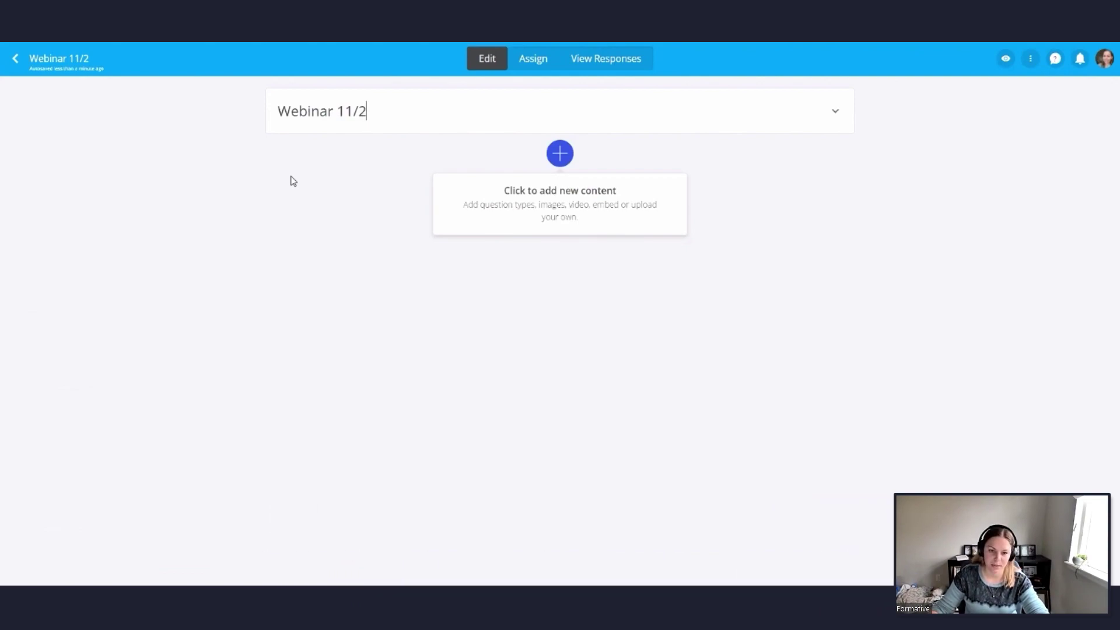
Paste the student instructions into the formative's instructions field, then collapse the title section.
left_click(835, 119)
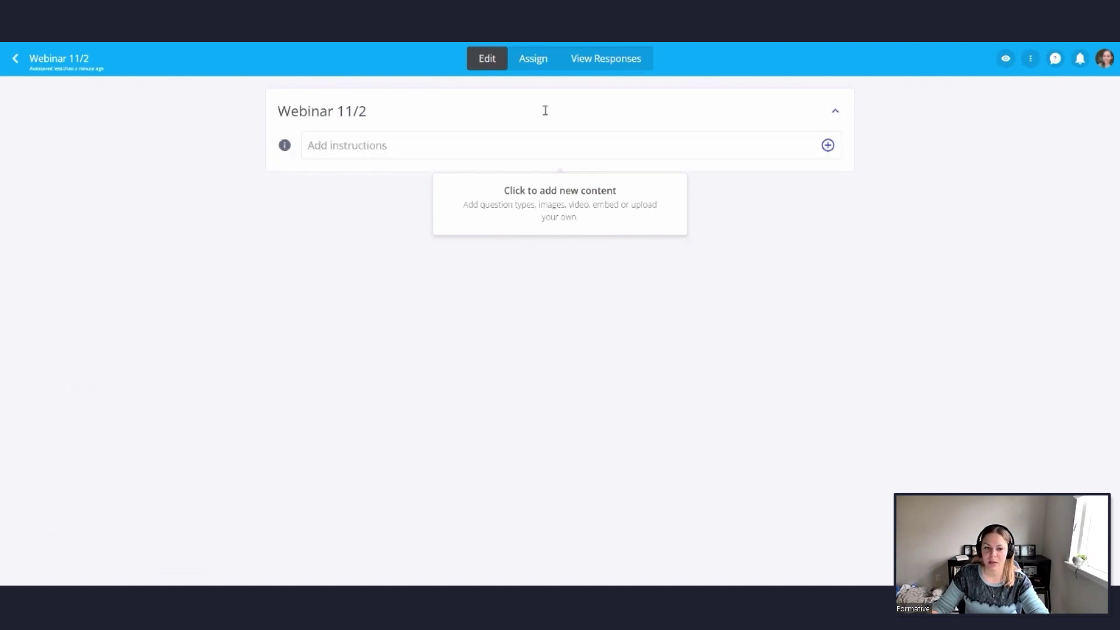
left_click(340, 149)
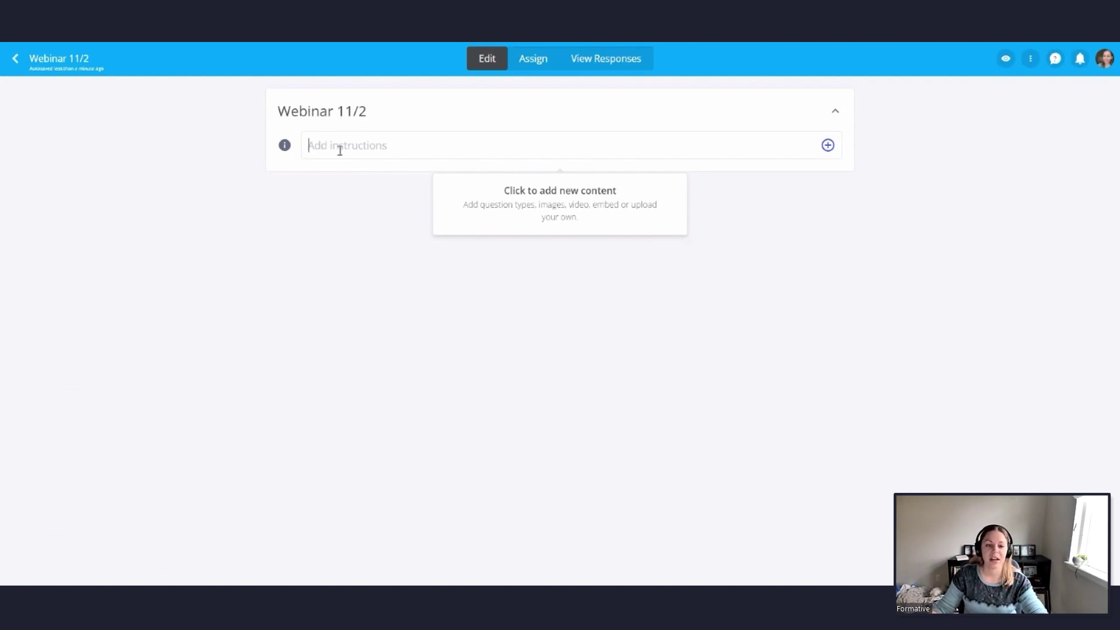
left_click(339, 150)
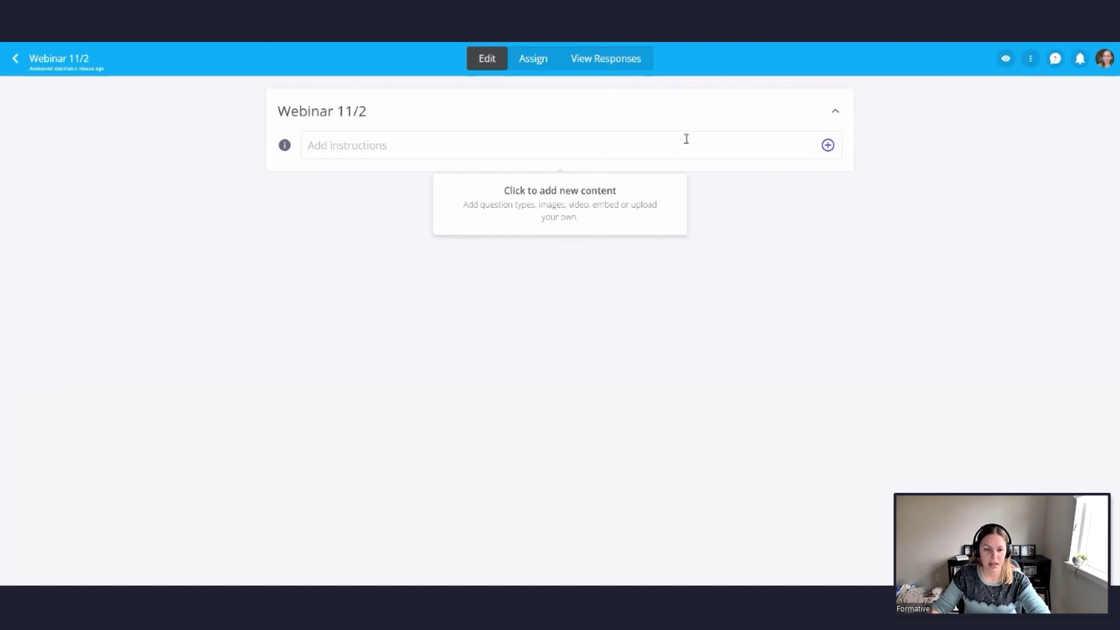
type("Please complete the Formative and raise your hand when done.")
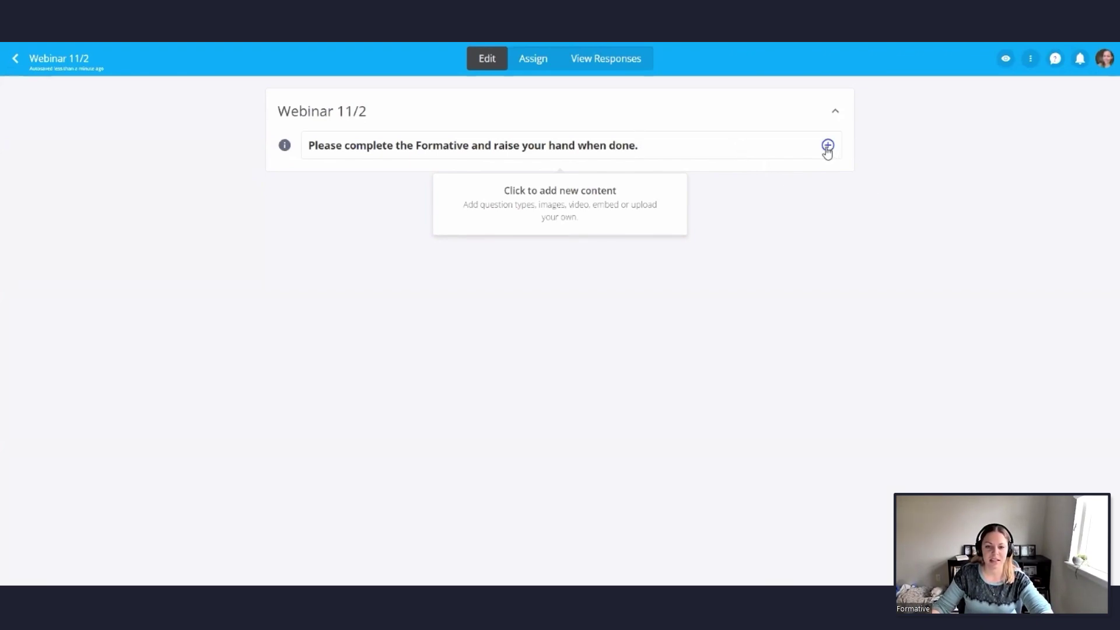
left_click(827, 146)
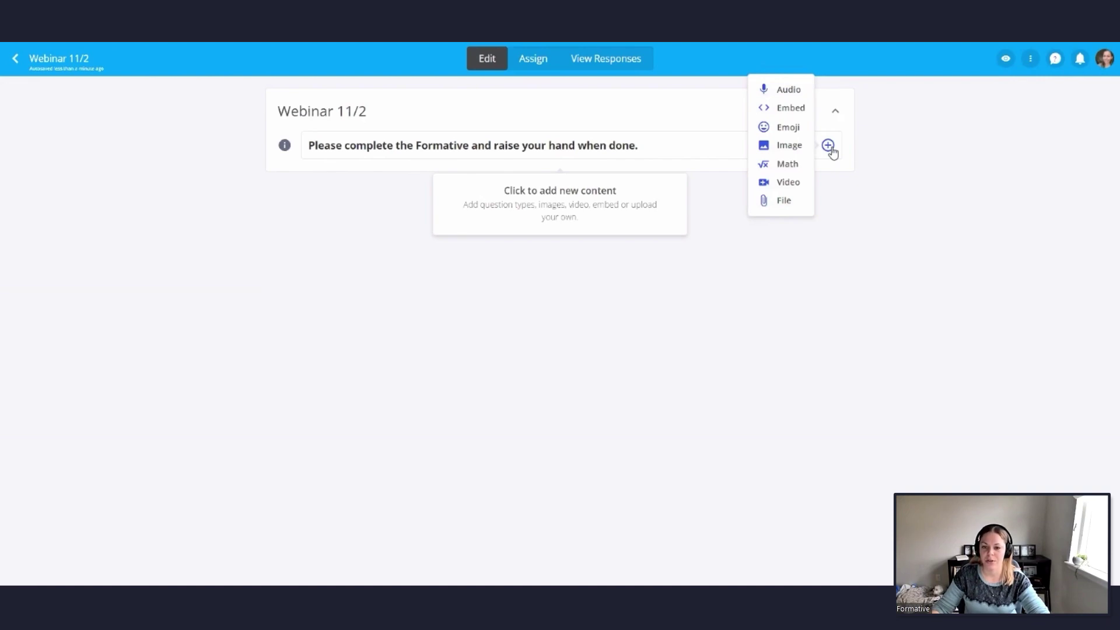
left_click(828, 146)
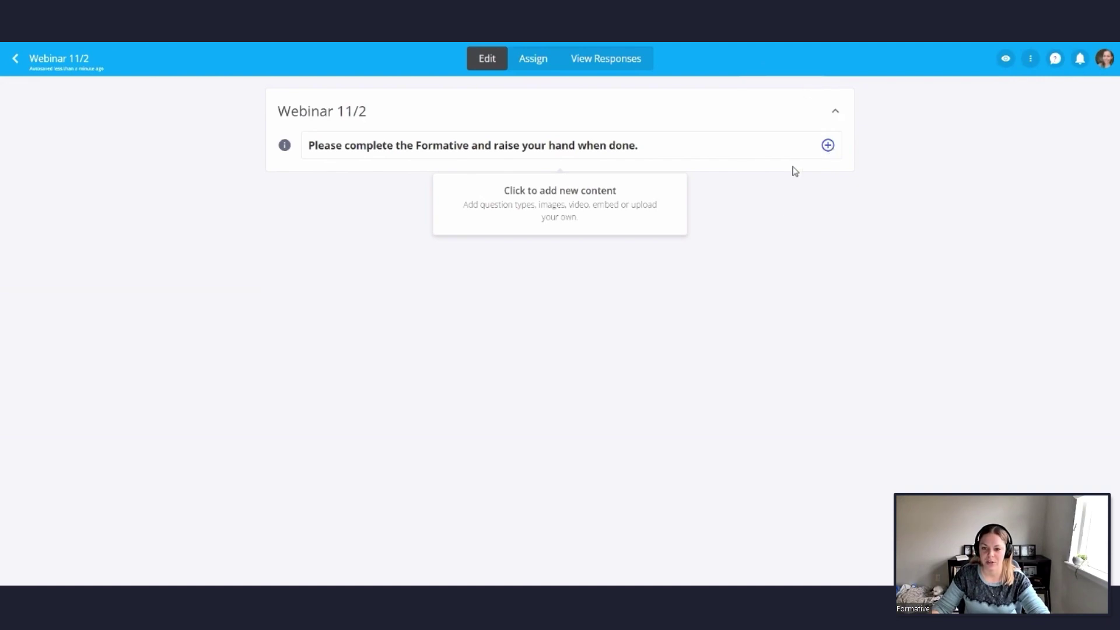
left_click(837, 112)
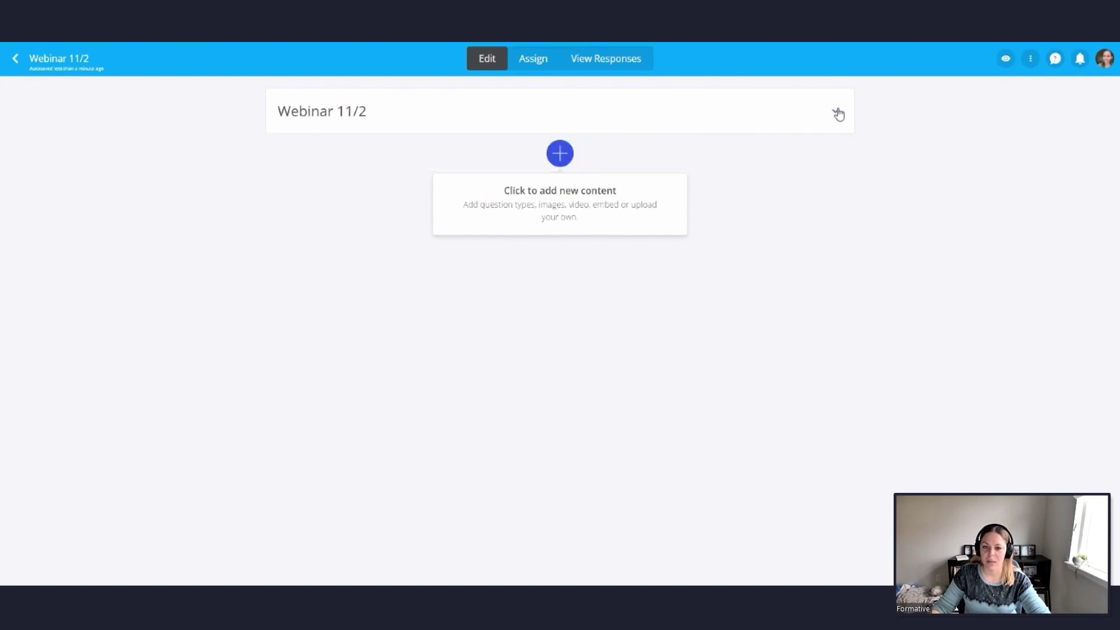
Add an empty Multiple Choice question as the first item in Webinar 11/2.
left_click(561, 162)
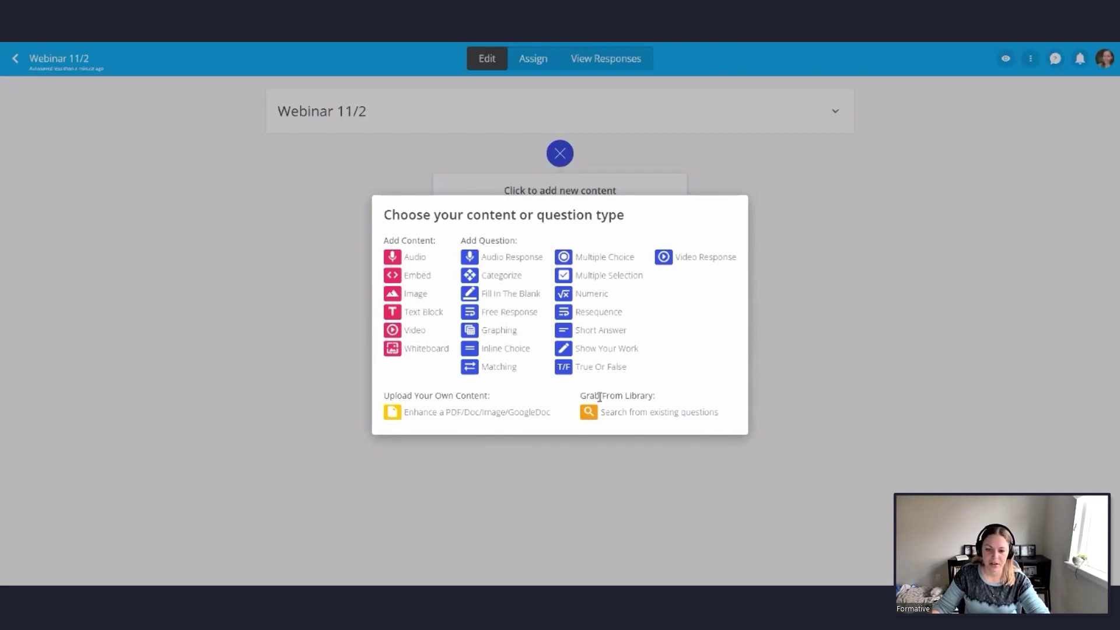
left_click(621, 256)
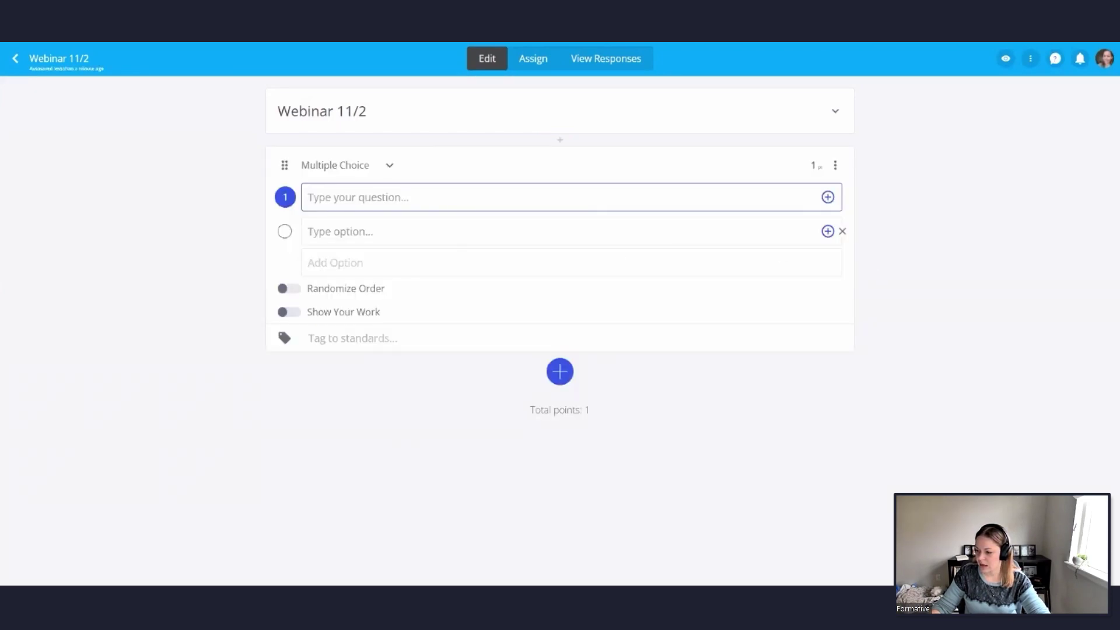
Write 'Which of these is an invertebrate?' with options Snake, Bird, Starfish, Dog, marking Starfish correct.
left_click(459, 195)
type("Which of these is an invertebrate?")
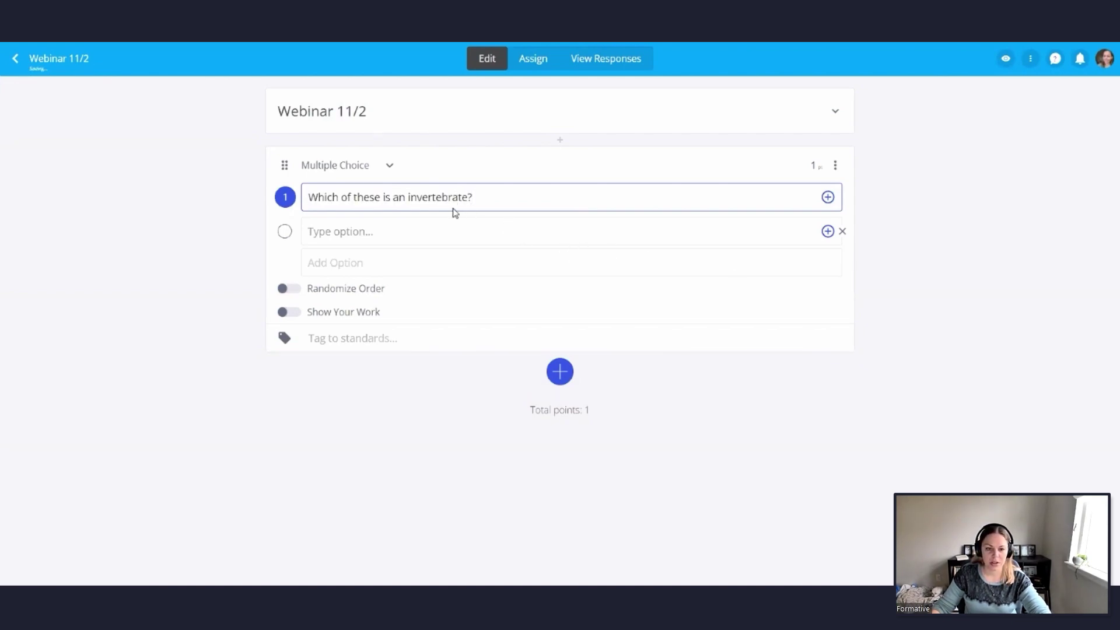
left_click(371, 231)
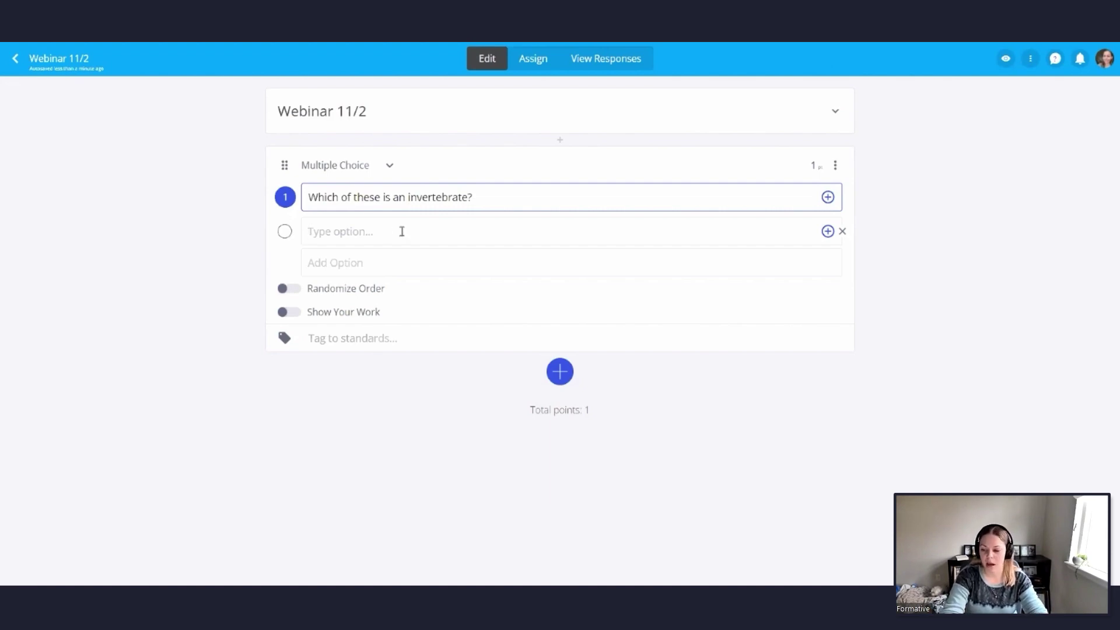
type("Snake")
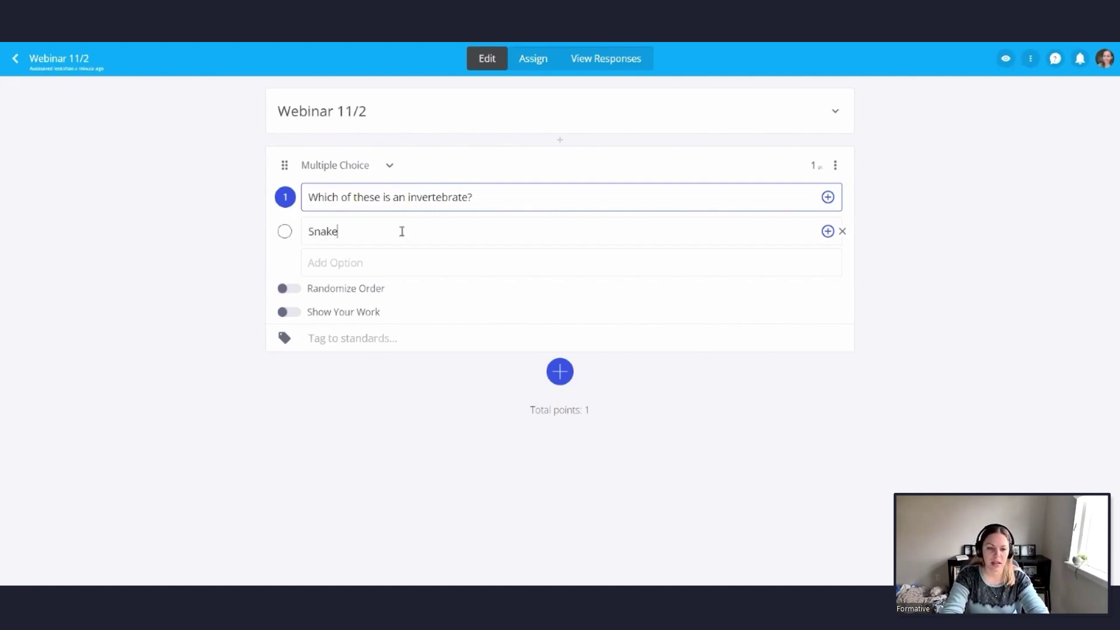
key("Return")
type("Bird")
key("Return")
type("Starfish")
key("Return")
type("Dog")
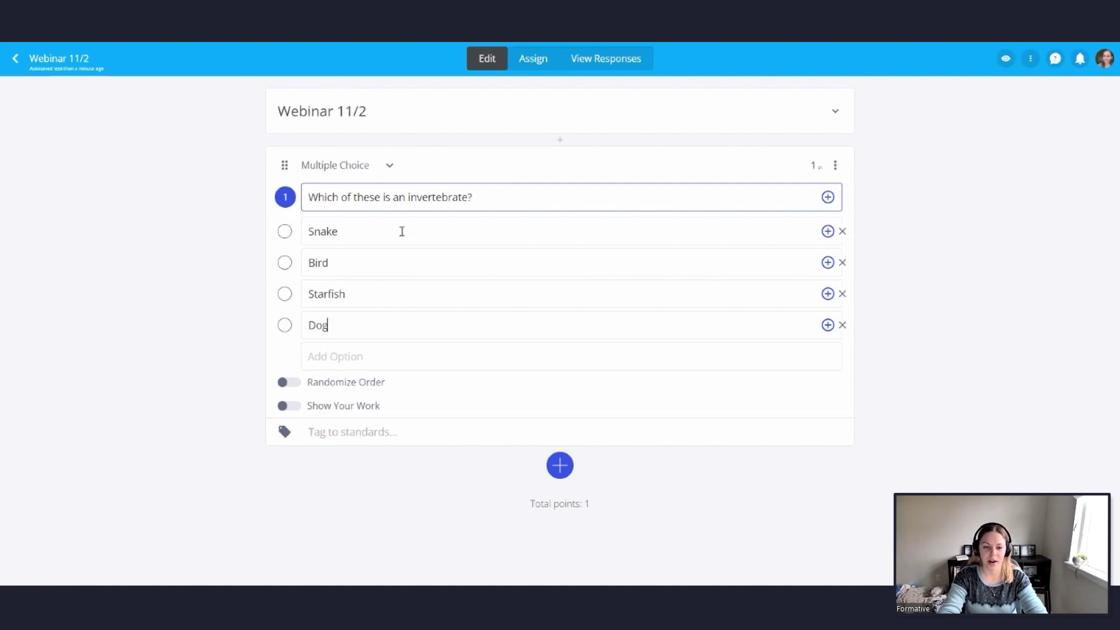
left_click(285, 295)
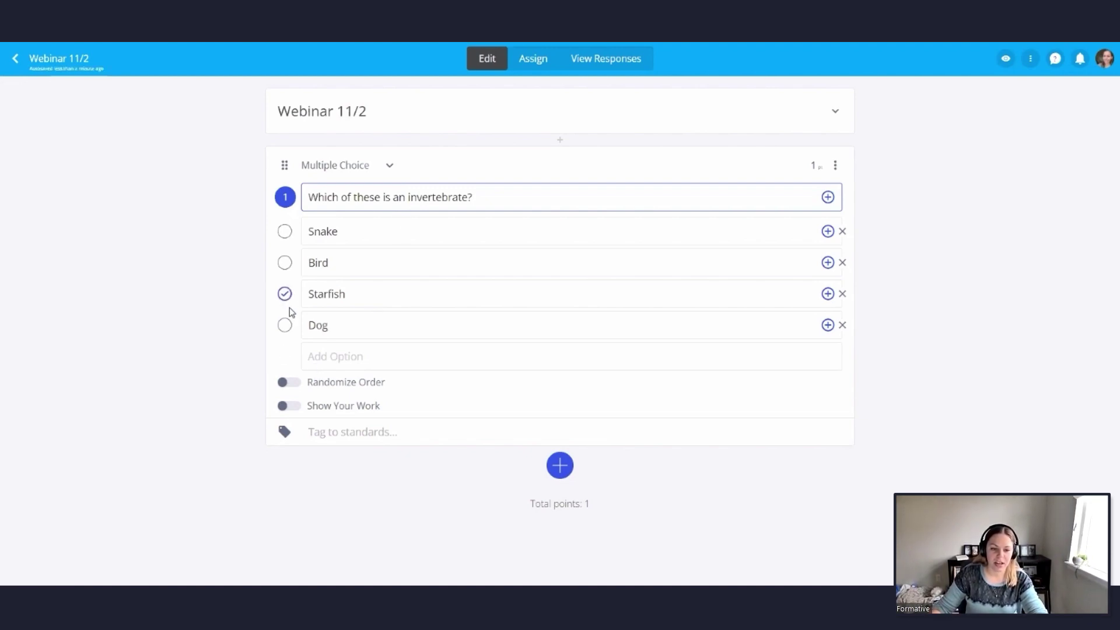
left_click(1006, 61)
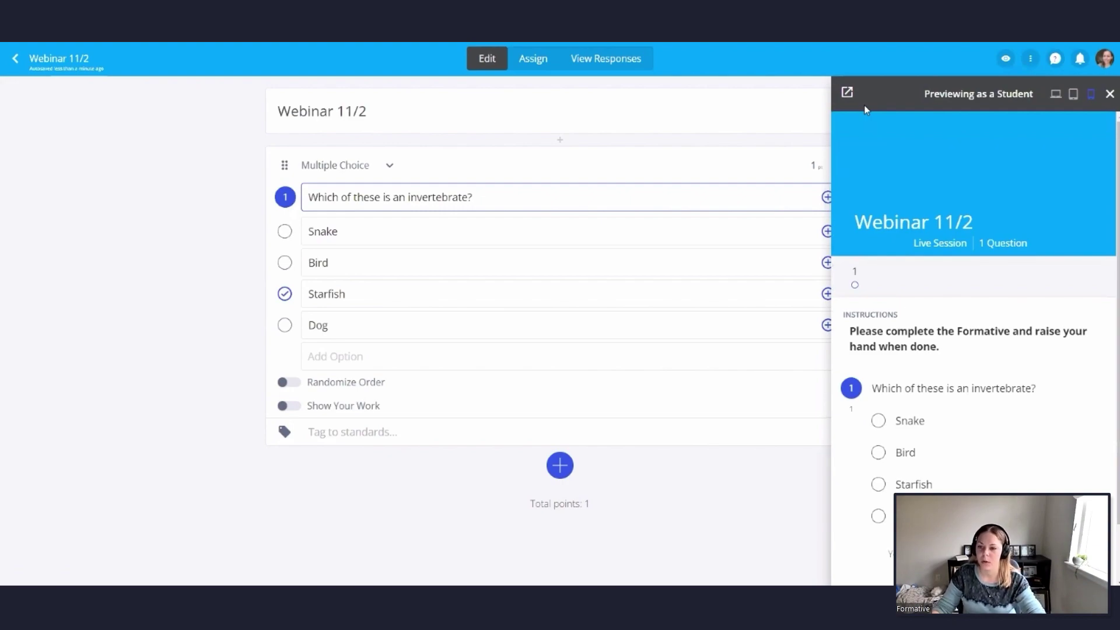
left_click(1058, 101)
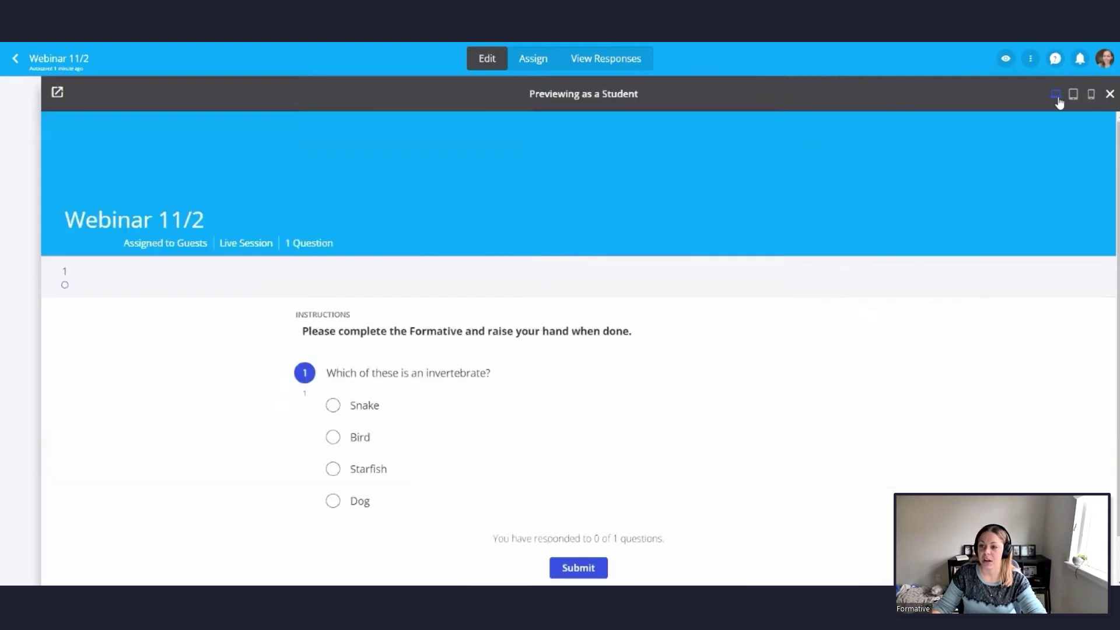
left_click(1073, 101)
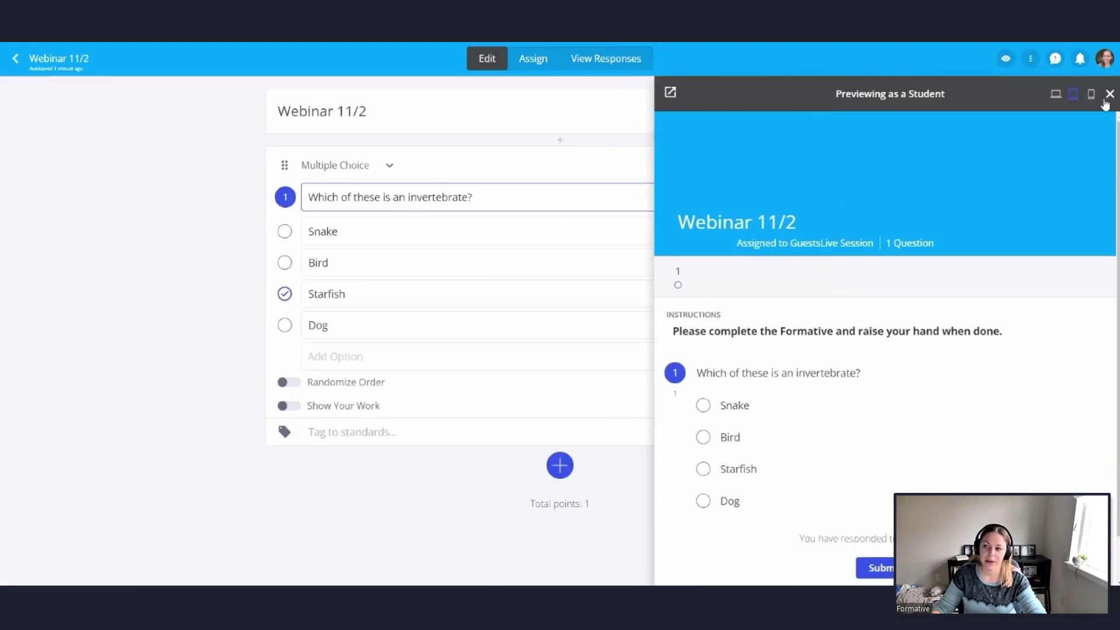
left_click(1090, 98)
left_click(1057, 99)
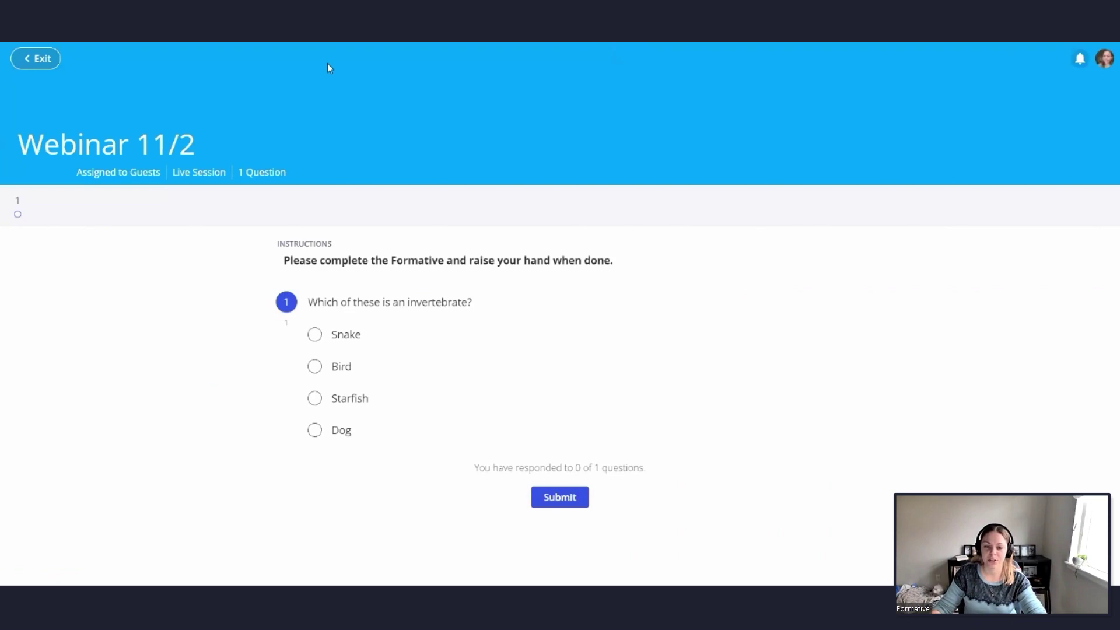
key("ctrl+w")
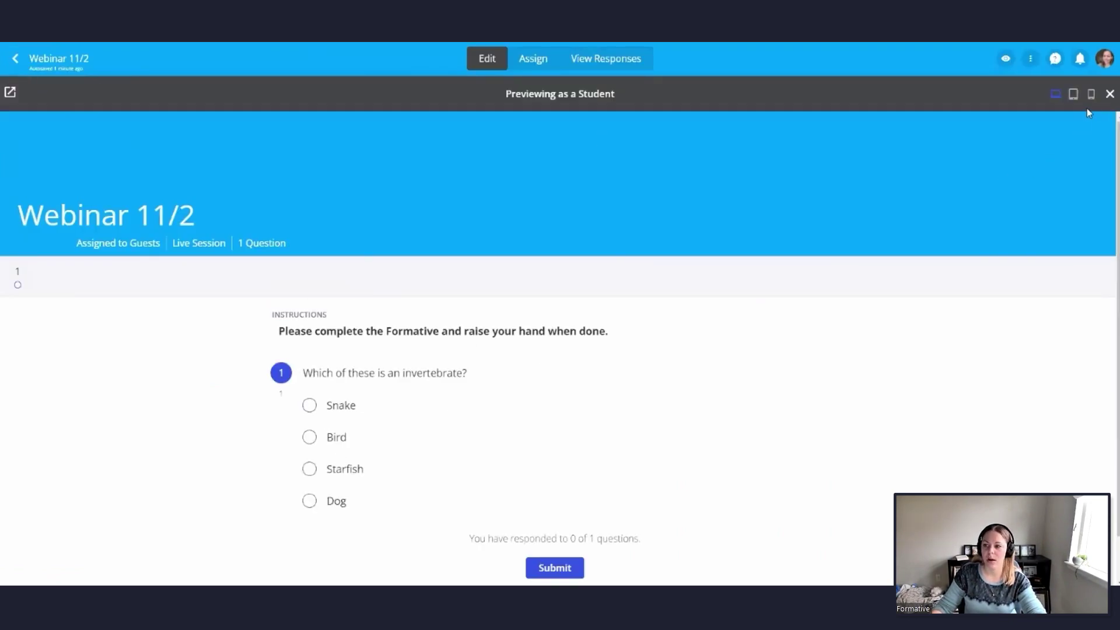
left_click(1110, 95)
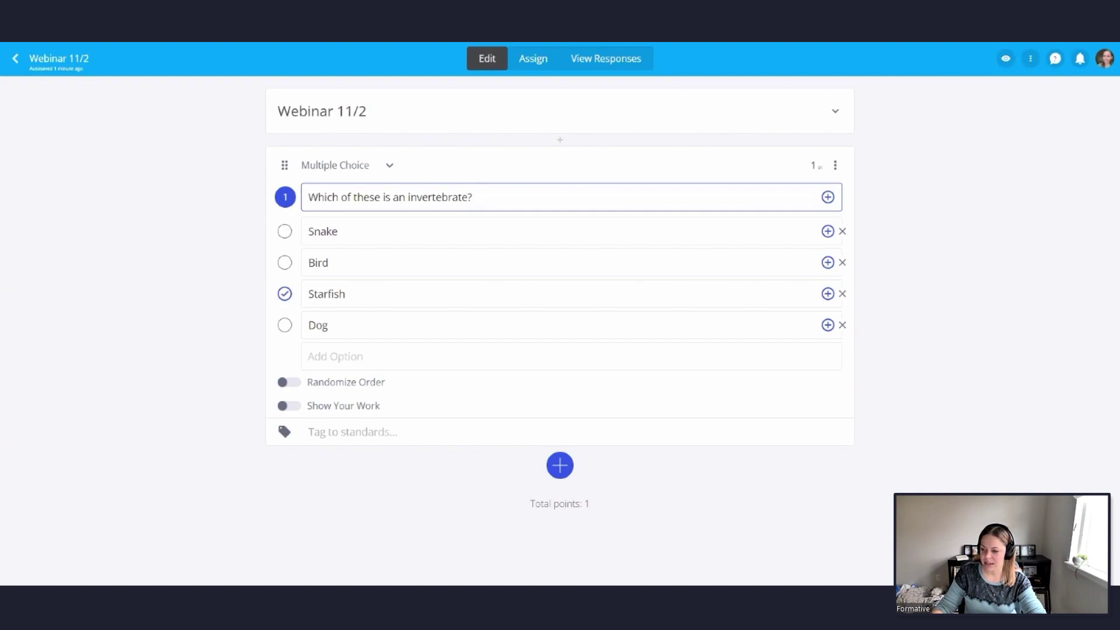
Add a Short Answer question 2 with the prompt 'What month is it?'.
left_click(565, 475)
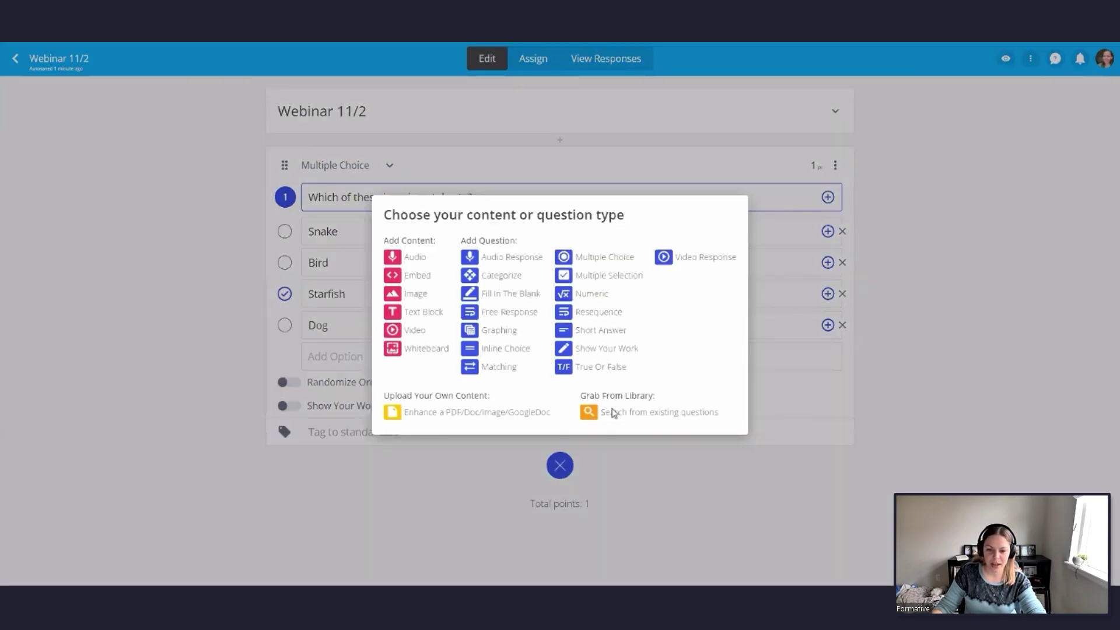
left_click(606, 330)
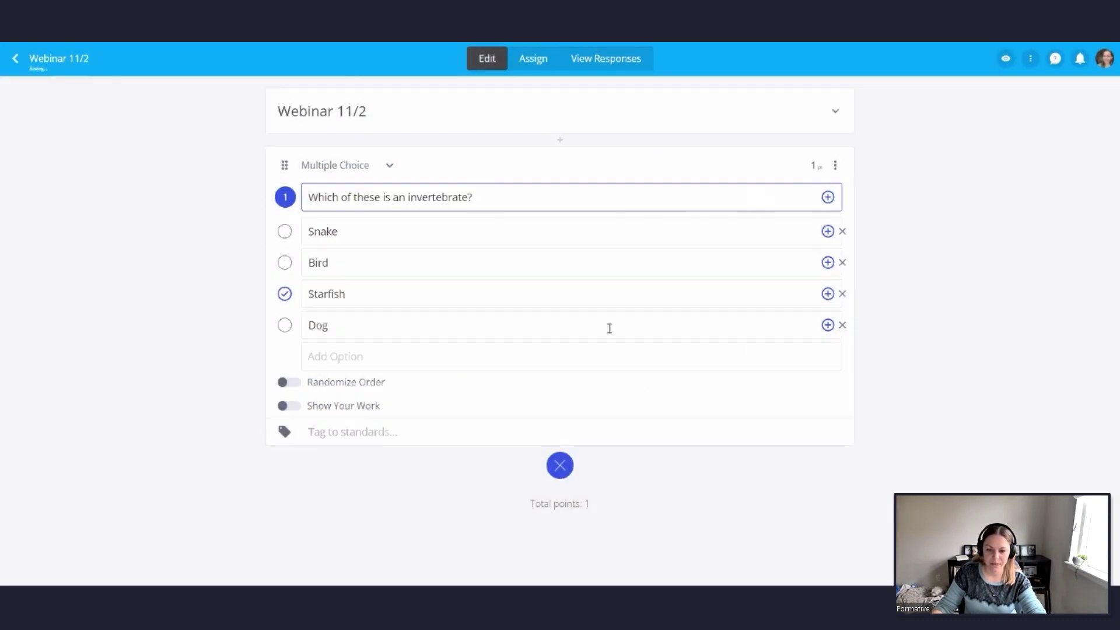
scroll(500, 449, "down", 2)
type("What month")
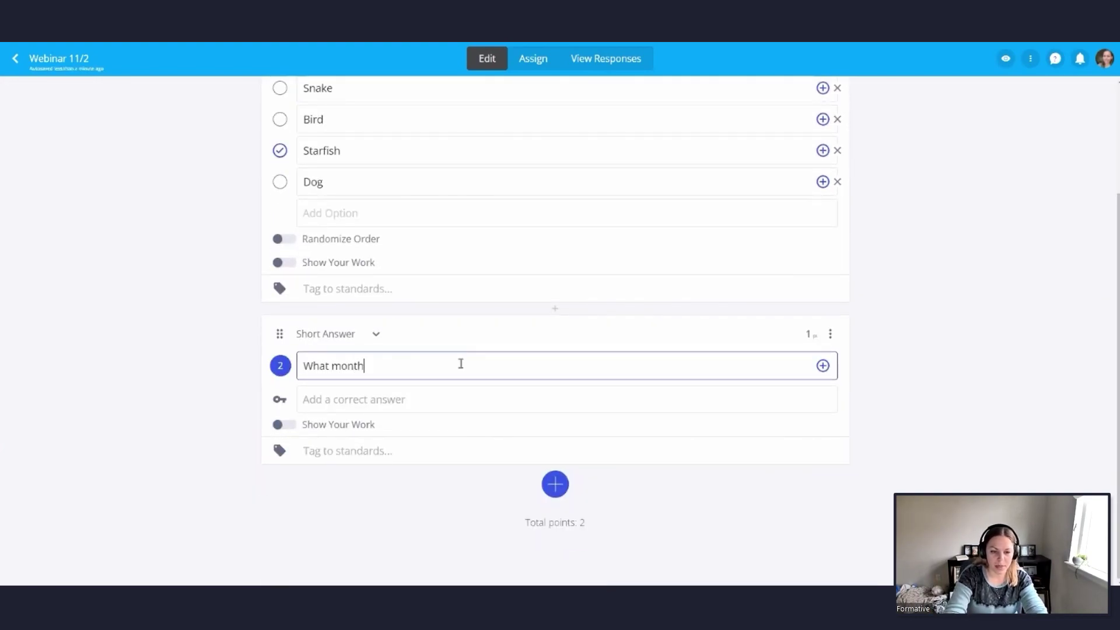
type(" is it?")
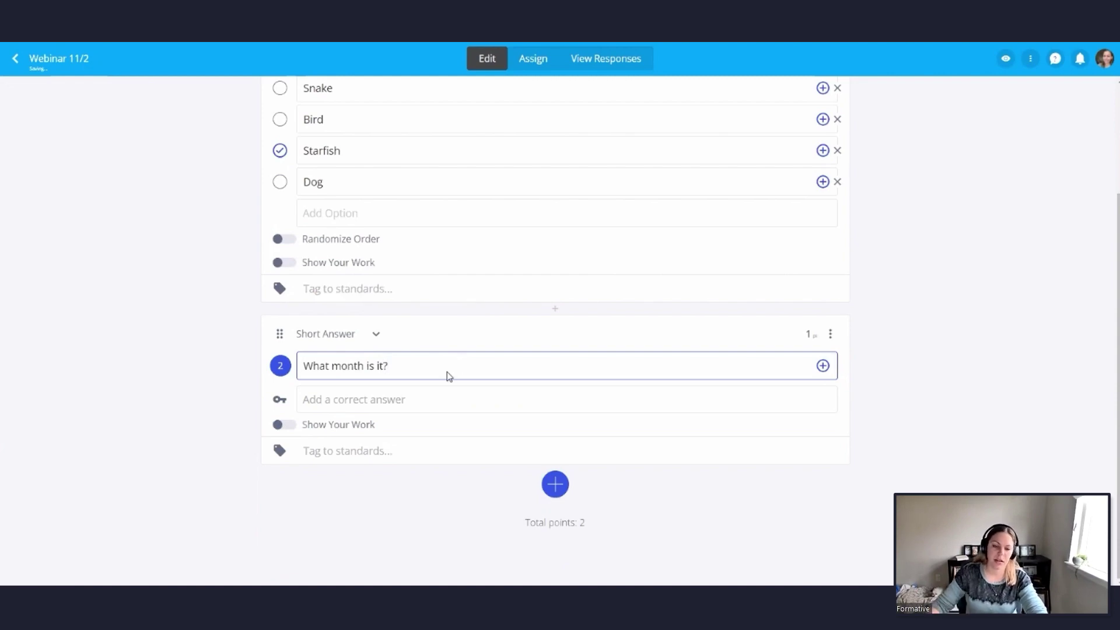
Set November as the correct answer, allowing partial matches and checking case.
left_click(417, 401)
type("November")
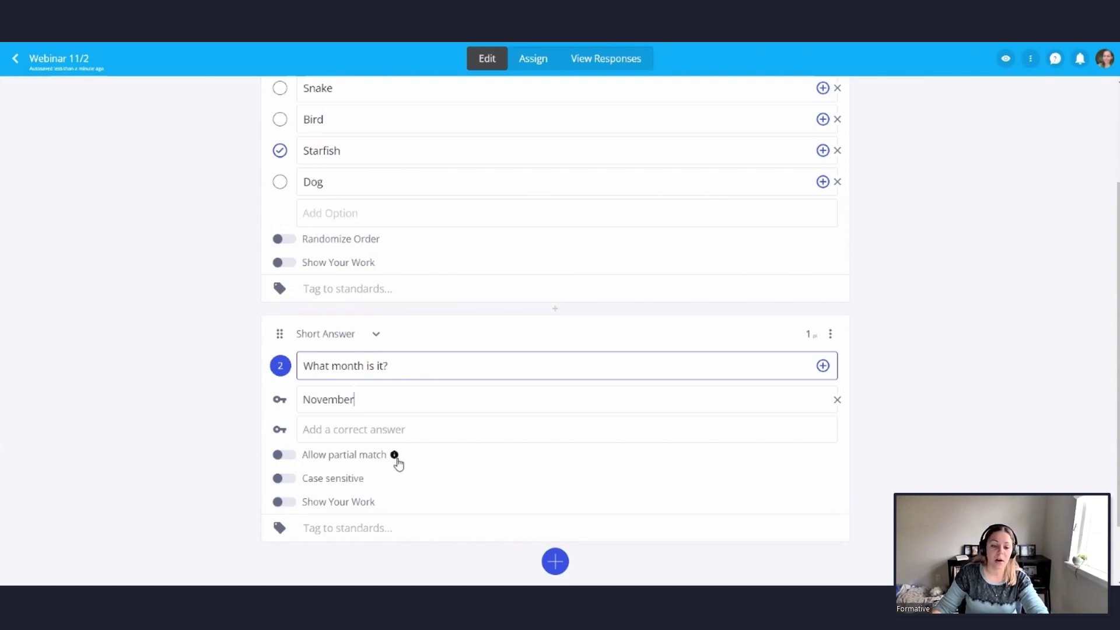
left_click(285, 458)
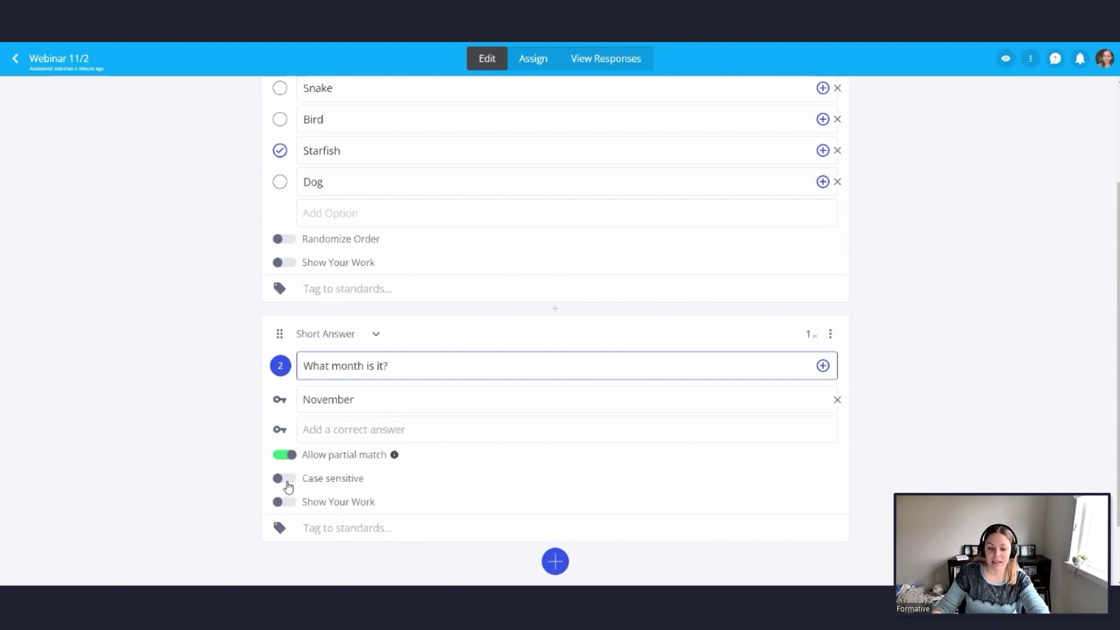
left_click(288, 486)
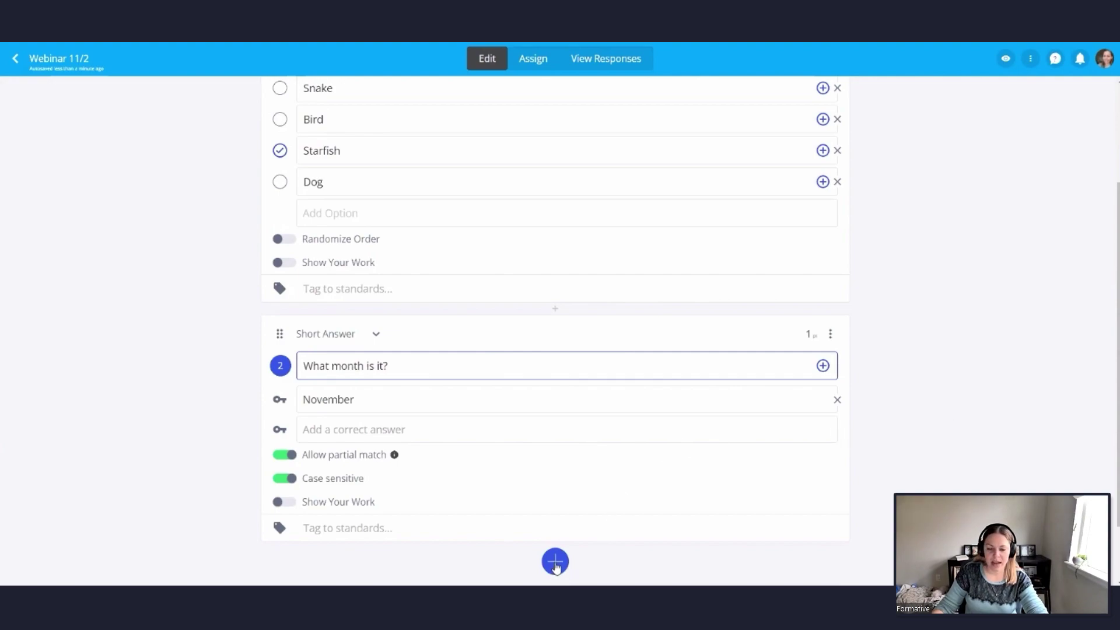
Insert a Free Response question 3 and enter the prompt 'Solve for X.'.
left_click(555, 563)
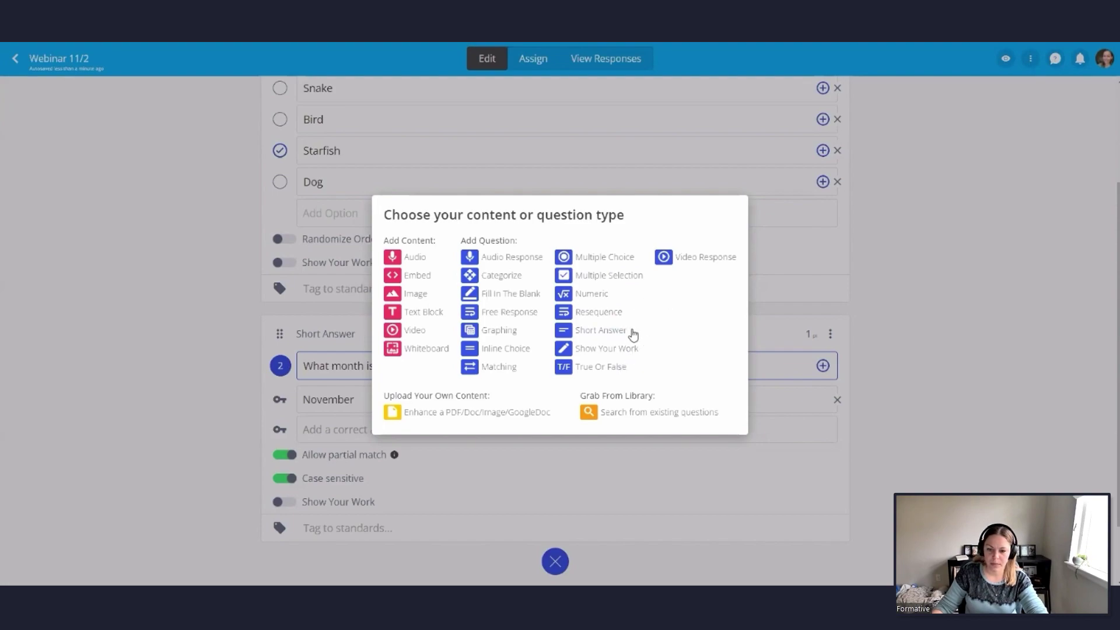
left_click(523, 312)
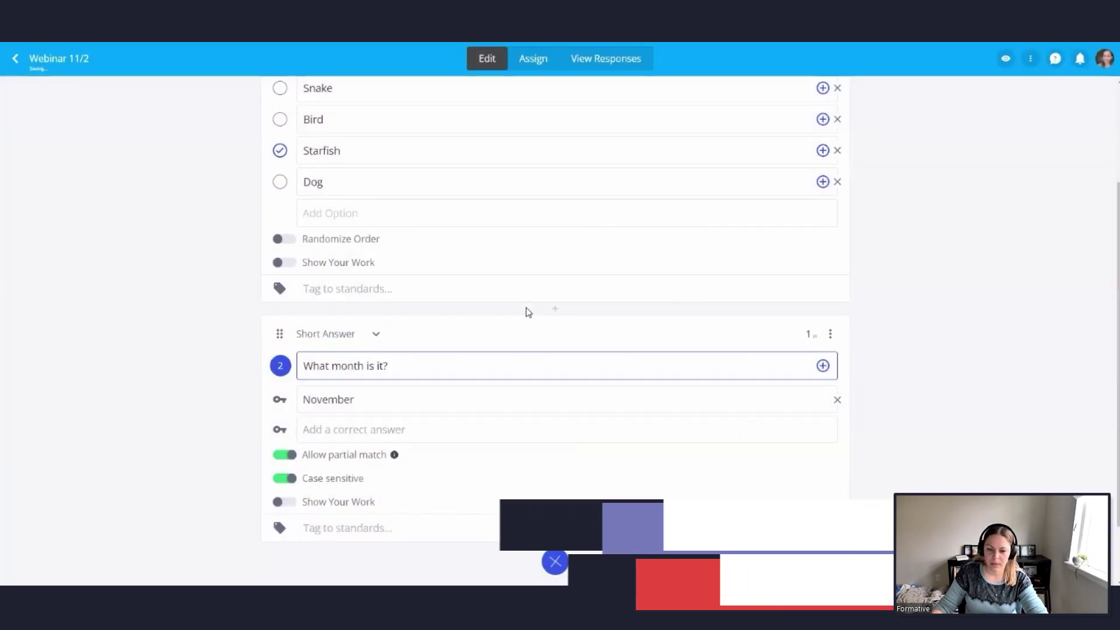
scroll(892, 379, "down", 2)
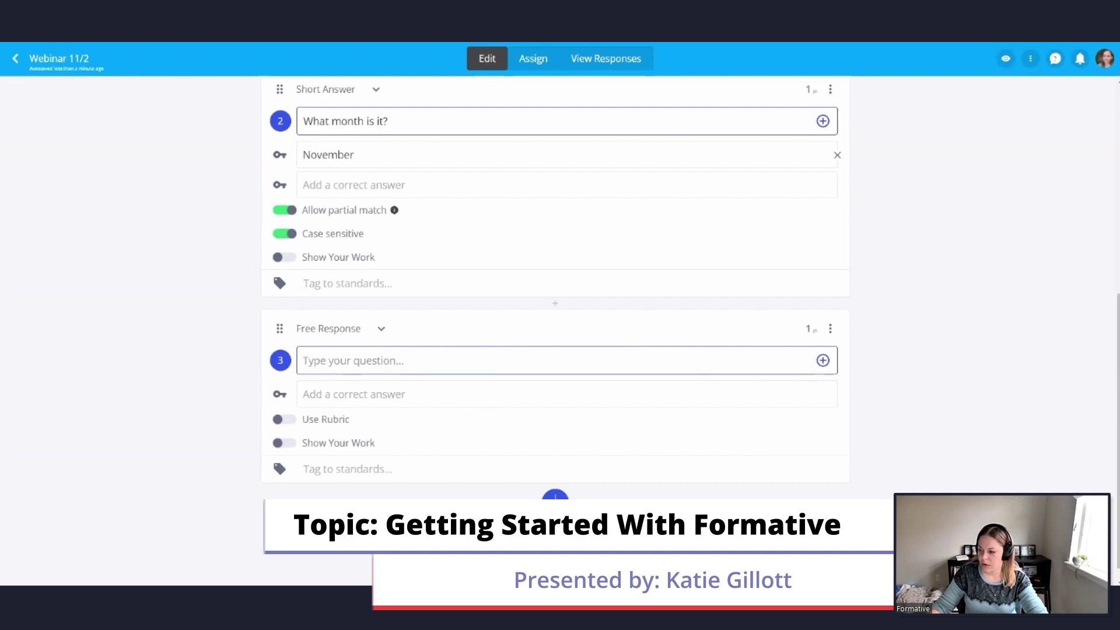
left_click(443, 359)
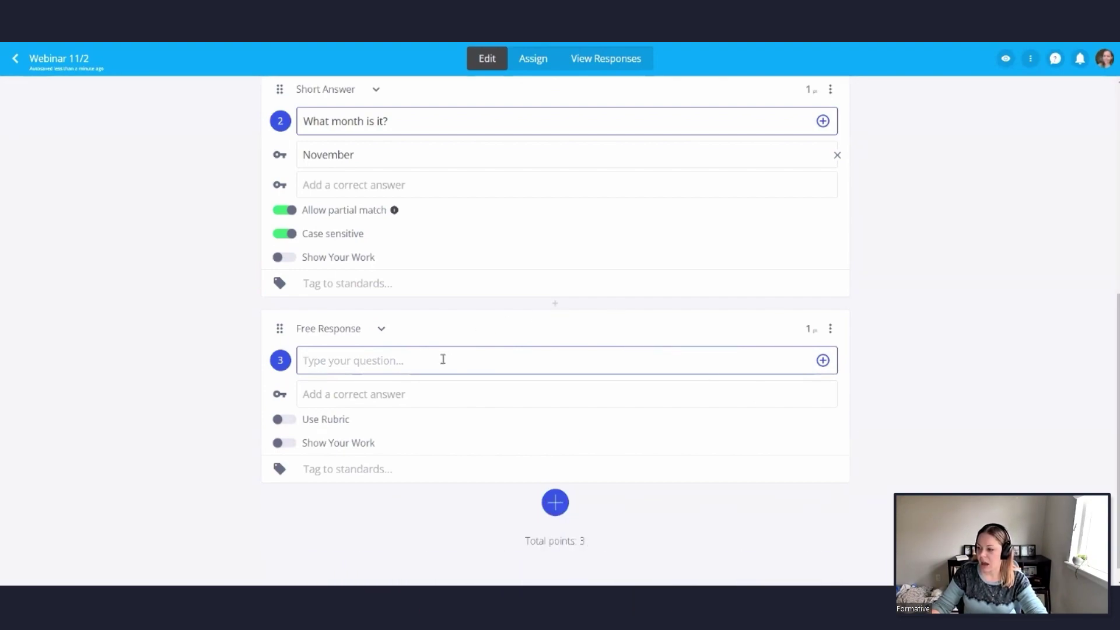
type("Solve for X")
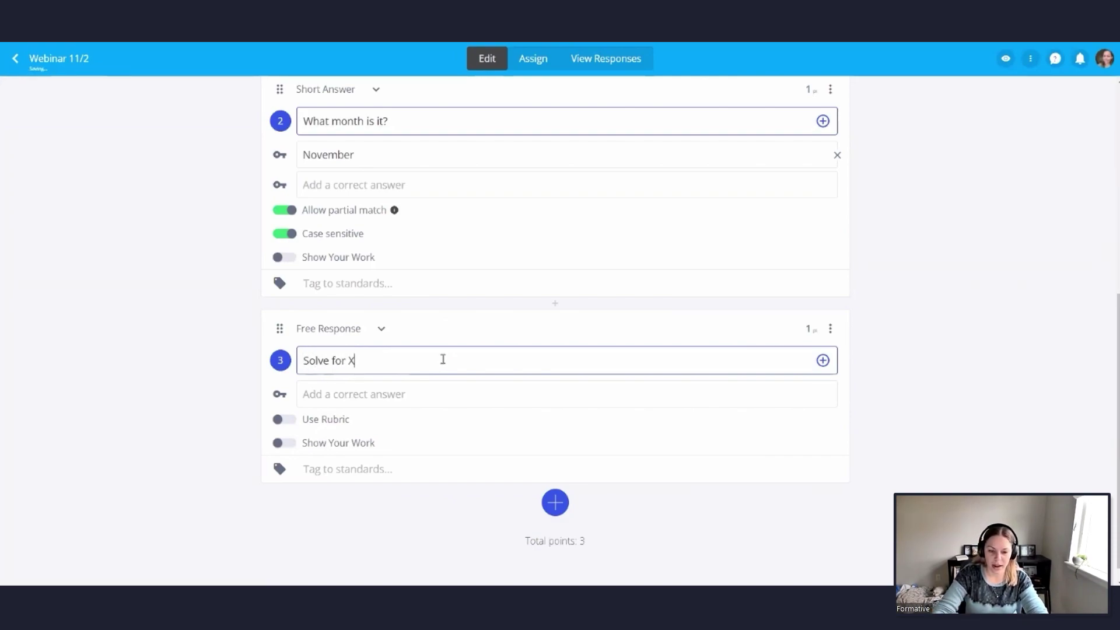
type(".")
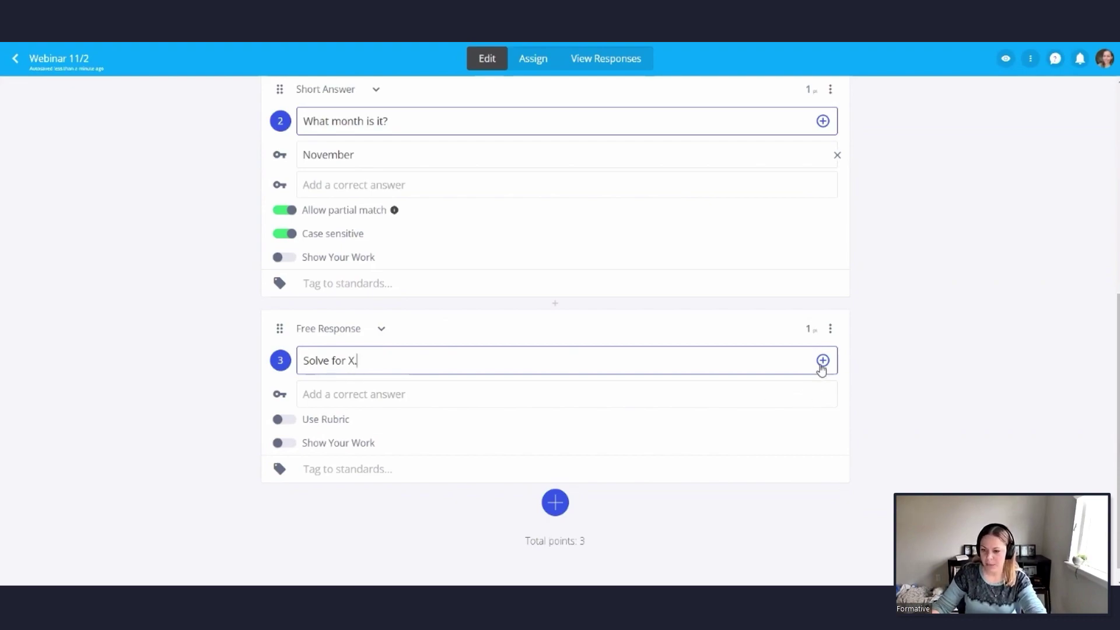
Insert a math equation into question 3 and delete its sample equation.
left_click(822, 361)
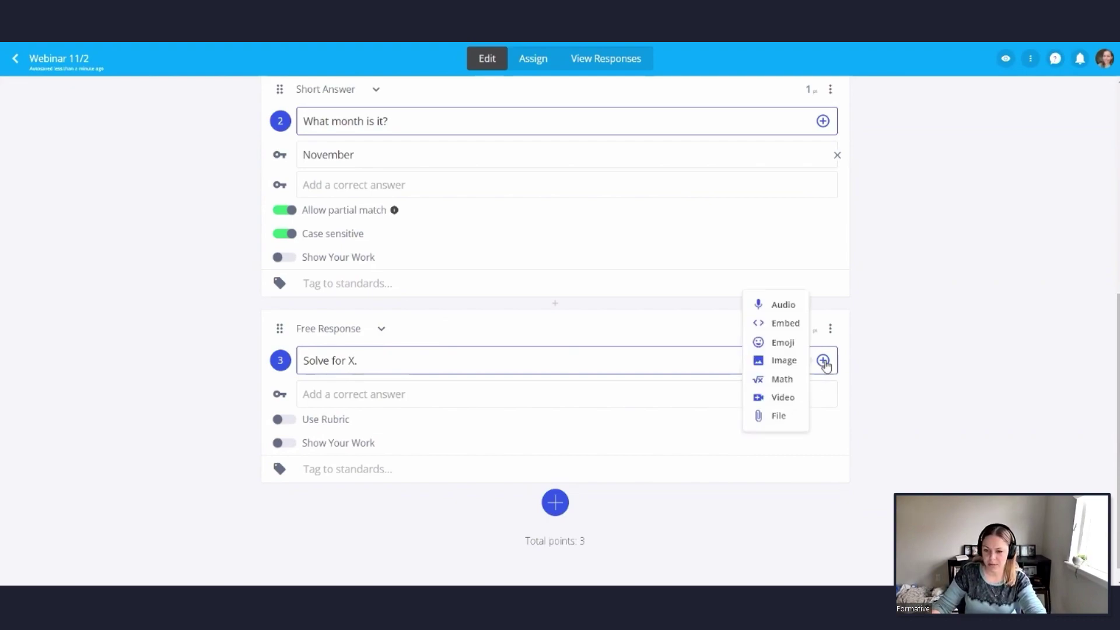
left_click(782, 380)
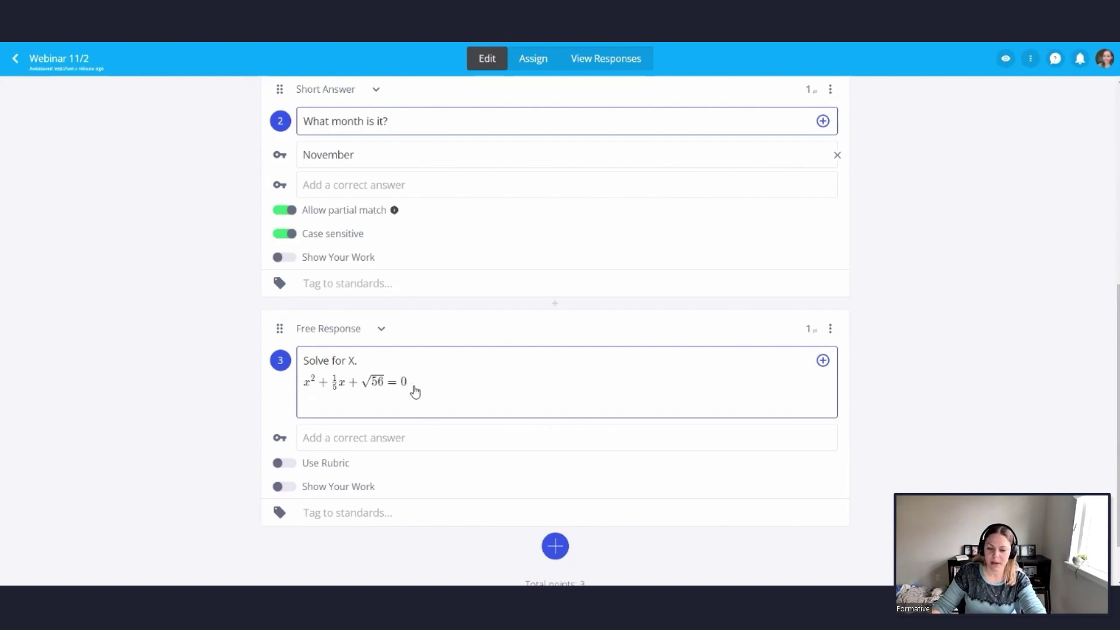
left_click(415, 395)
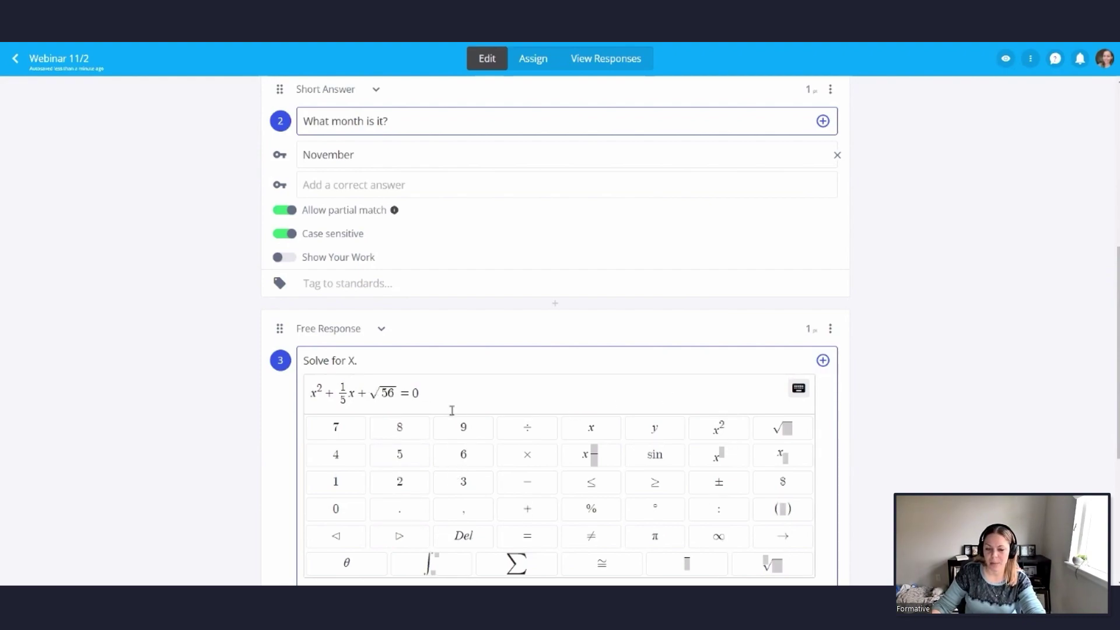
scroll(449, 407, "down", 1)
left_click_drag(431, 333, 304, 334)
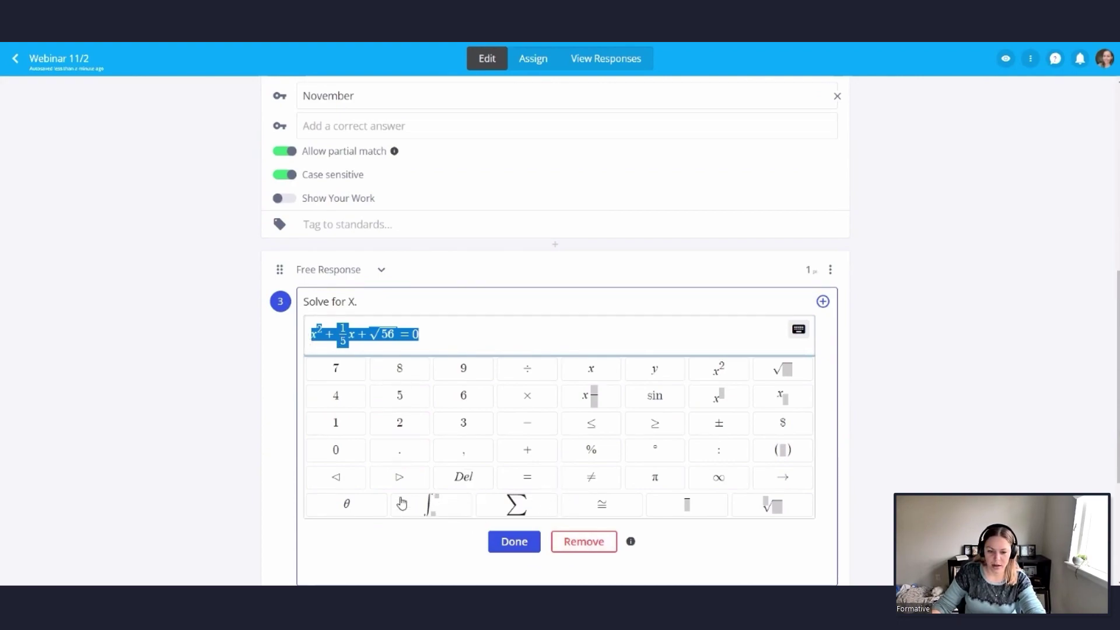
left_click(604, 375)
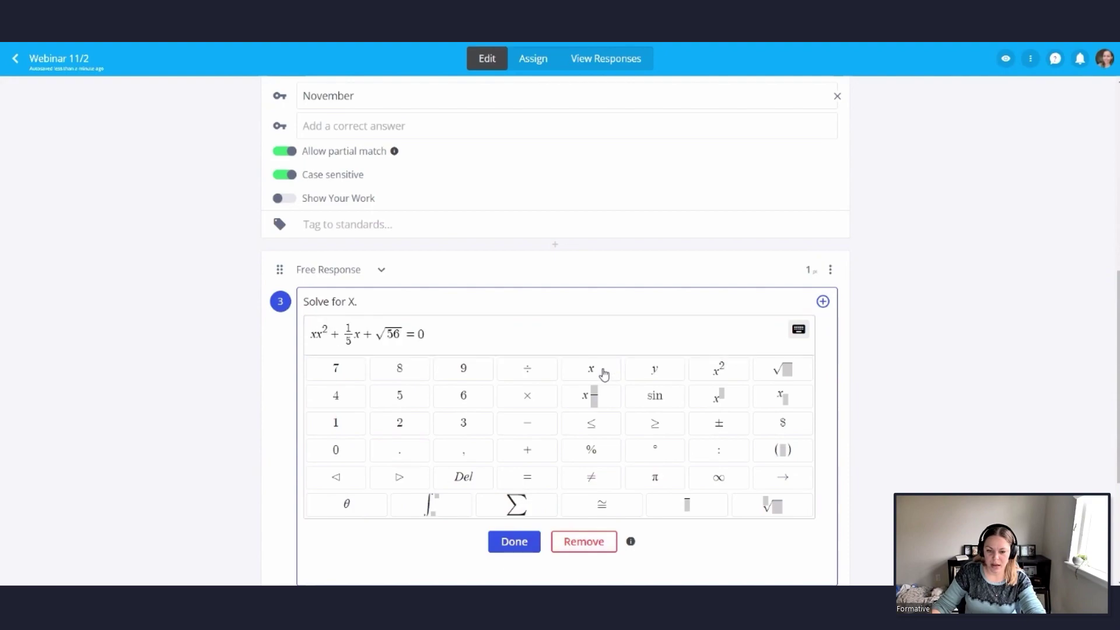
left_click_drag(429, 335, 302, 335)
key("BackSpace")
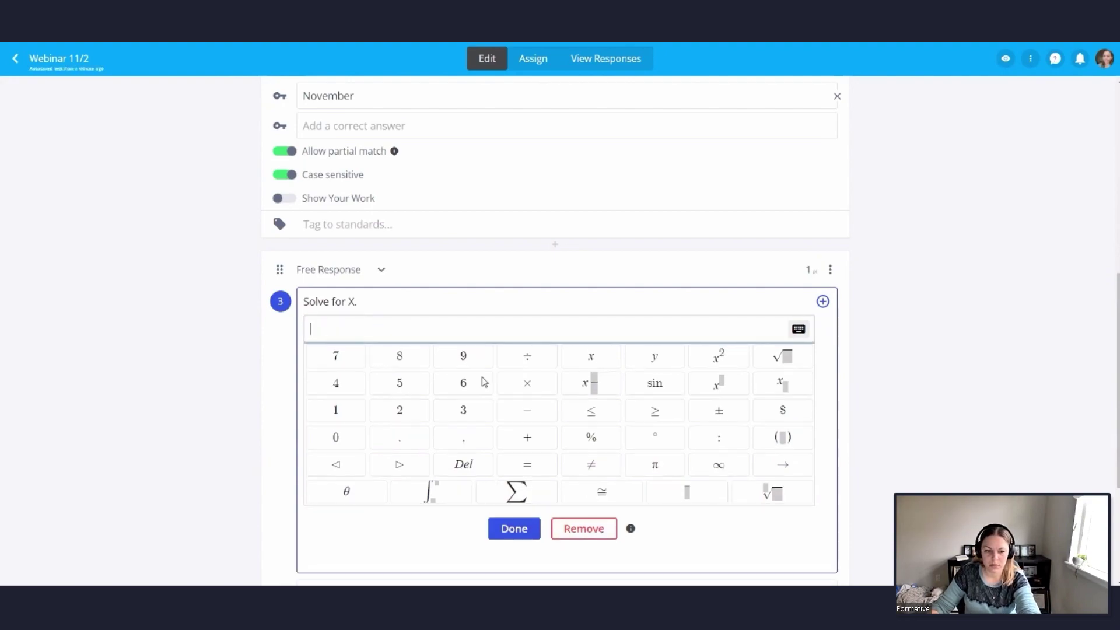
Enter the equation x + 13 = 24 on the keypad and finish editing.
left_click(587, 357)
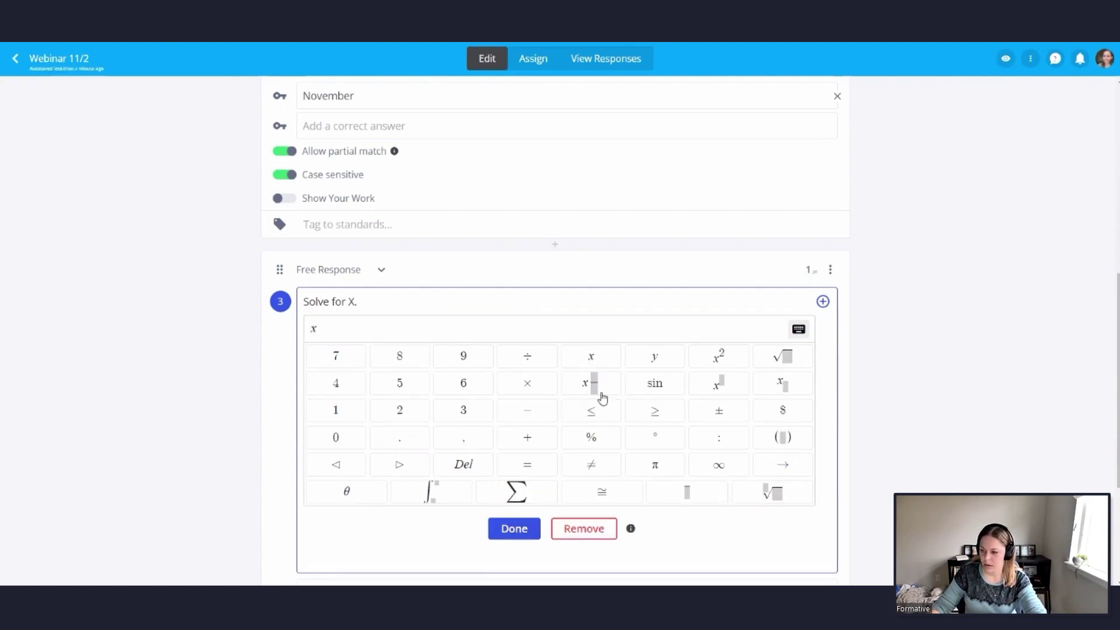
left_click(523, 441)
left_click(326, 411)
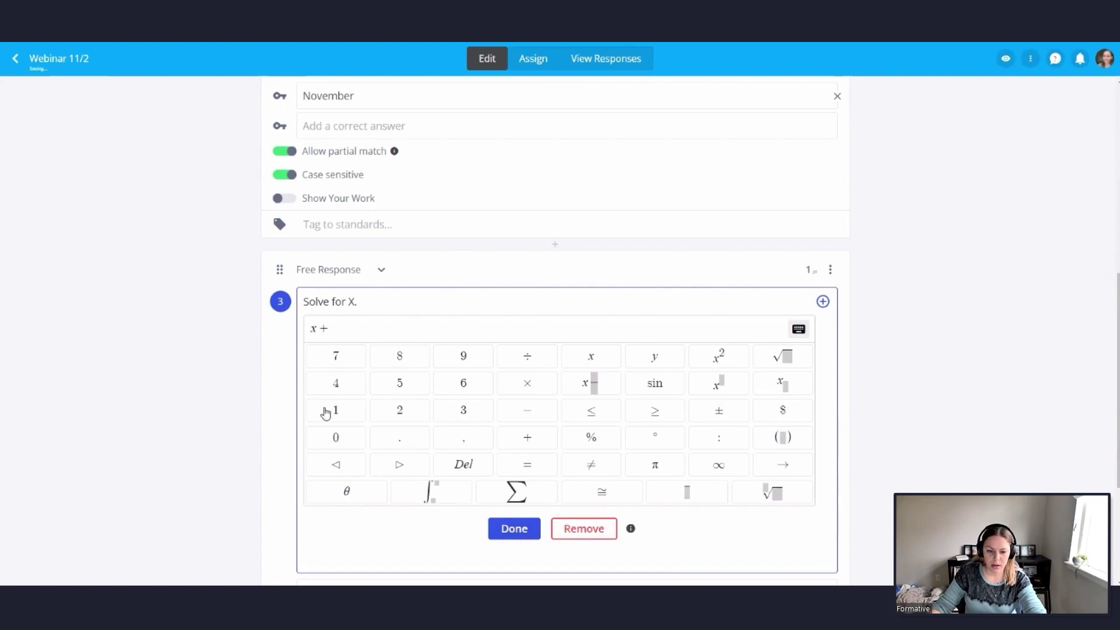
left_click(446, 406)
left_click(532, 467)
left_click(403, 415)
left_click(354, 394)
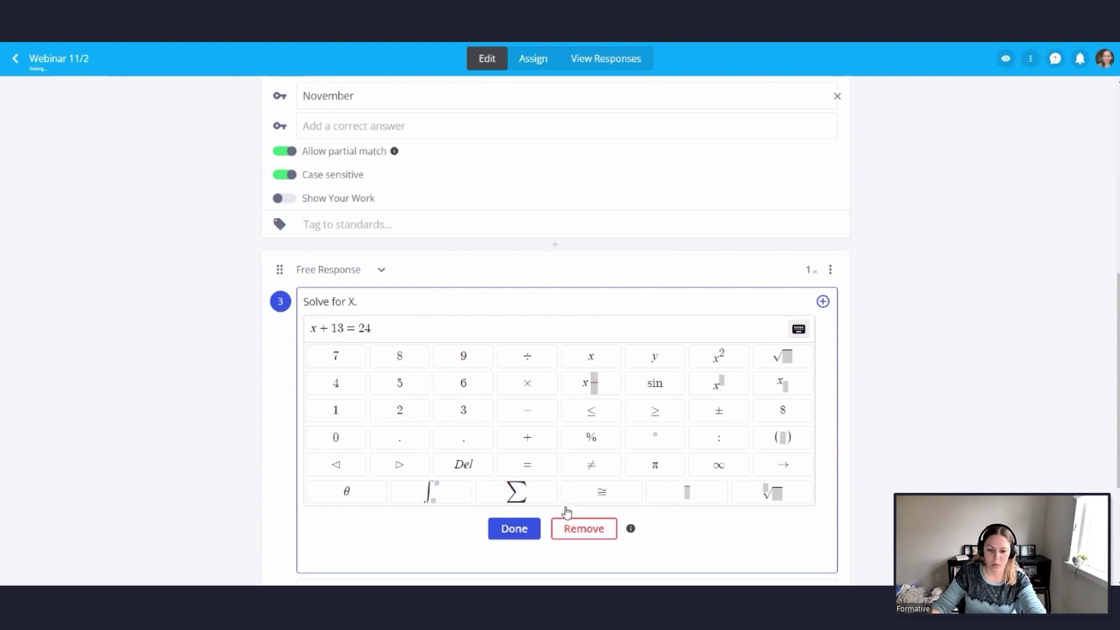
left_click(521, 530)
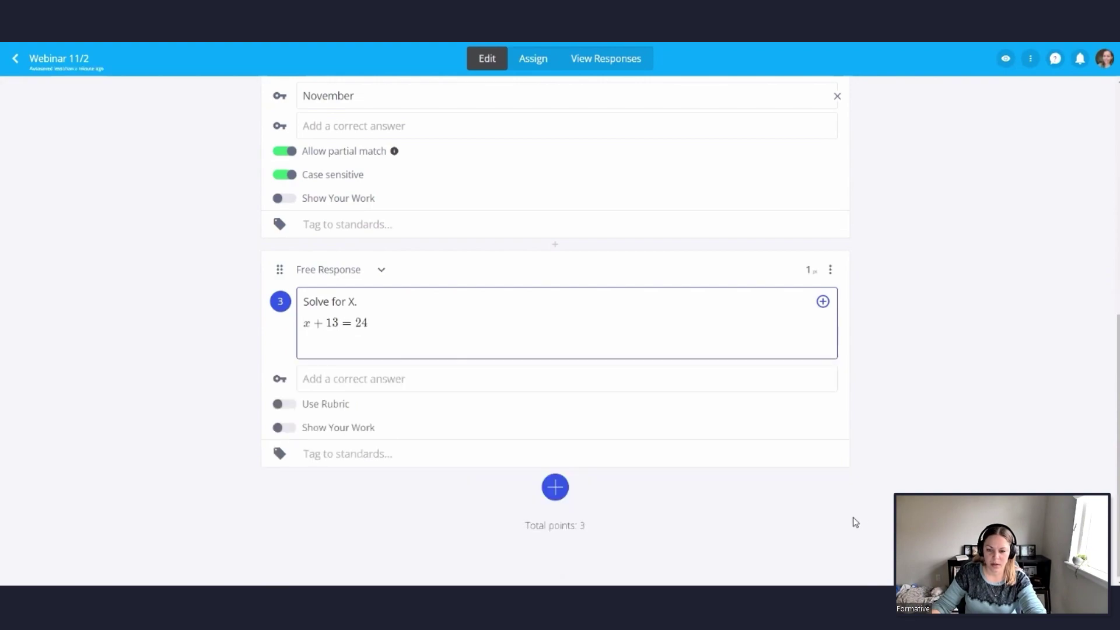
Give question 3 the correct answer X=11 and turn on Show Your Work.
left_click(360, 378)
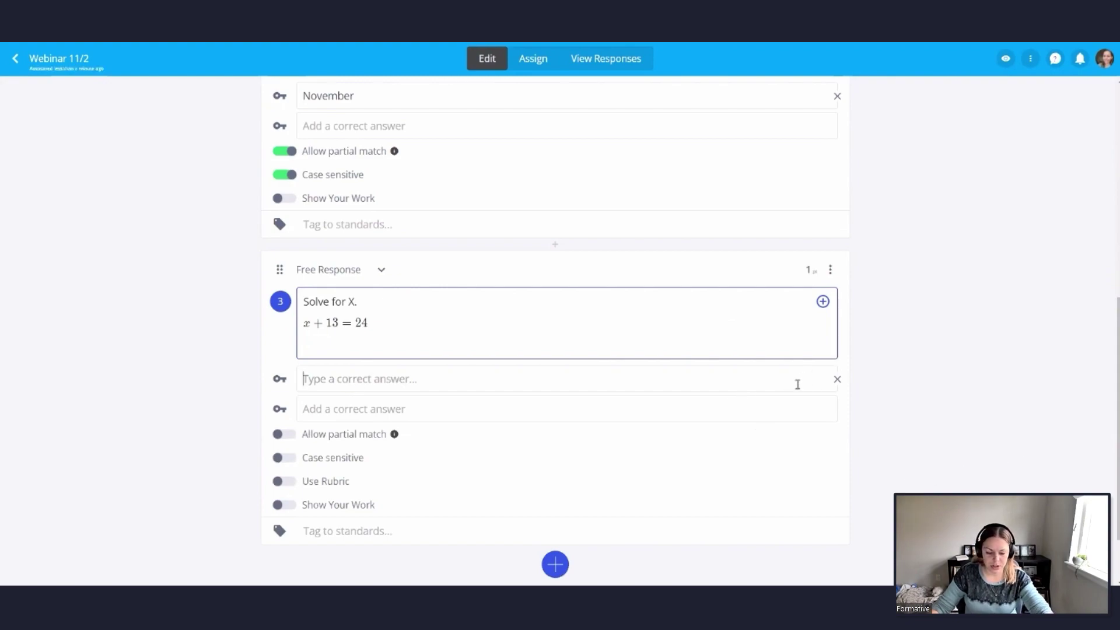
type("X")
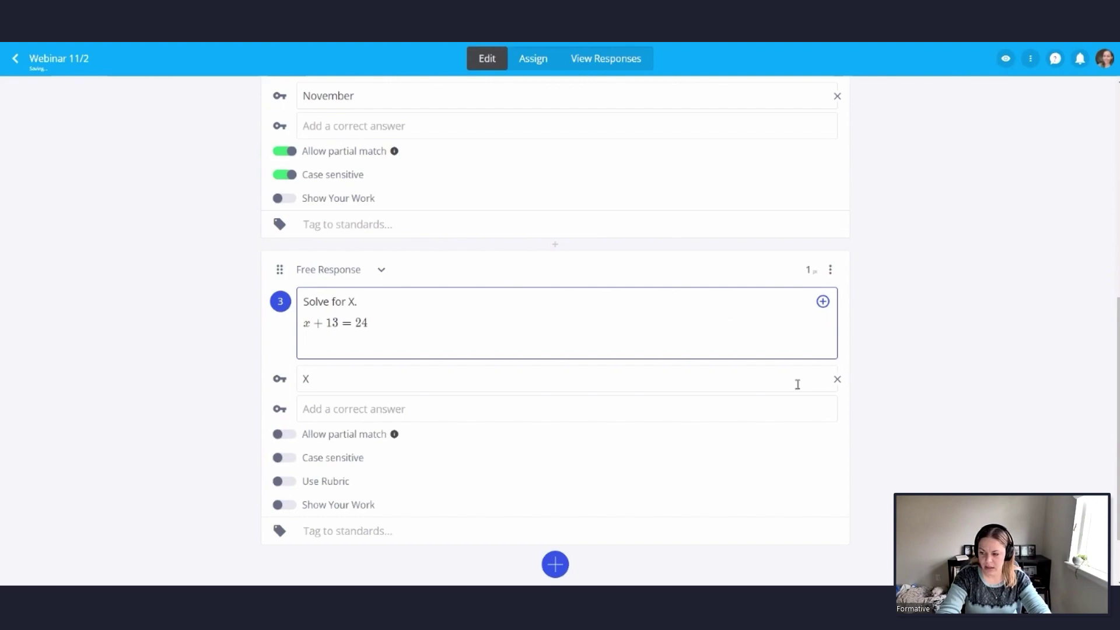
type("=11")
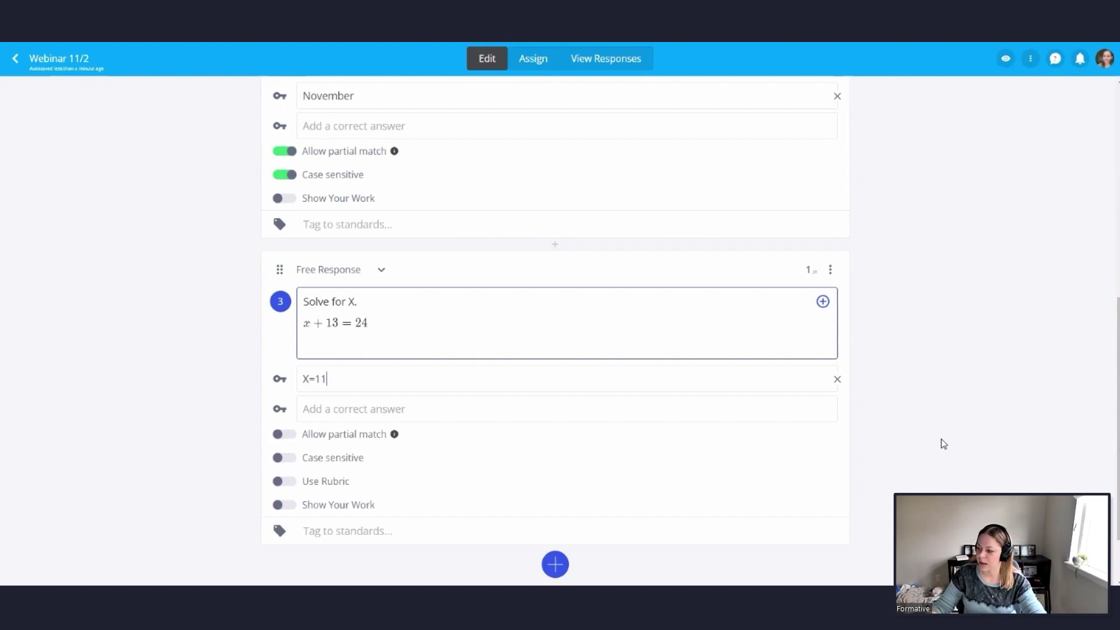
left_click(285, 504)
scroll(630, 450, "down", 3)
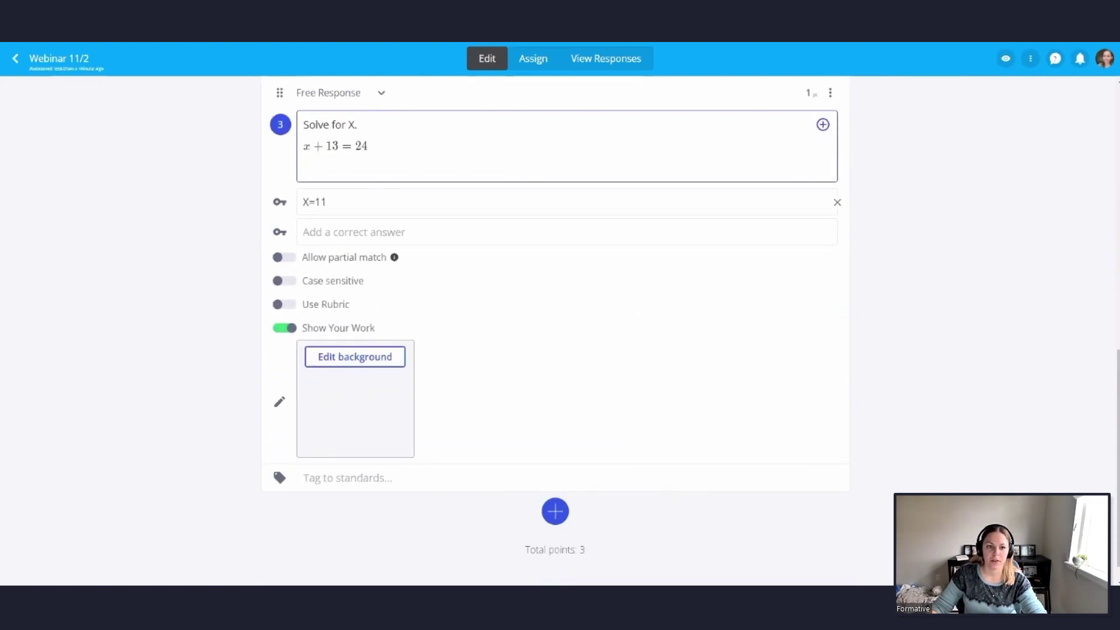
In the student preview, open question 3's work canvas and draw a freehand stroke.
key("ctrl+Tab")
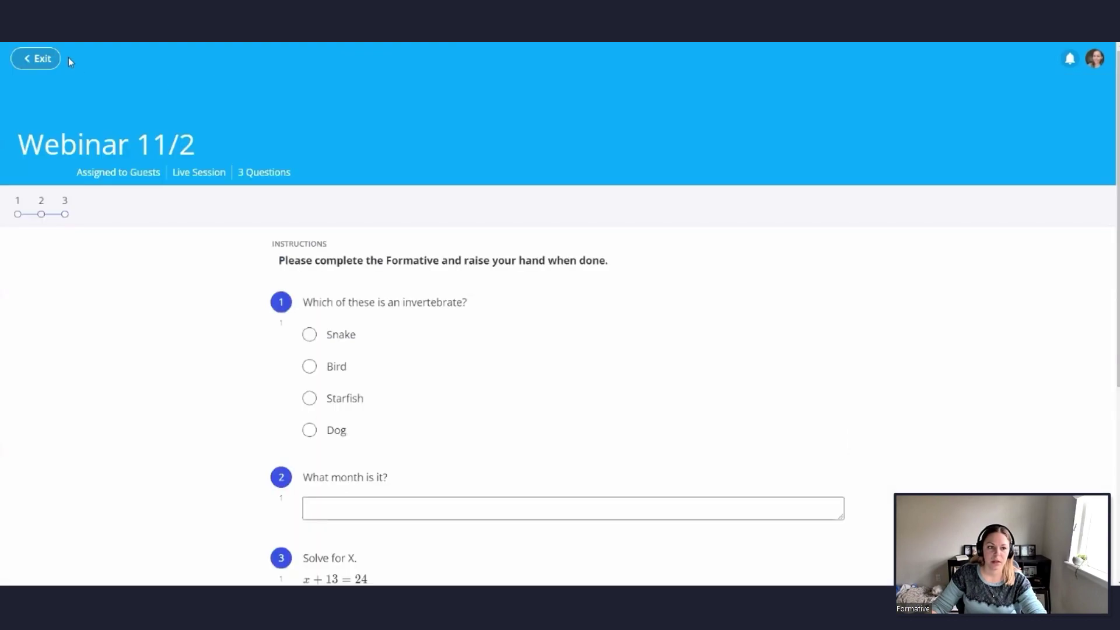
scroll(420, 362, "down", 5)
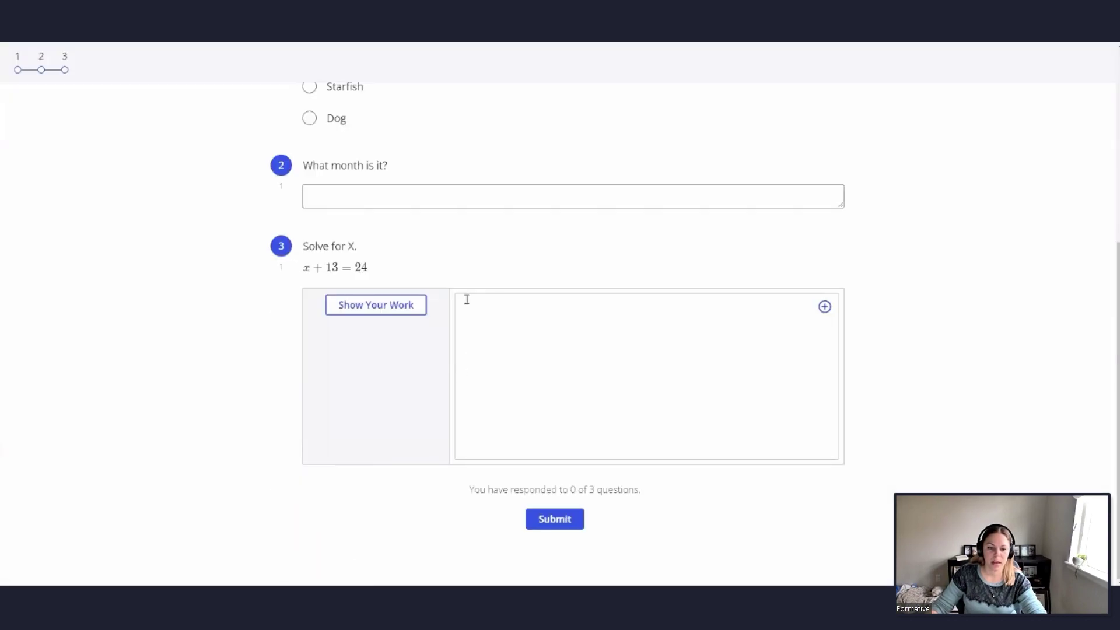
left_click(407, 315)
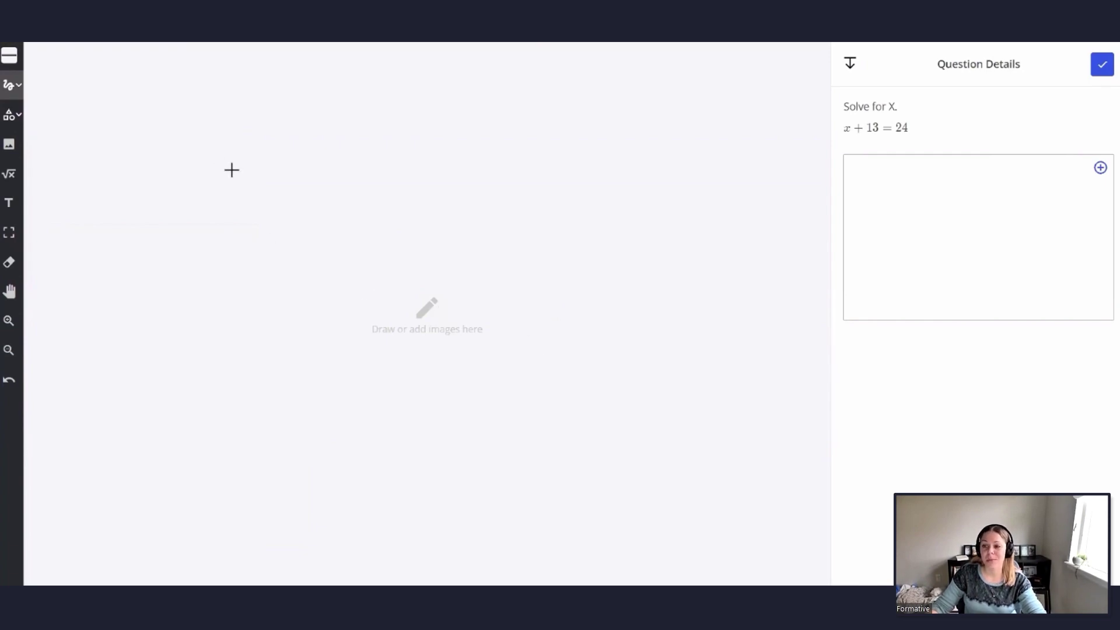
mouse_move(187, 108)
left_mouse_down()
mouse_move(232, 133)
mouse_move(212, 187)
mouse_move(324, 143)
mouse_move(324, 173)
left_mouse_up()
Place the math value −36 on the canvas and save the work.
left_click(14, 185)
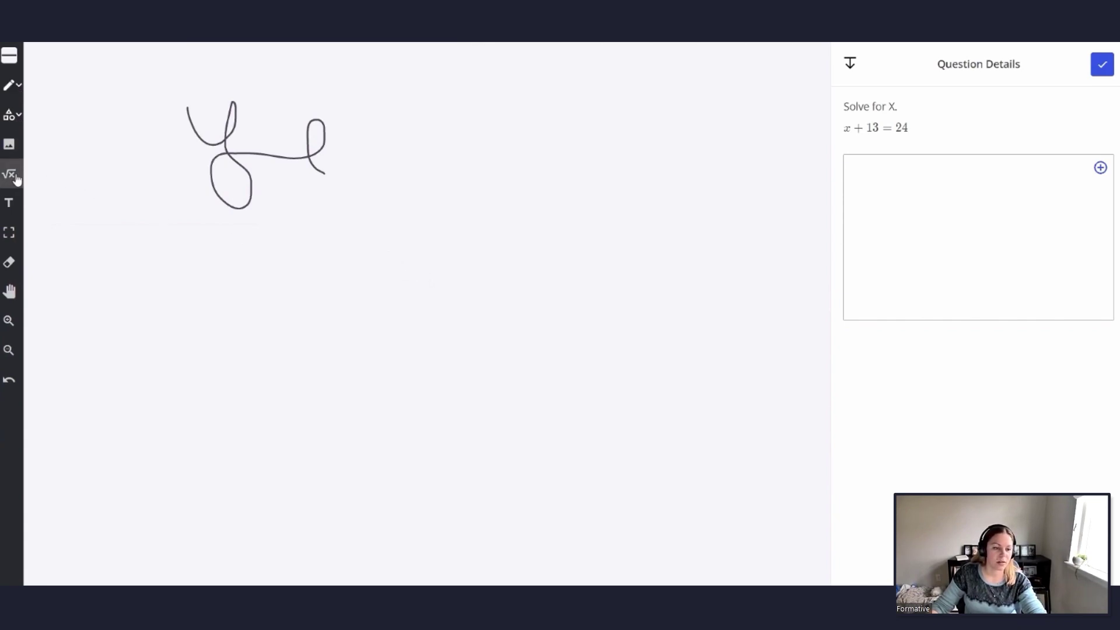
left_click(211, 276)
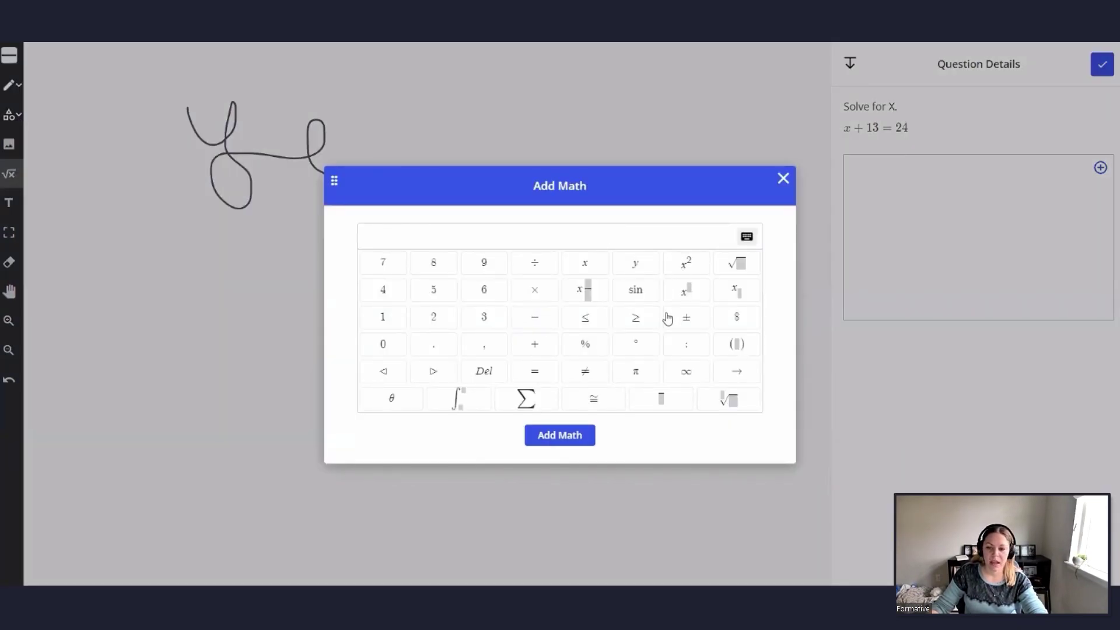
left_click(534, 317)
left_click(483, 317)
left_click(483, 290)
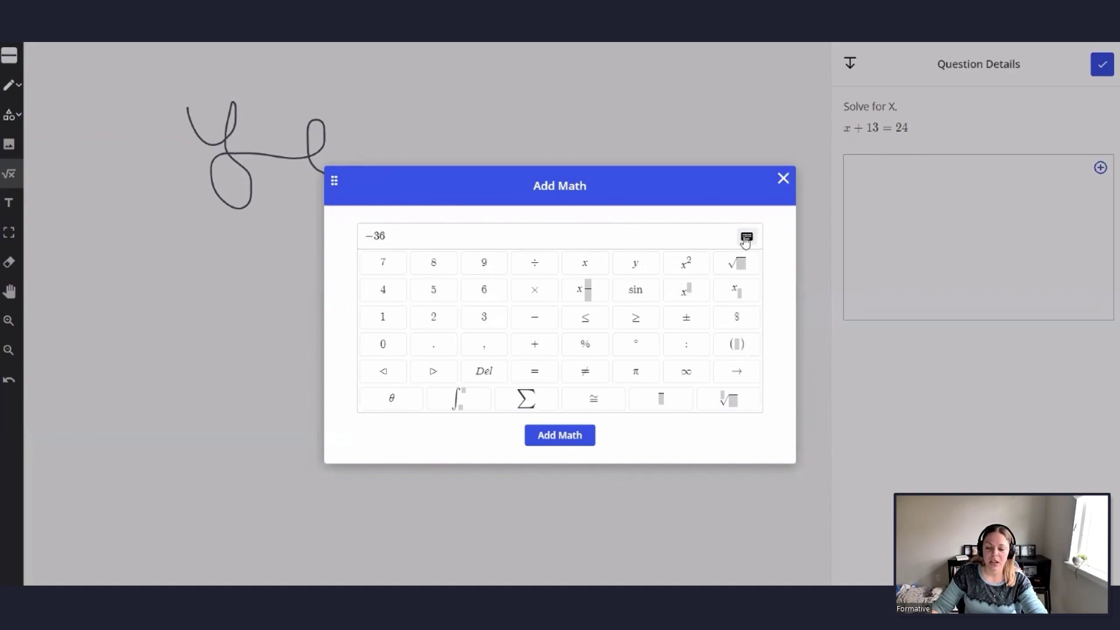
left_click(555, 437)
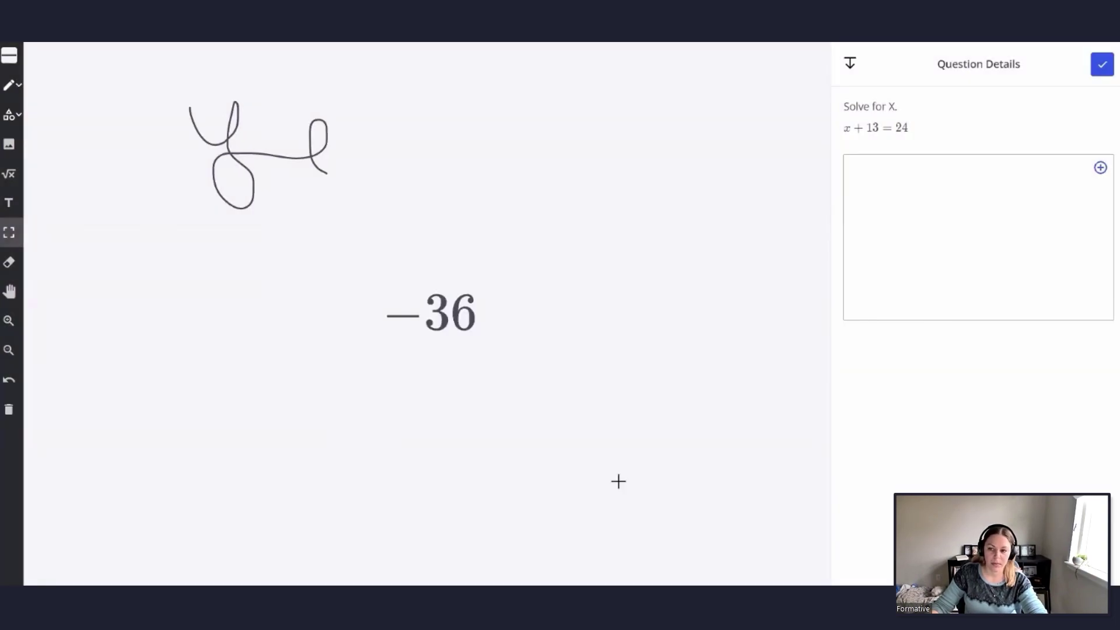
left_click(970, 190)
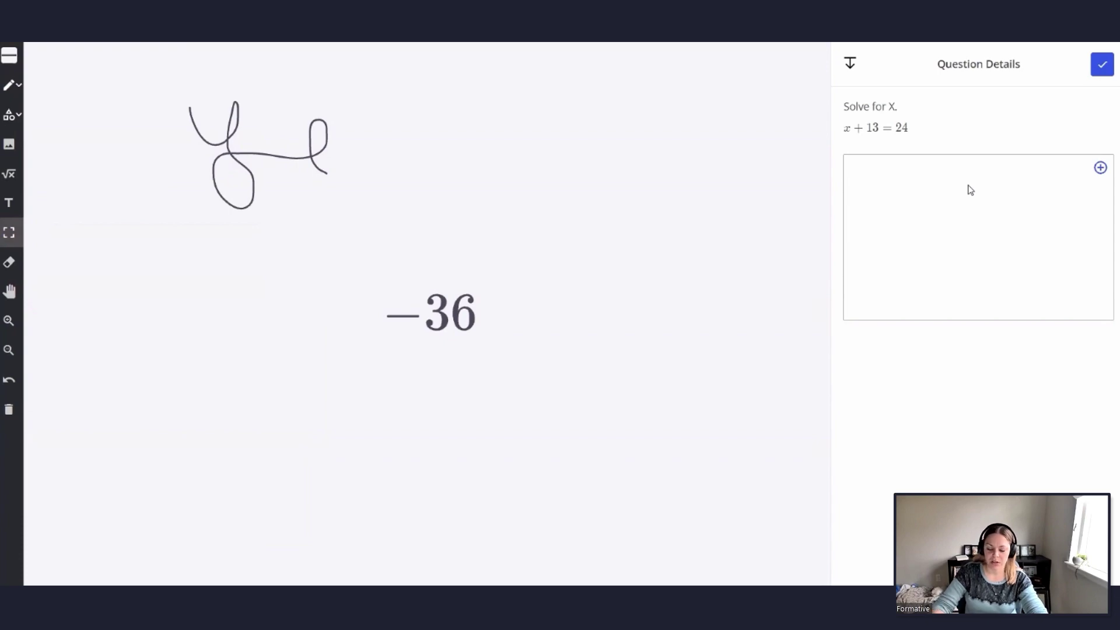
left_click(1101, 65)
Close the student preview and scroll back to the top of the Webinar 11/2 editor.
key("ctrl+w")
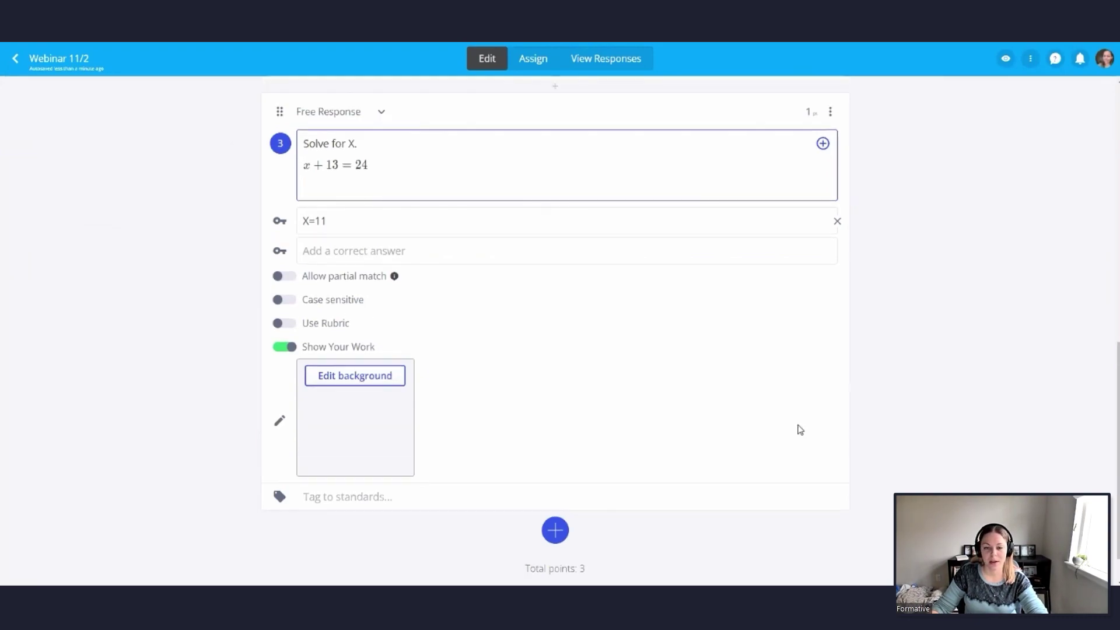
scroll(804, 435, "up", 10)
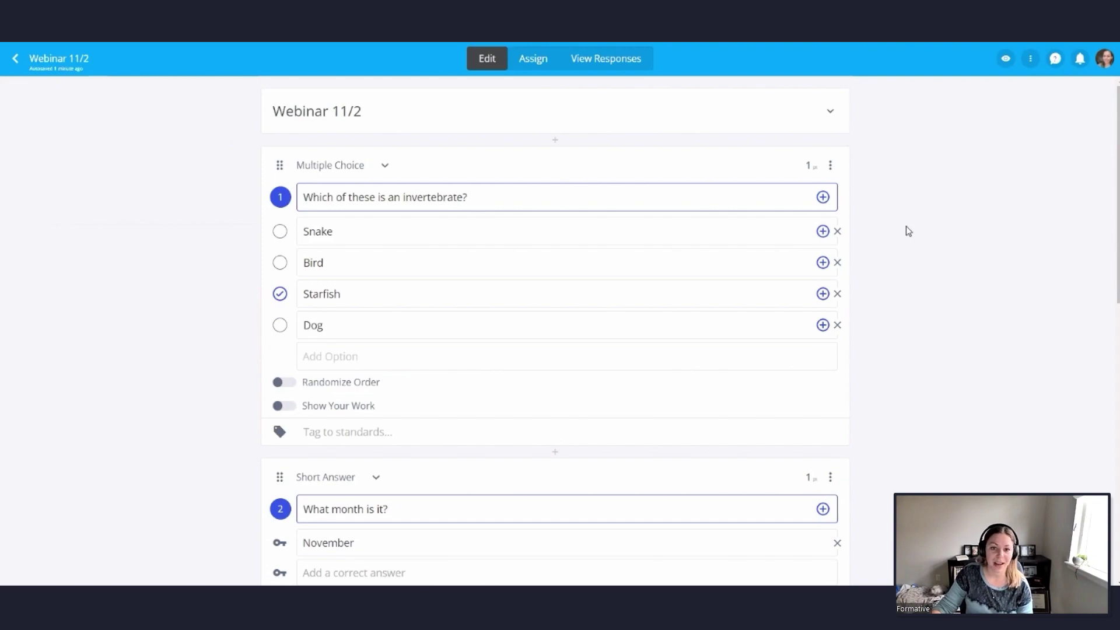
Assign Webinar 11/2 to the Formative demo class and reveal the optional settings.
left_click(528, 67)
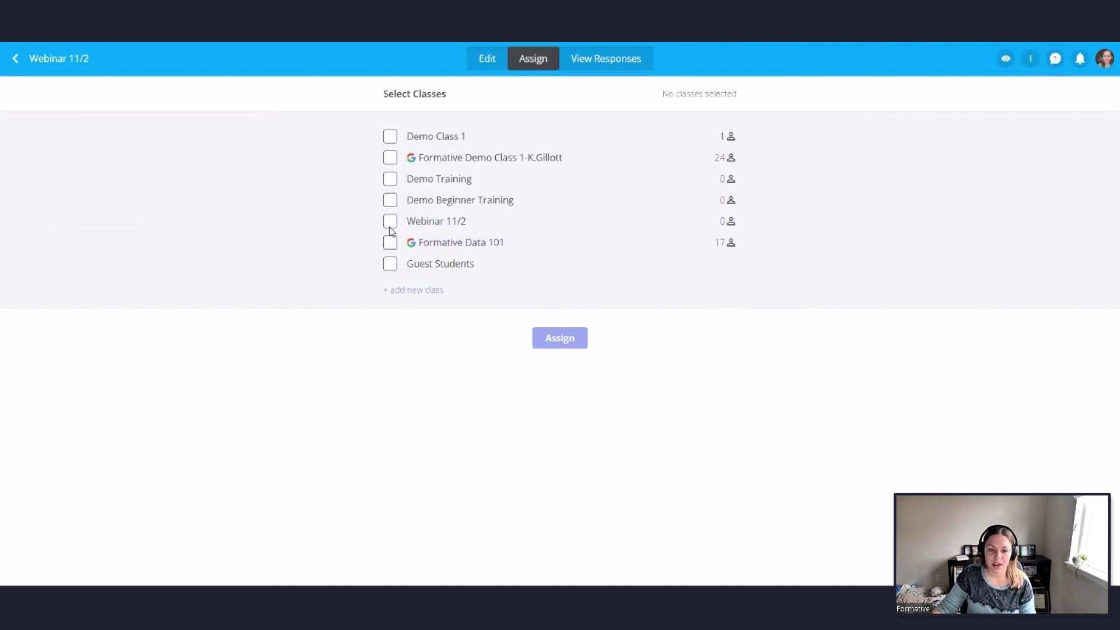
left_click(389, 159)
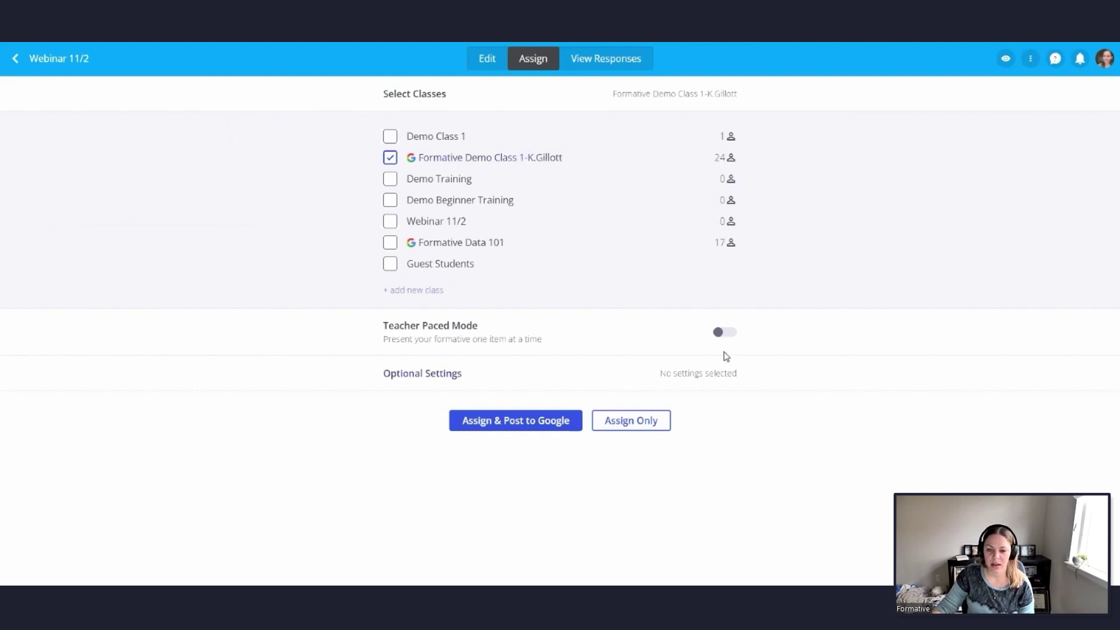
left_click(558, 379)
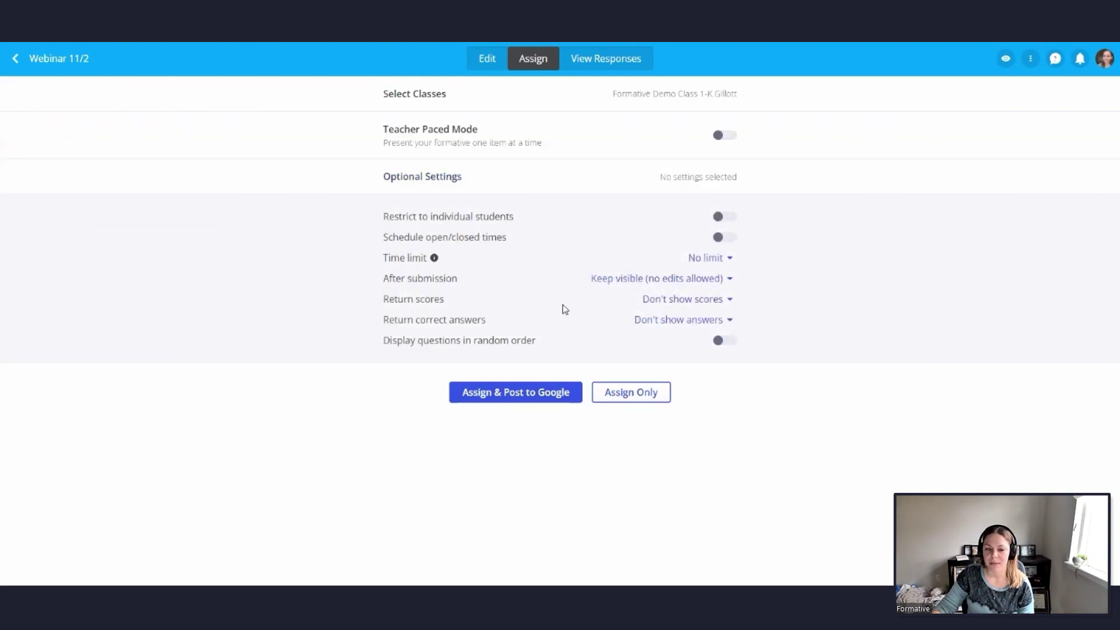
Restrict to Students 10, 11 and 14, then clear them and turn restriction off.
left_click(732, 219)
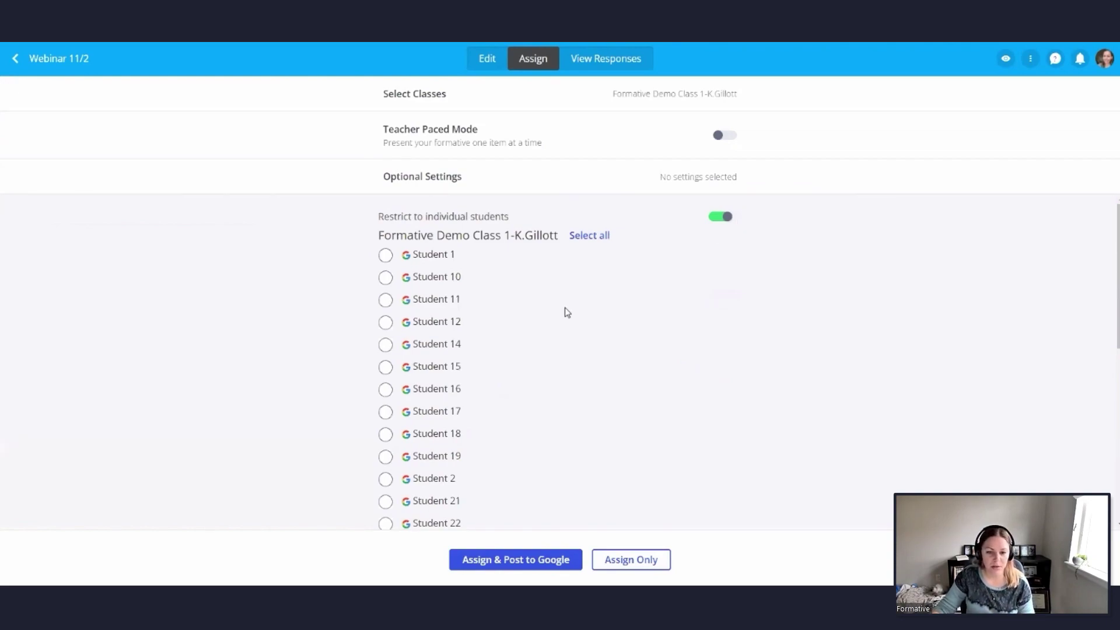
left_click(385, 278)
left_click(385, 300)
left_click(385, 345)
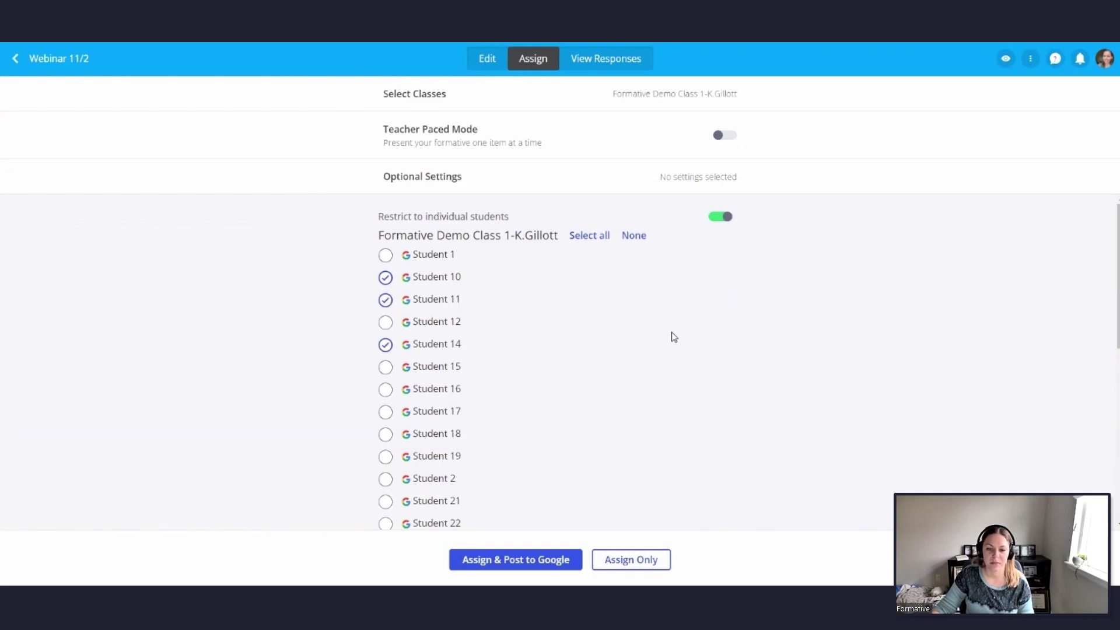
left_click(632, 236)
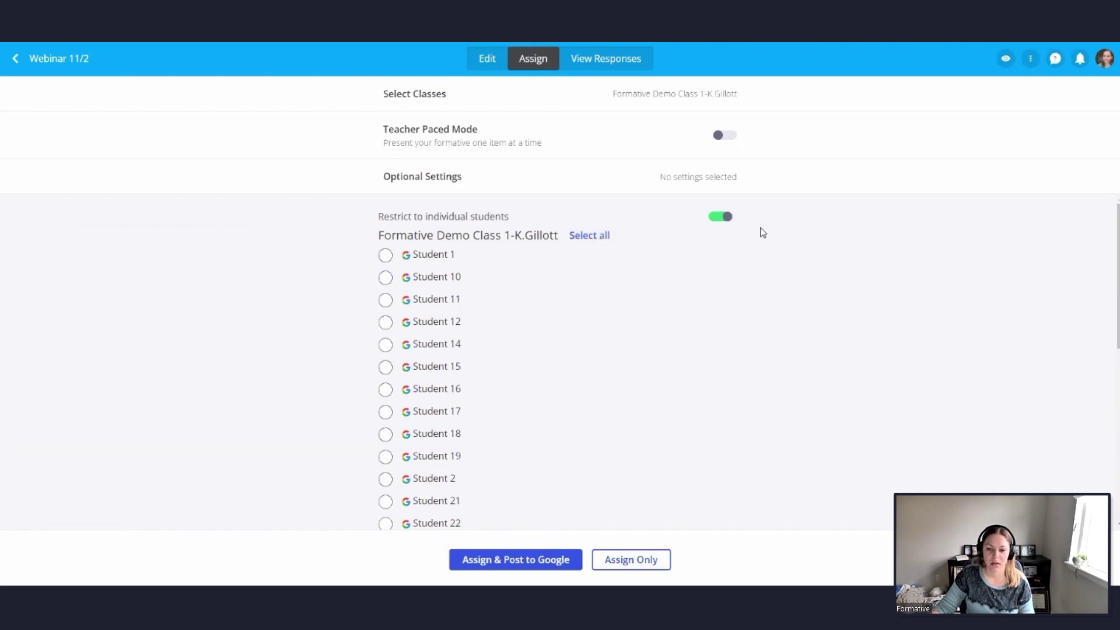
left_click(726, 222)
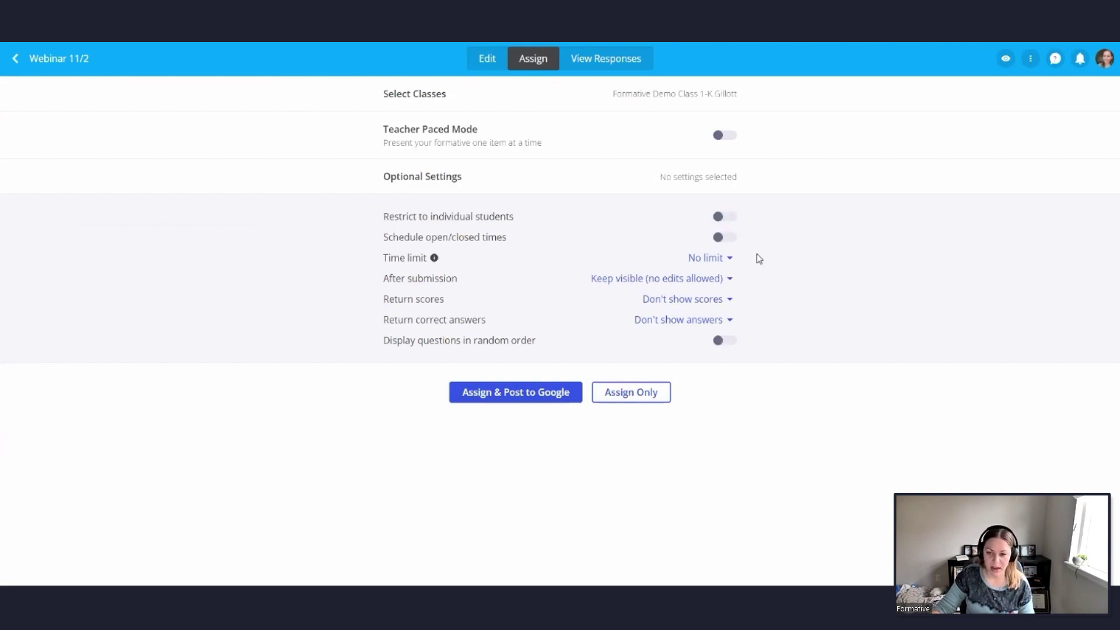
Try scheduled open/close times with both date pickers, switch scheduling off, then show time limit options.
left_click(726, 238)
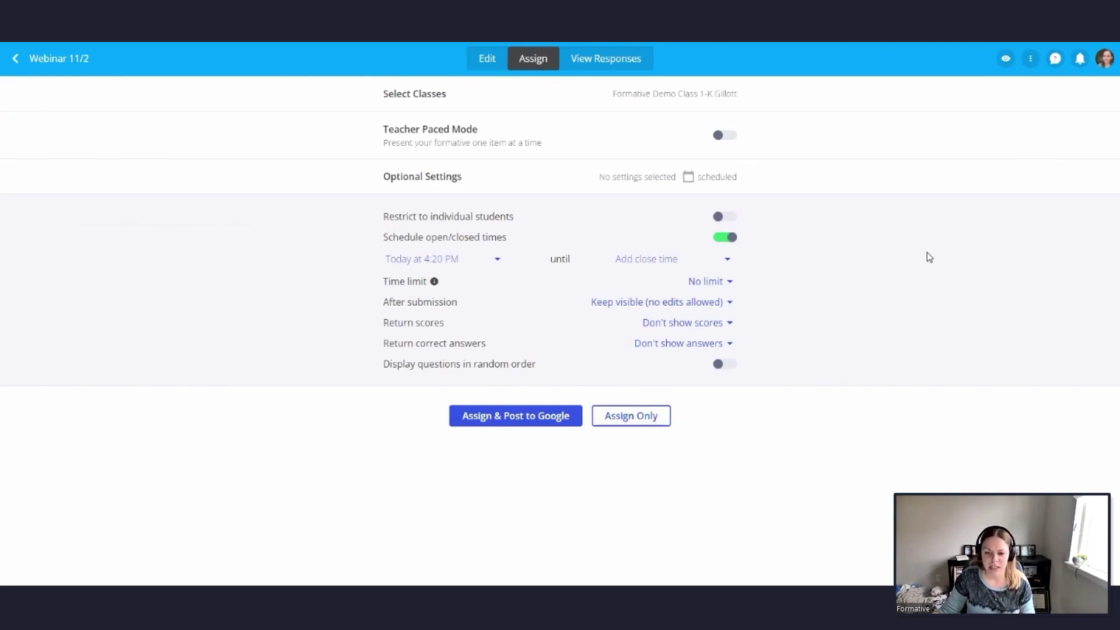
left_click(441, 270)
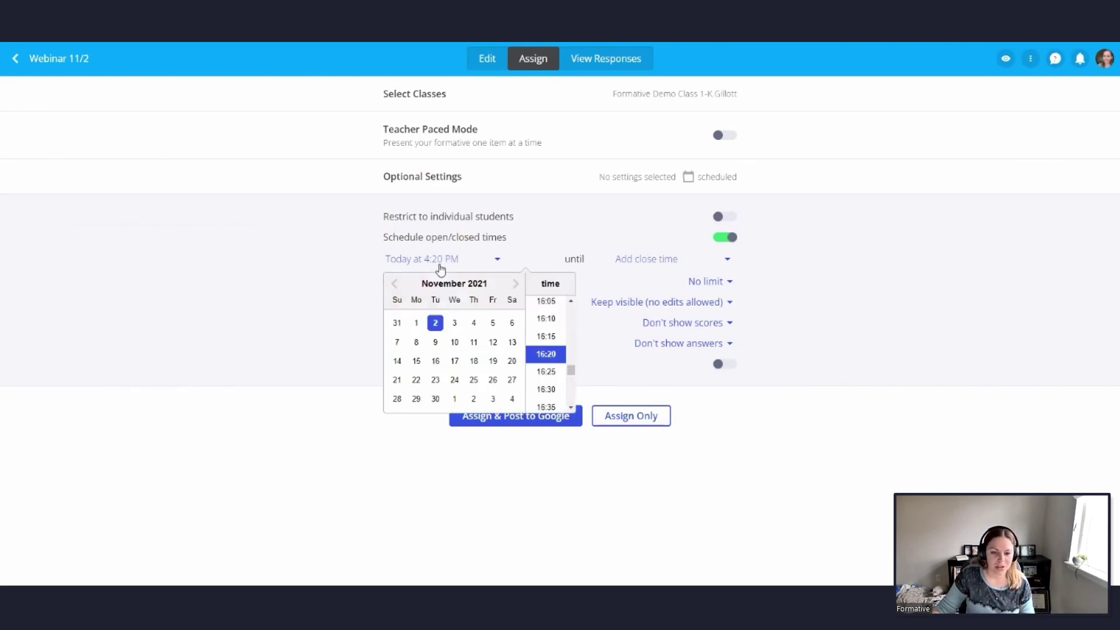
left_click(654, 265)
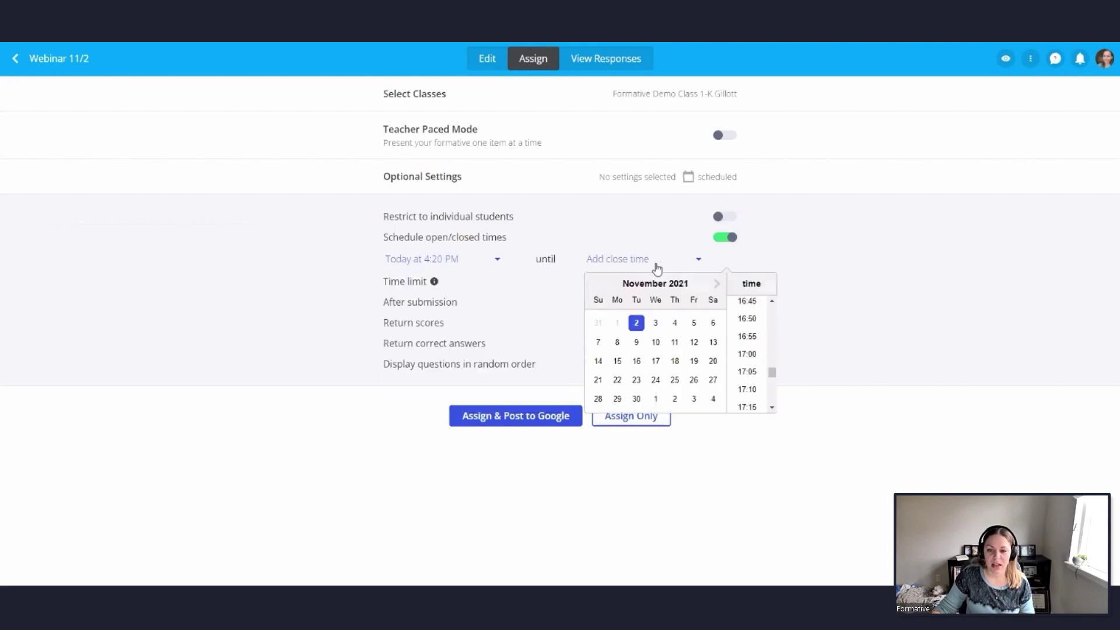
left_click(809, 255)
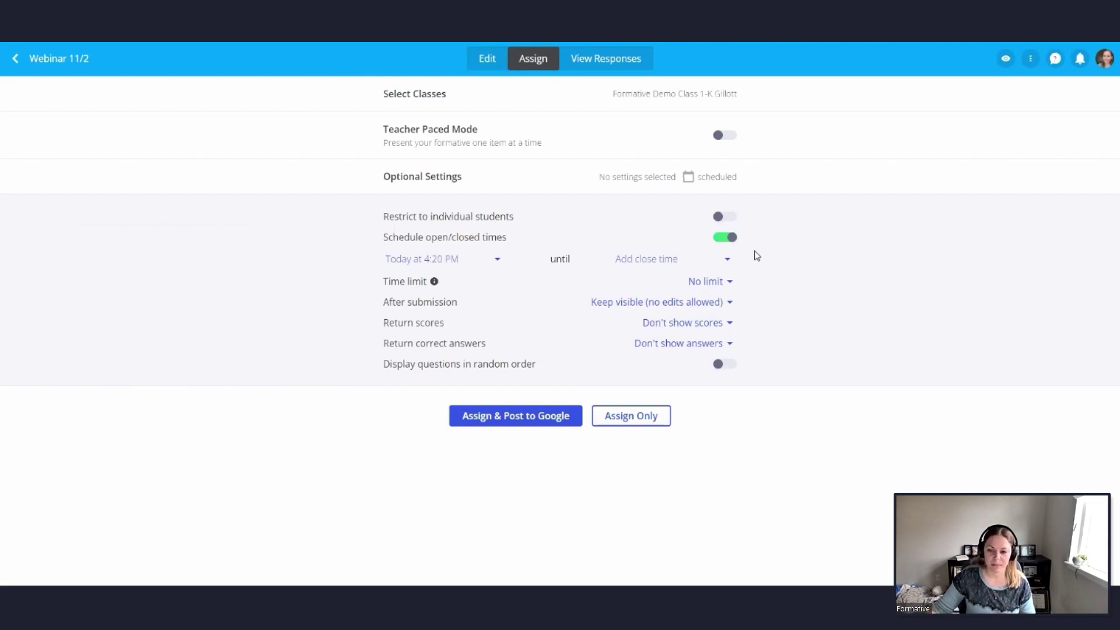
left_click(726, 237)
left_click(725, 263)
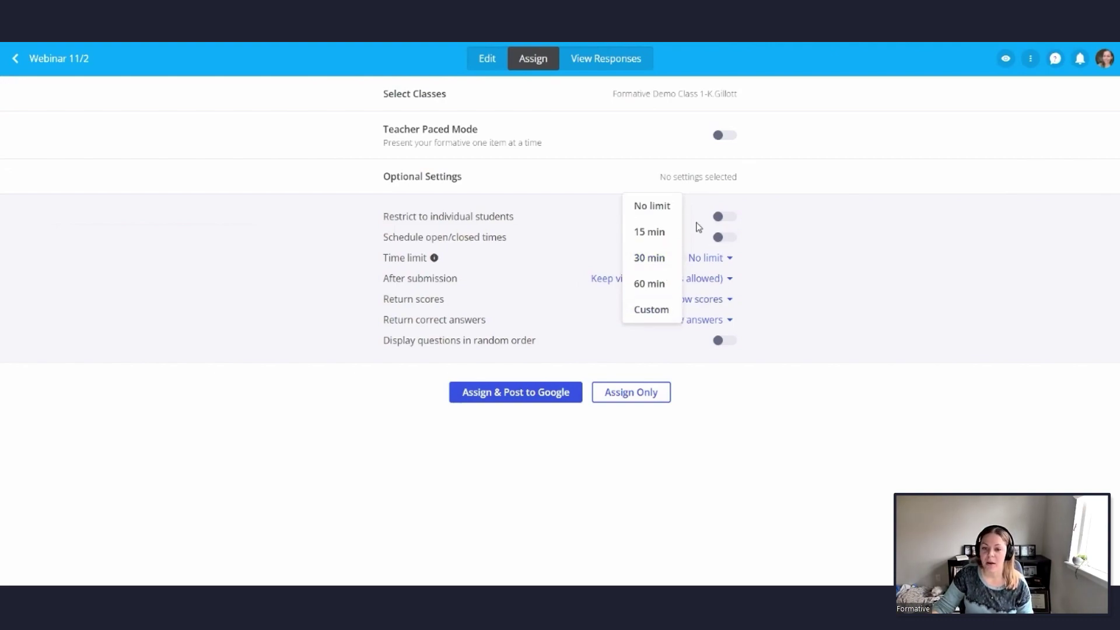
Check the Time limit, After submission and Return scores options, keeping Keep visible and Don't show scores.
left_click(827, 235)
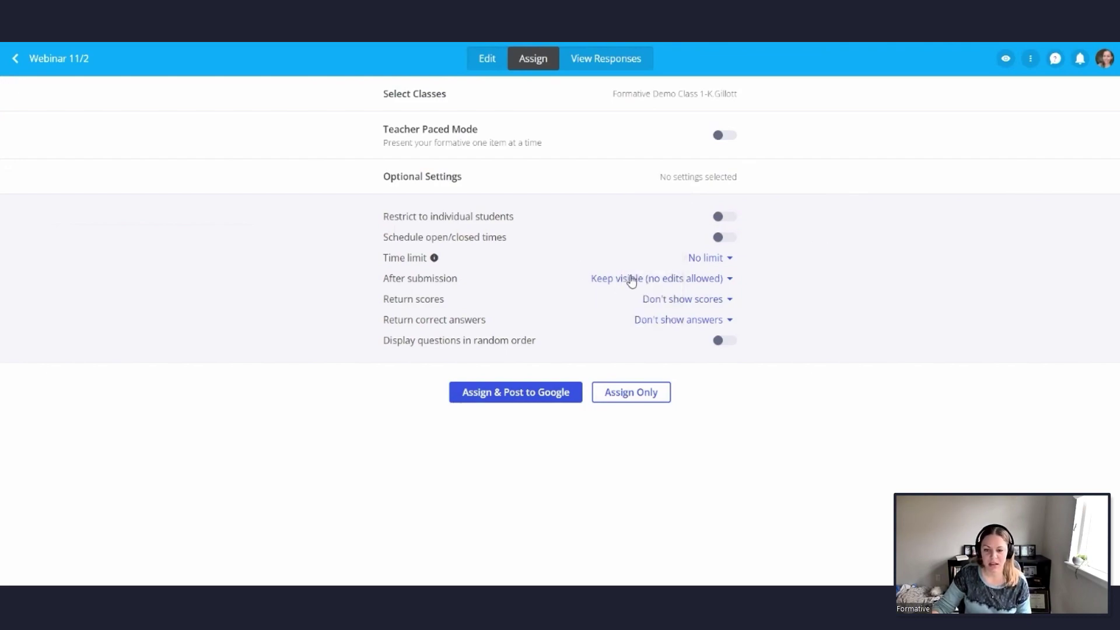
left_click(729, 279)
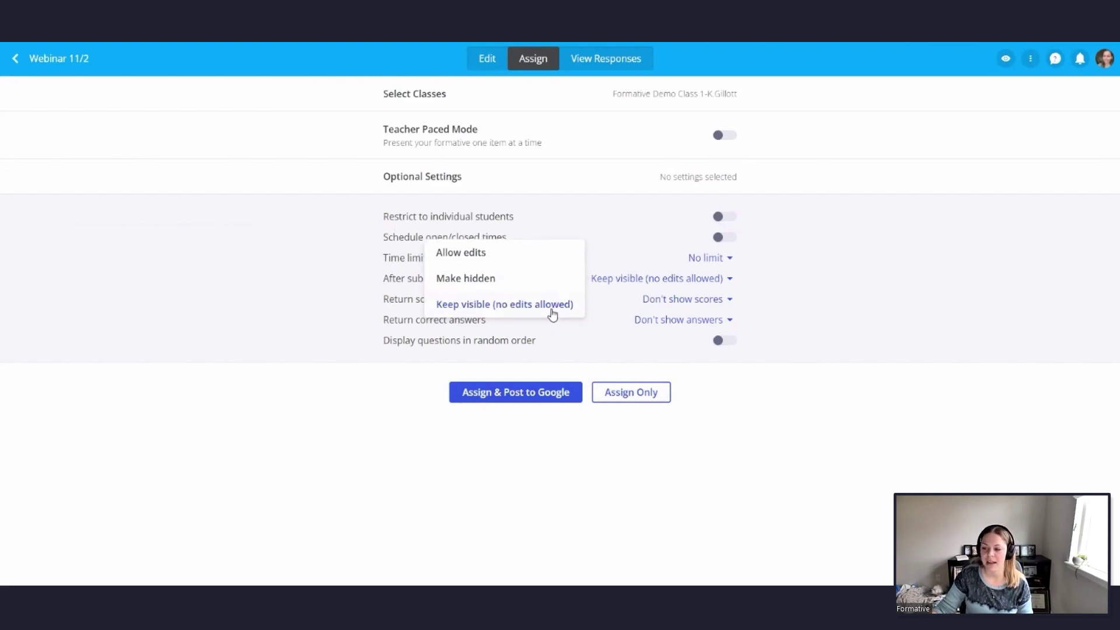
left_click(778, 268)
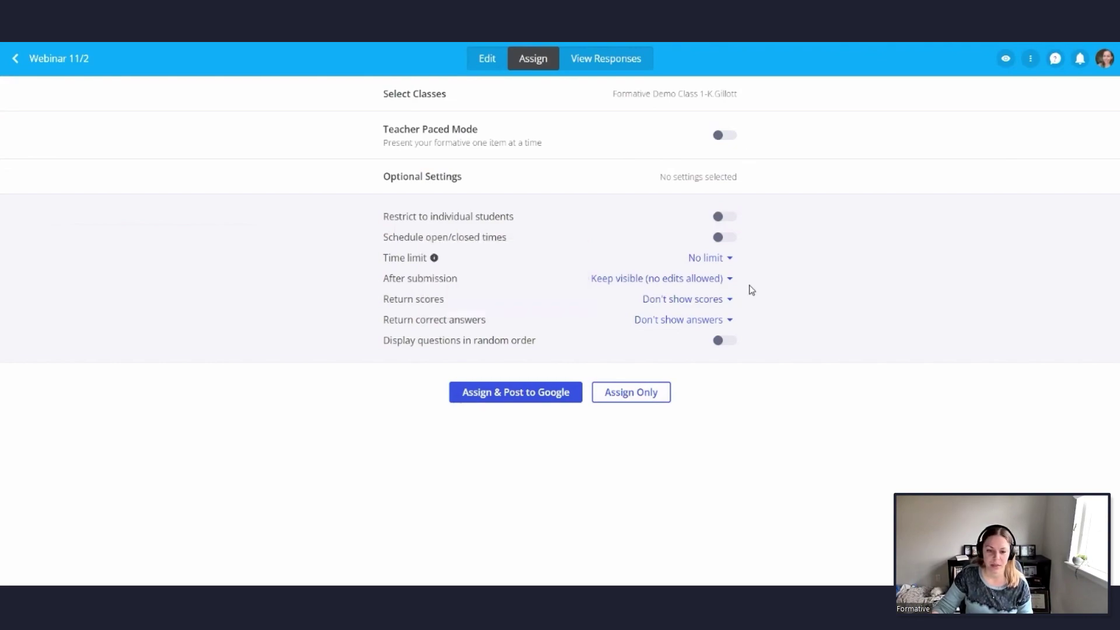
left_click(712, 301)
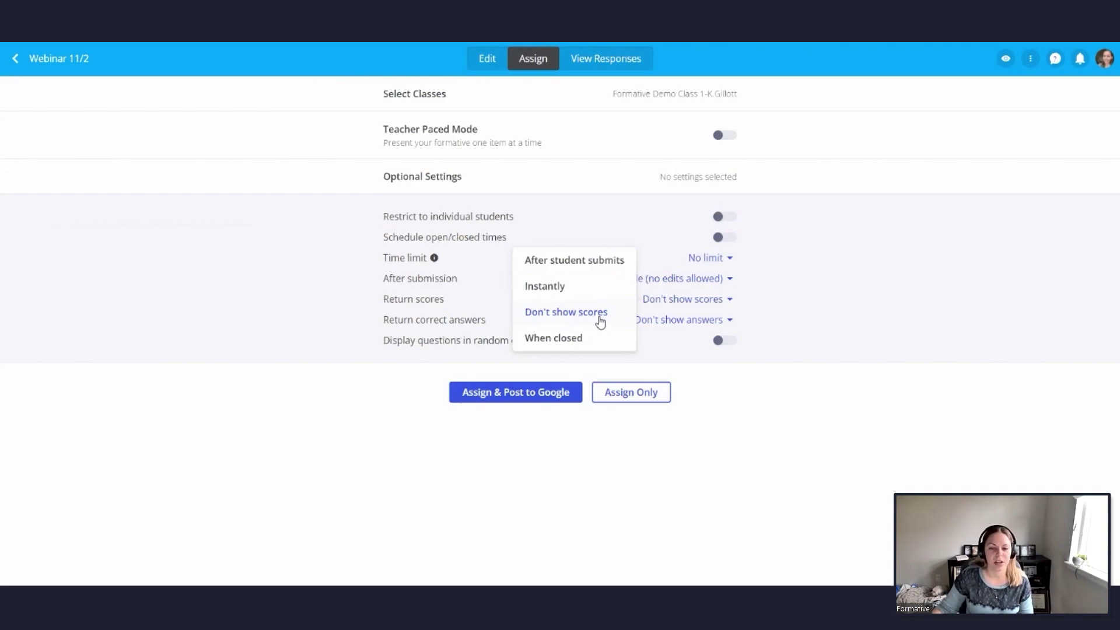
left_click(779, 284)
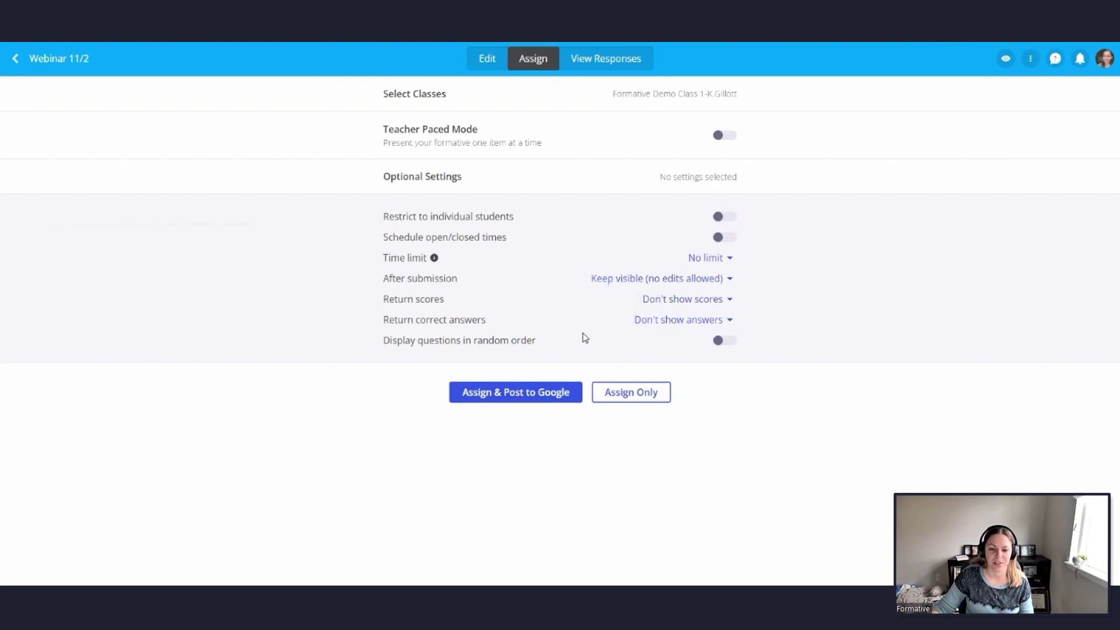
Leave Return correct answers at Don't show answers and return to the Webinar 11/2 question editor.
left_click(664, 327)
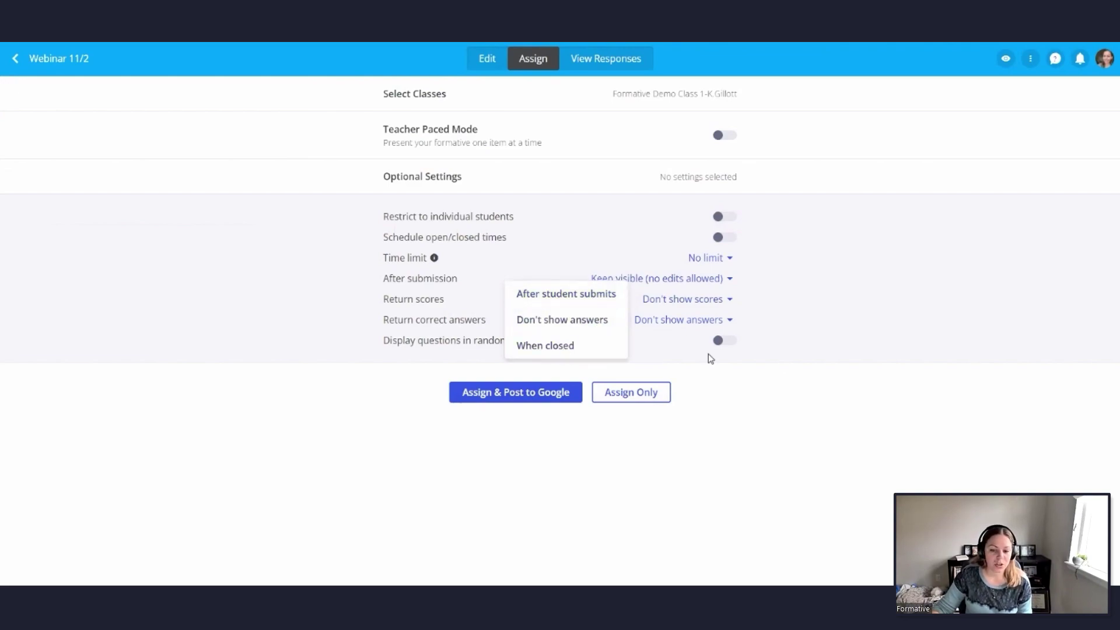
left_click(799, 386)
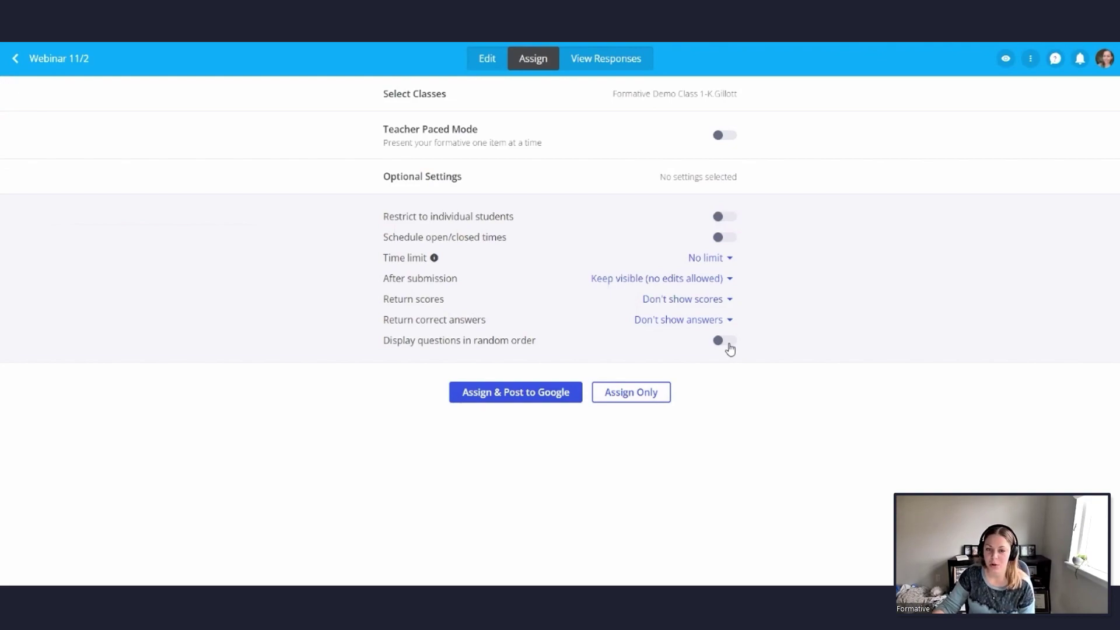
left_click(494, 67)
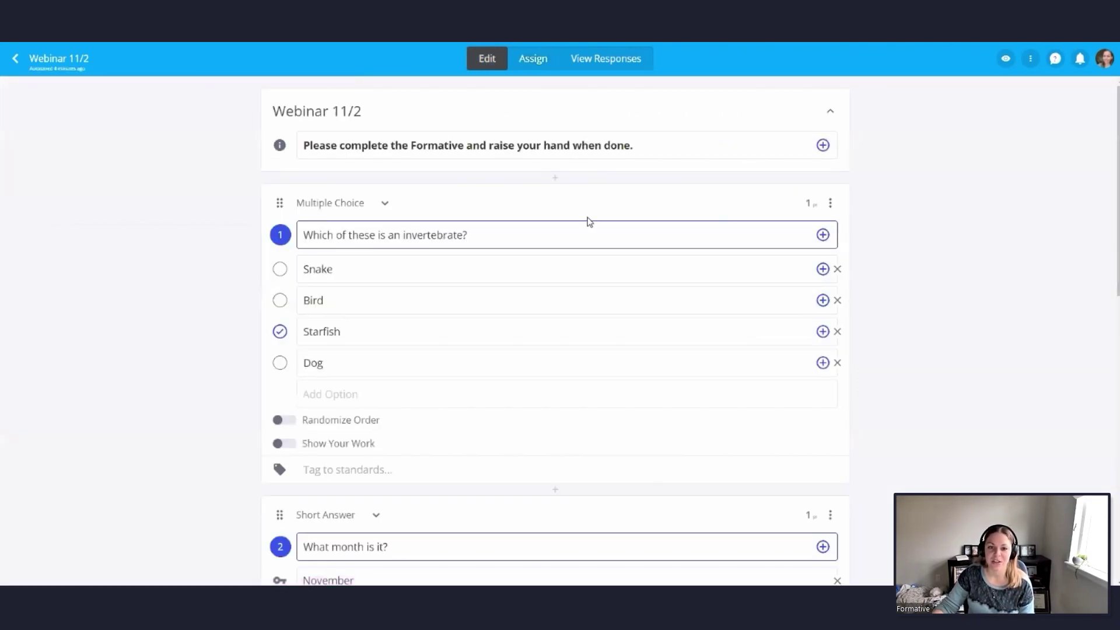
Find Reading Practice #1 in the formatives list and view its student responses.
left_click(16, 59)
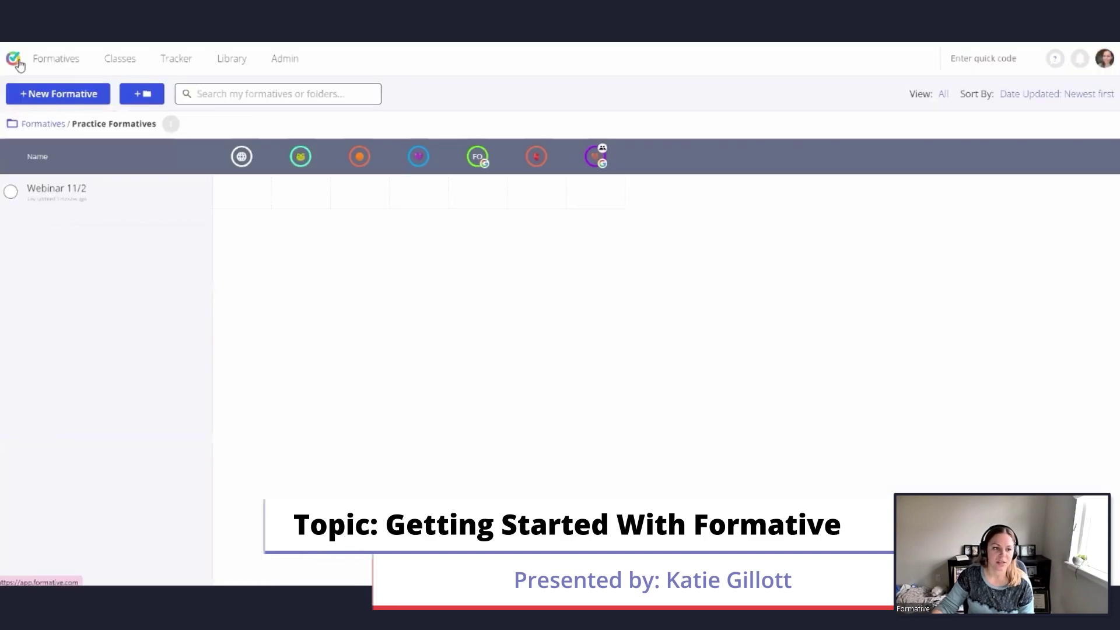
left_click(62, 69)
scroll(502, 390, "down", 3)
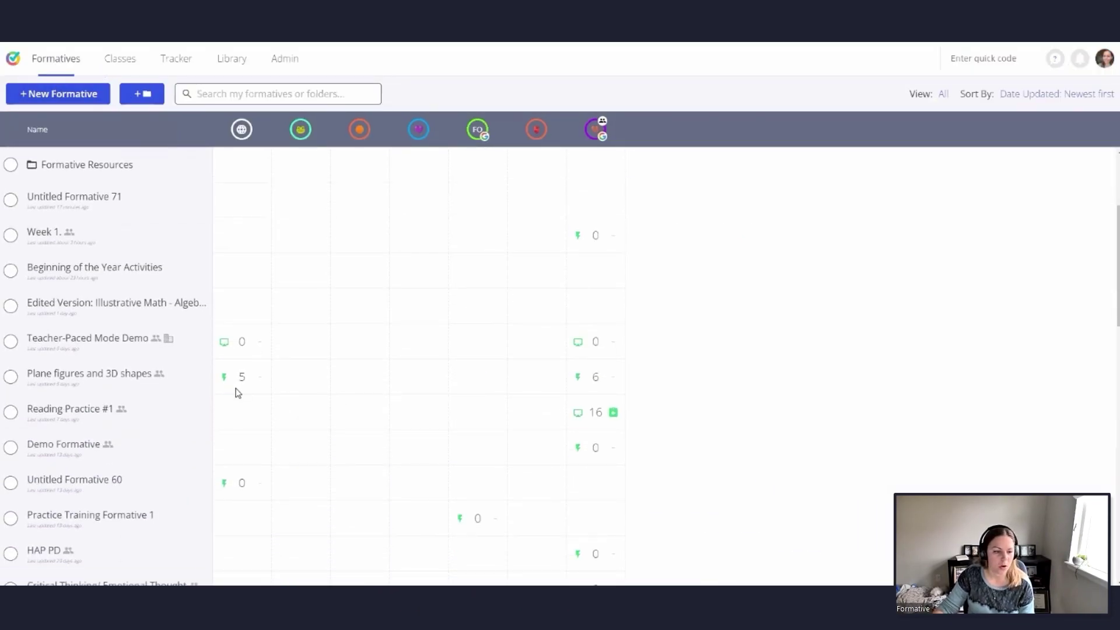
scroll(287, 380, "up", 3)
left_click(58, 307)
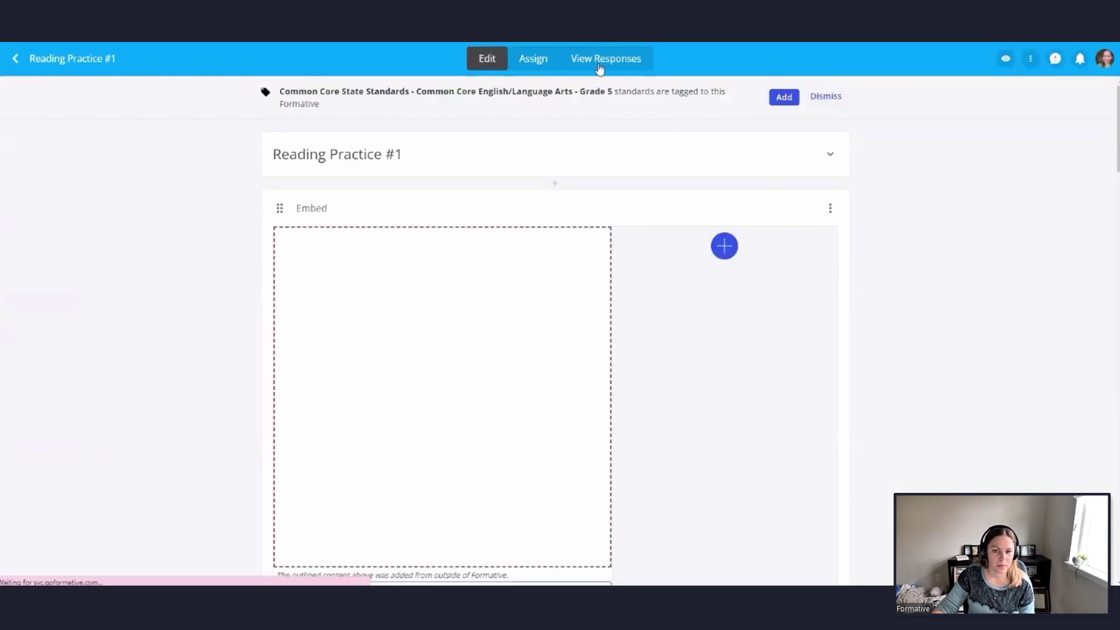
left_click(624, 60)
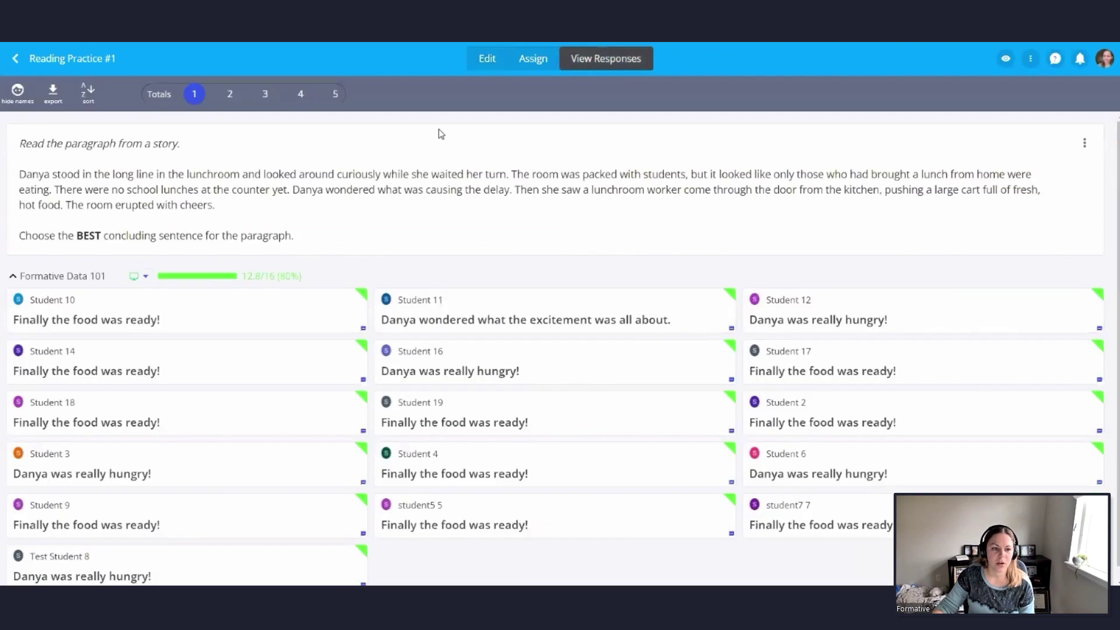
Show Reading Practice #1 score totals alphabetically with student names hidden, then exit the responses page.
left_click(167, 96)
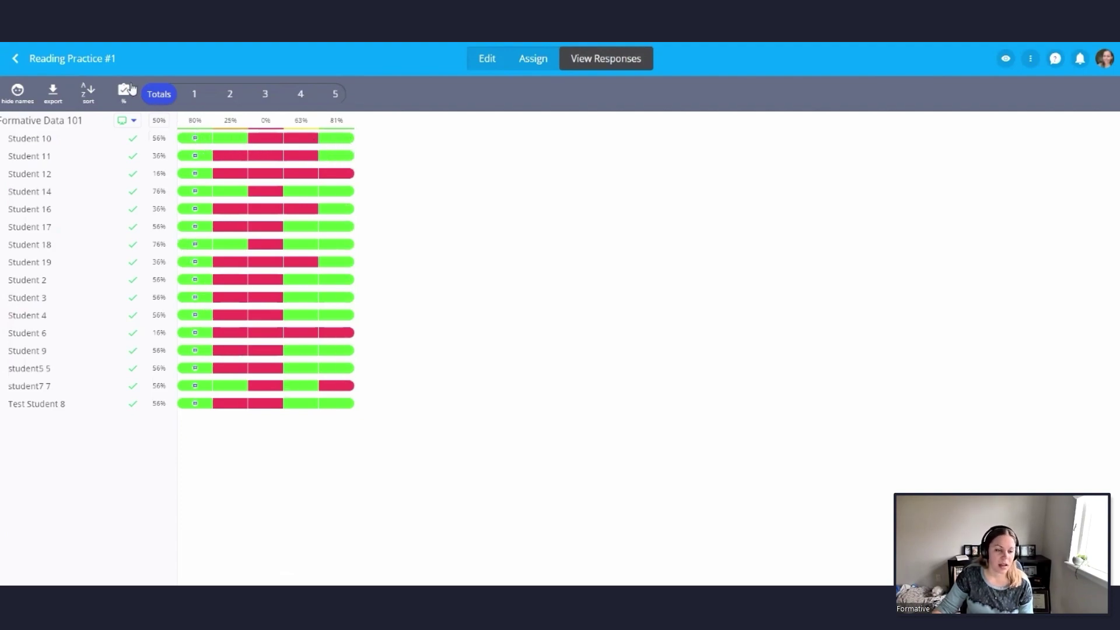
left_click(91, 103)
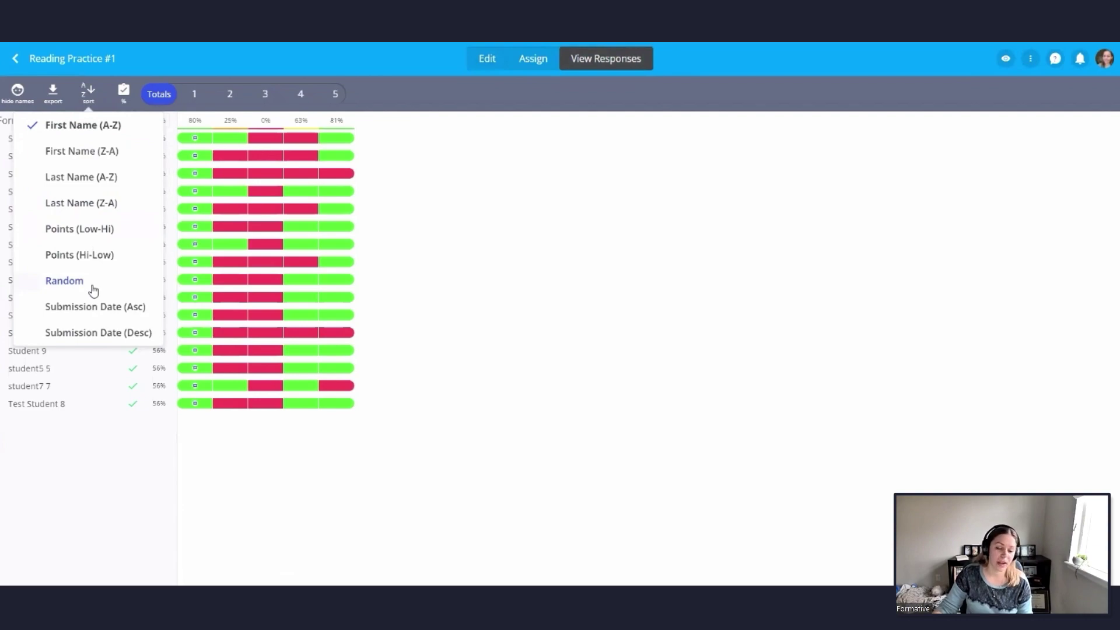
left_click(102, 461)
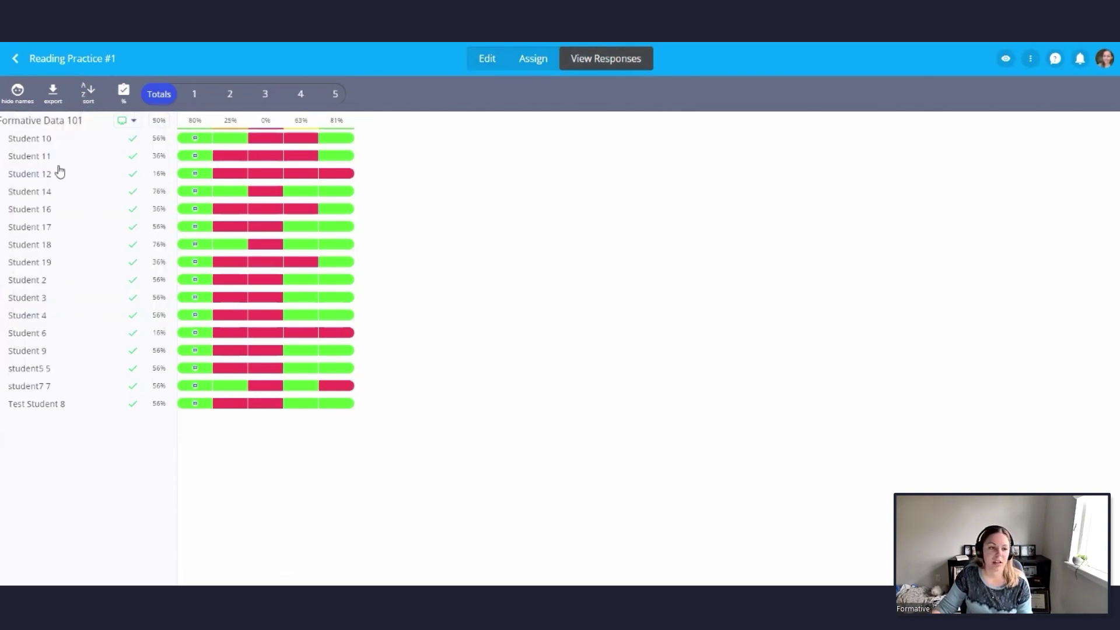
left_click(17, 94)
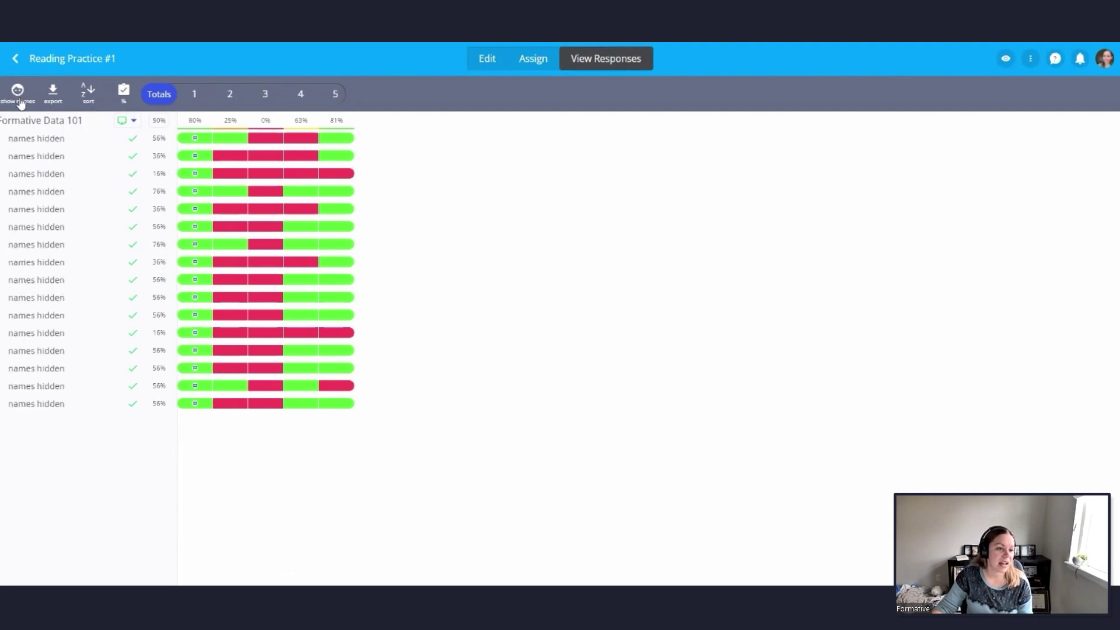
left_click(12, 59)
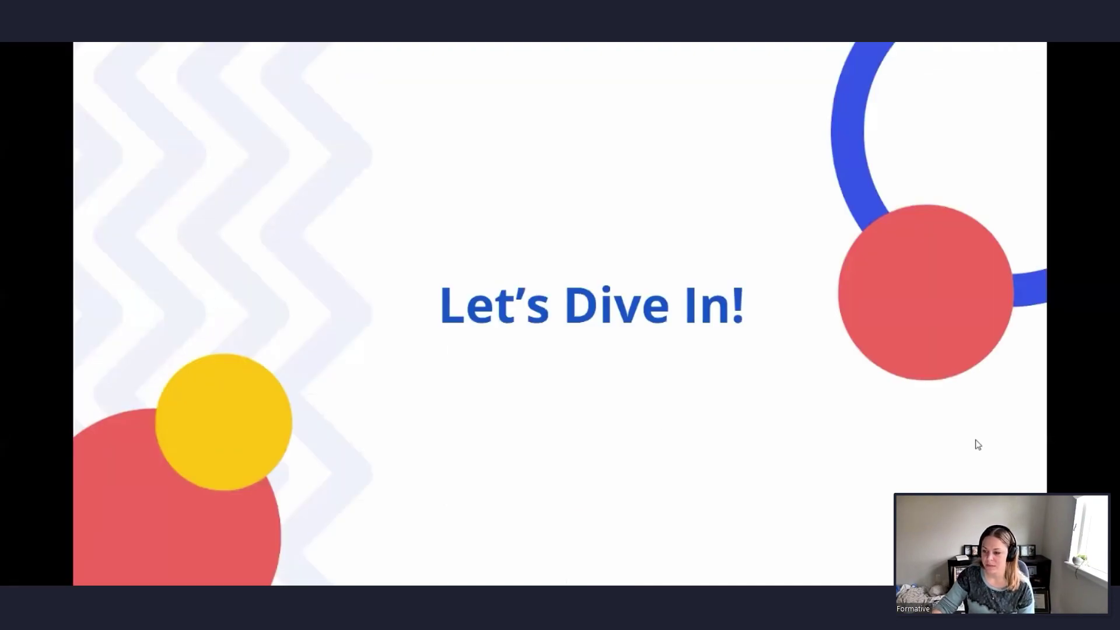
Advance to the 'Looking for more resources?' slide.
key("Right")
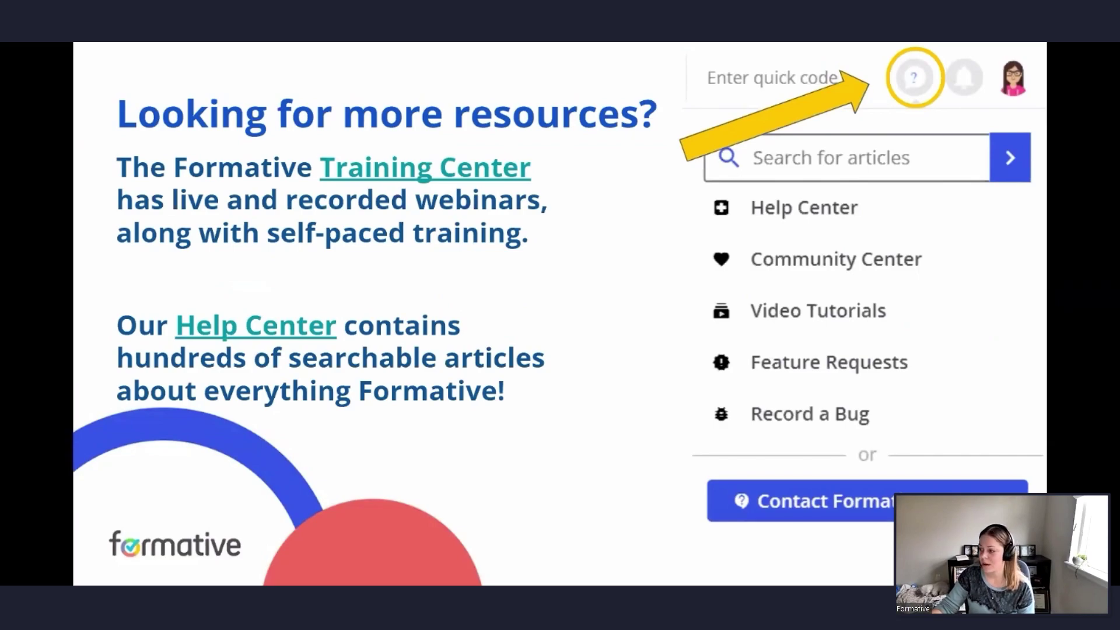